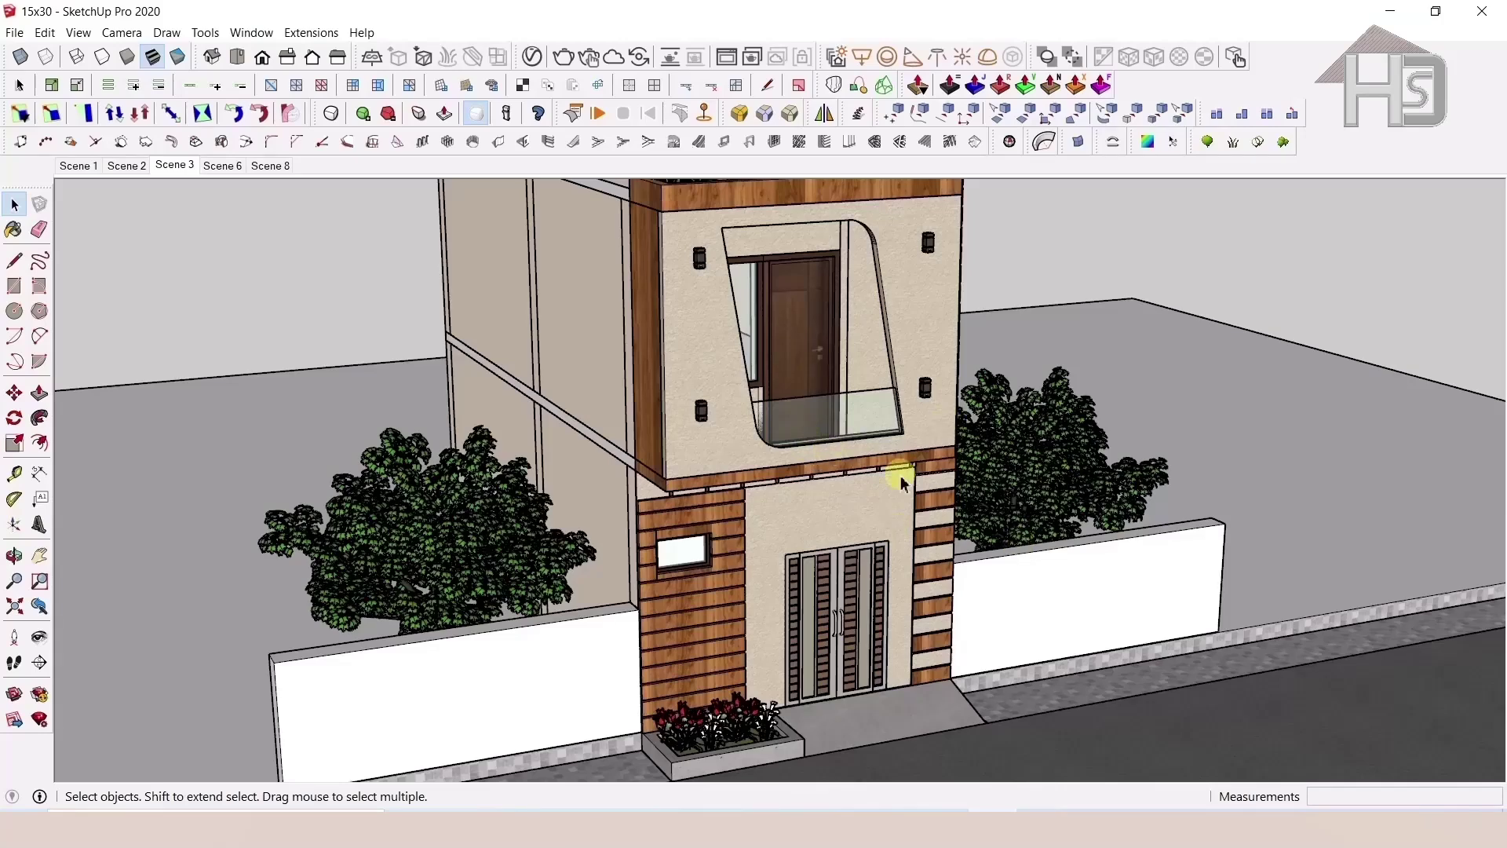
# Orbit around the house and float the 3DArcStudio tree toolbar as a separate panel
pyautogui.moveTo(1099, 427); pyautogui.dragTo(861, 439, button='middle')
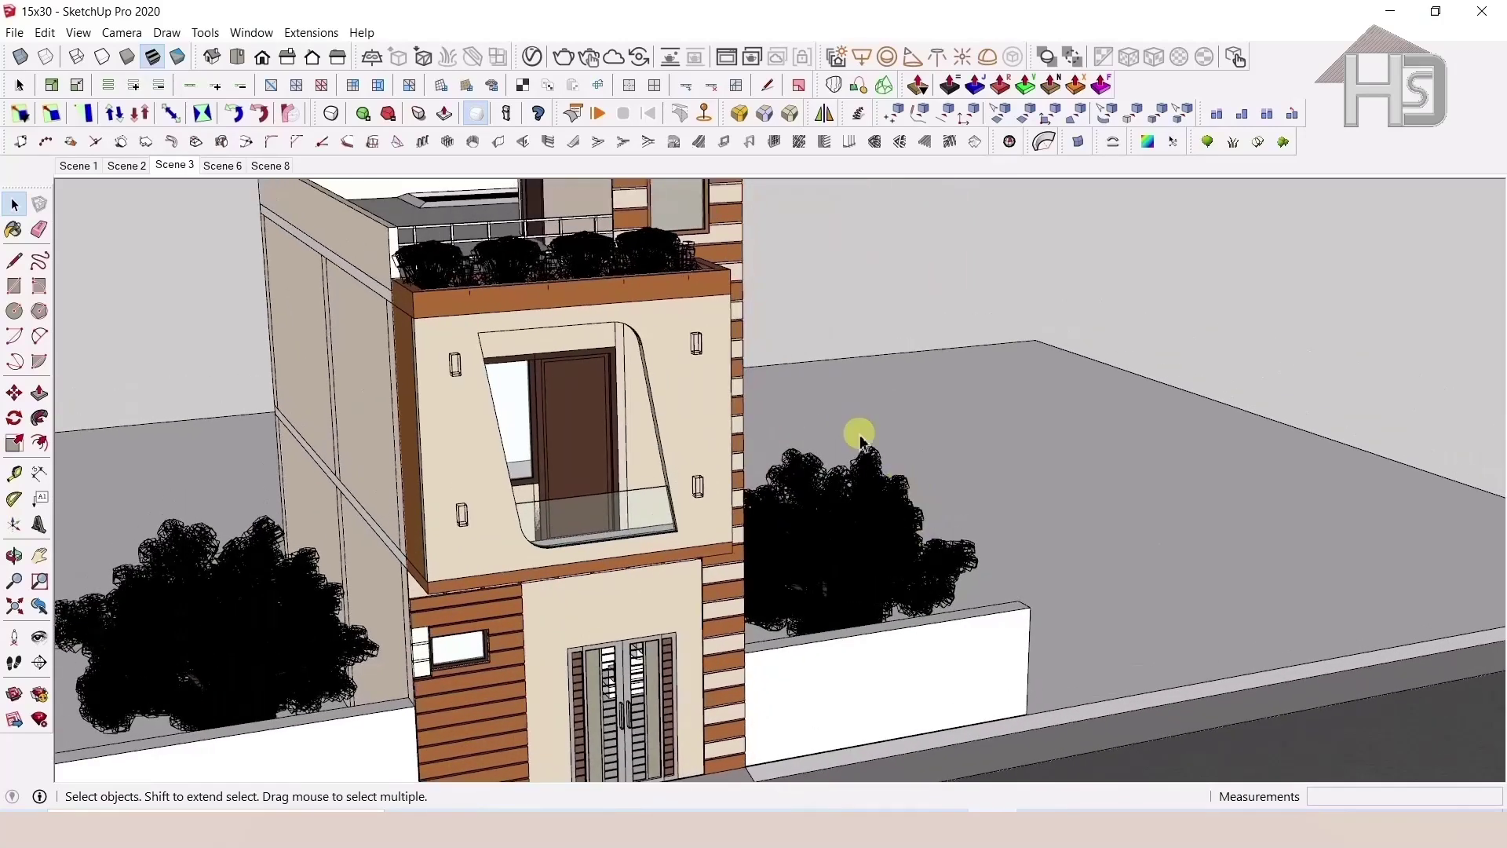
pyautogui.scroll(-5, 861, 440)
pyautogui.scroll(2, 799, 468)
pyautogui.scroll(2, 785, 451)
pyautogui.scroll(1, 827, 434)
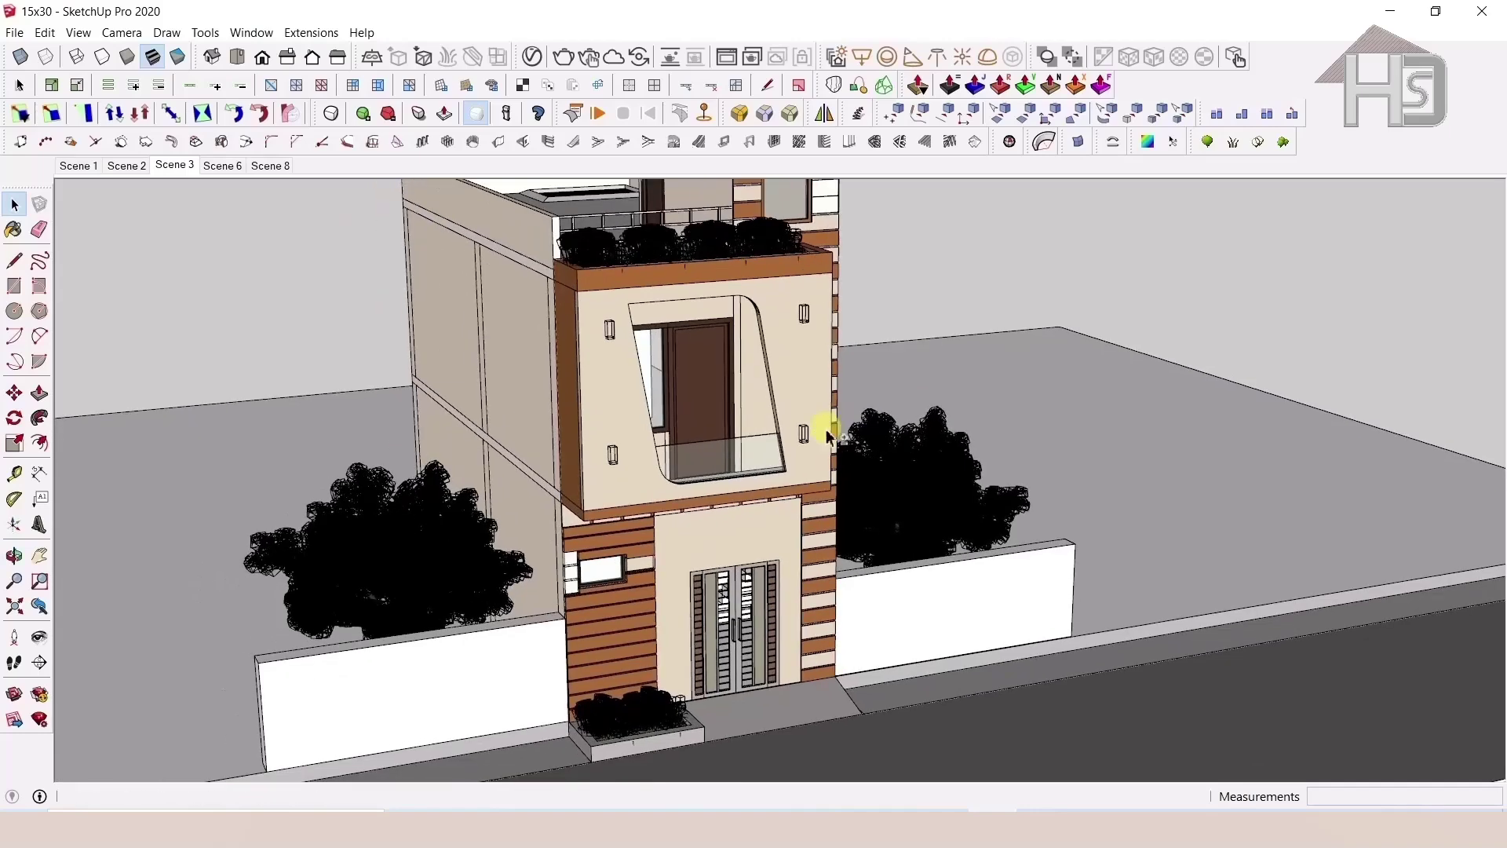
pyautogui.scroll(-1, 827, 434)
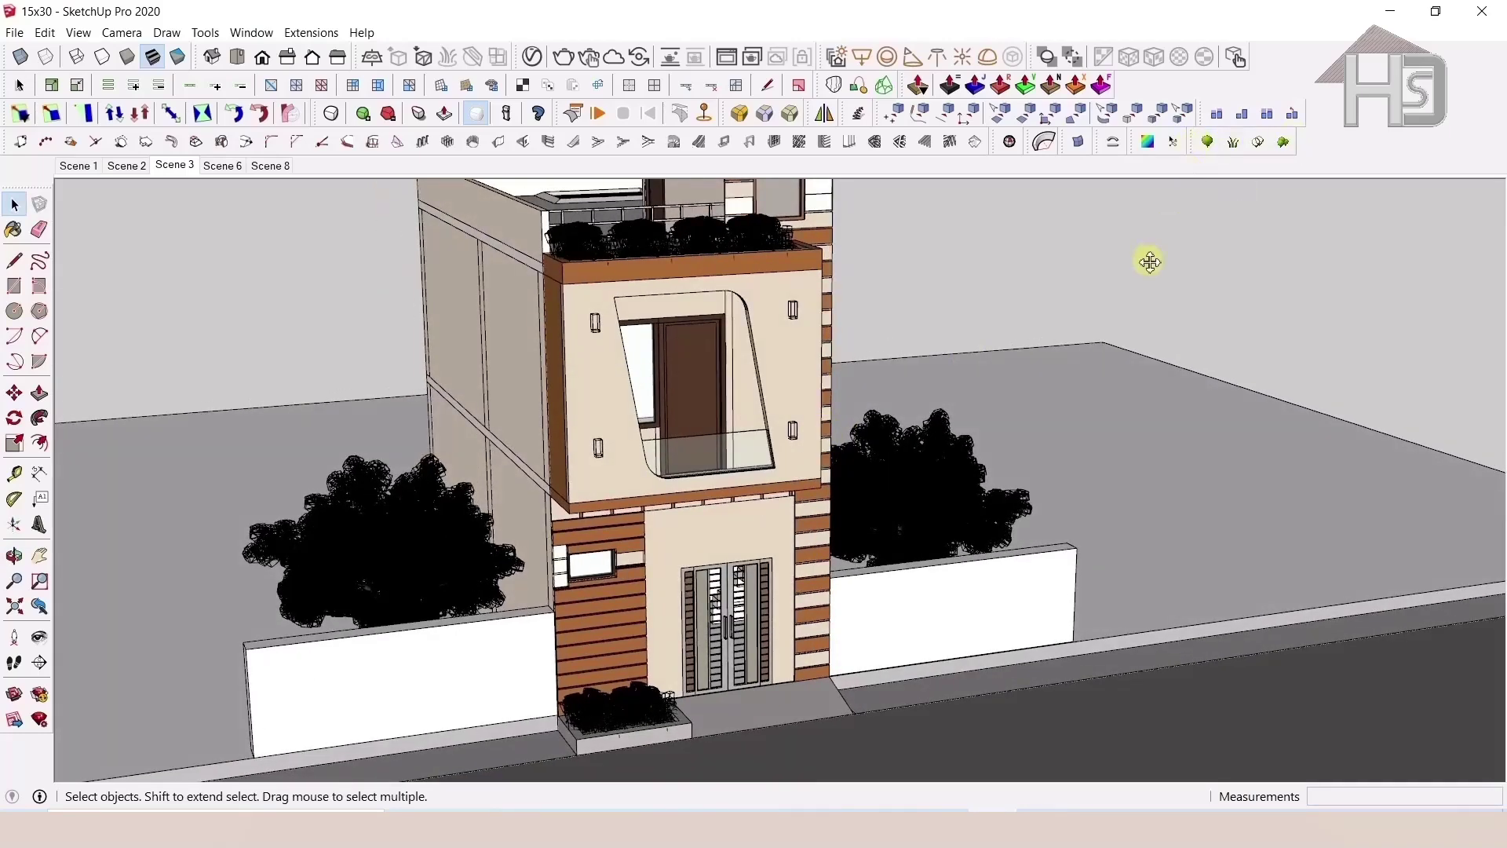
pyautogui.moveTo(1196, 153); pyautogui.dragTo(1140, 252)
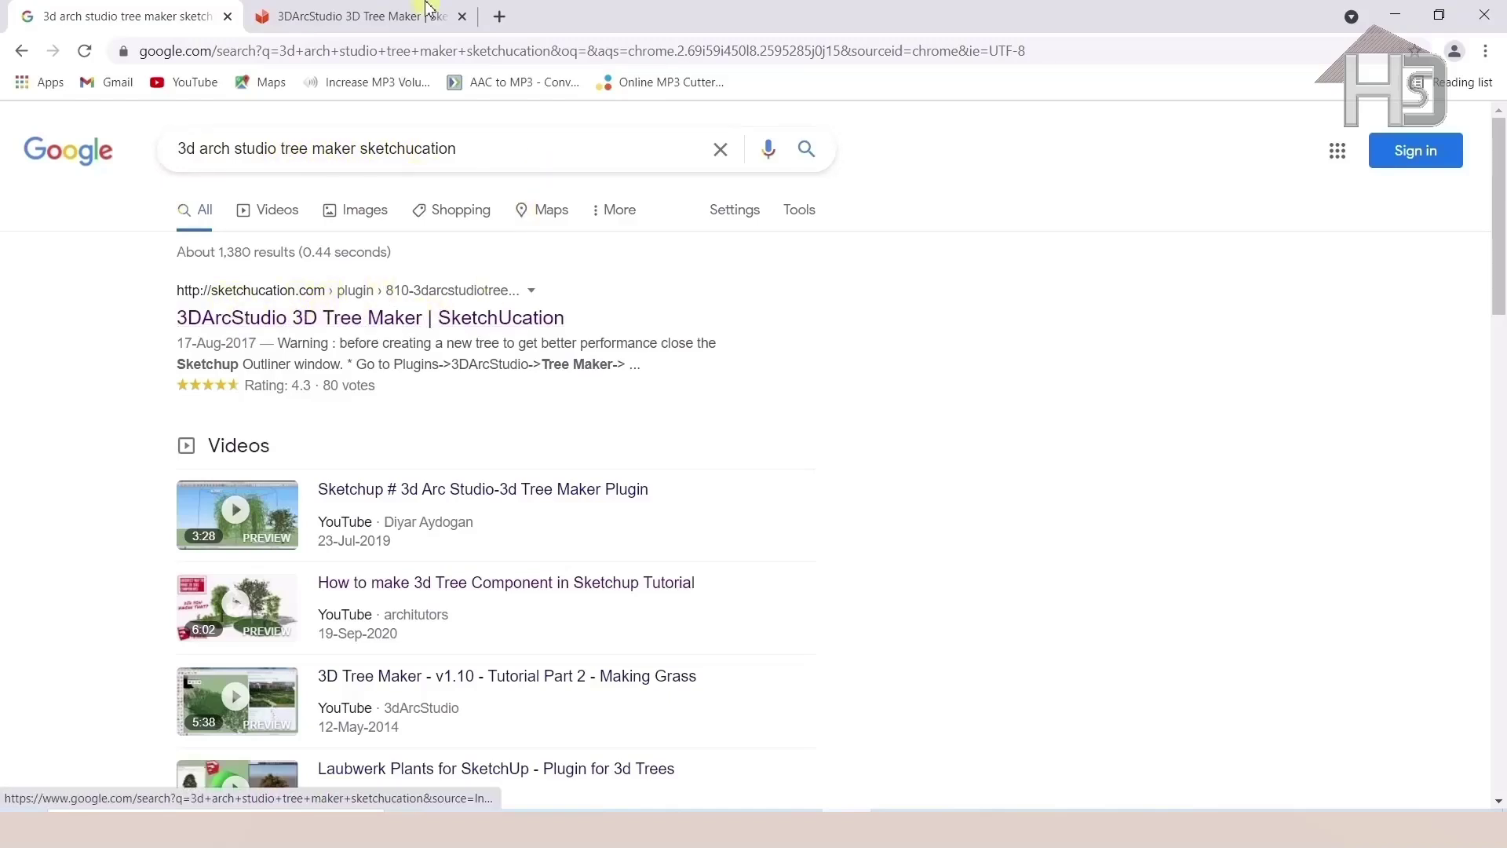
# View the SketchUcation page for 3DArcStudio 3D Tree Maker v1.10.14 down to its download button
pyautogui.click(357, 16)
pyautogui.scroll(-4, 1134, 484)
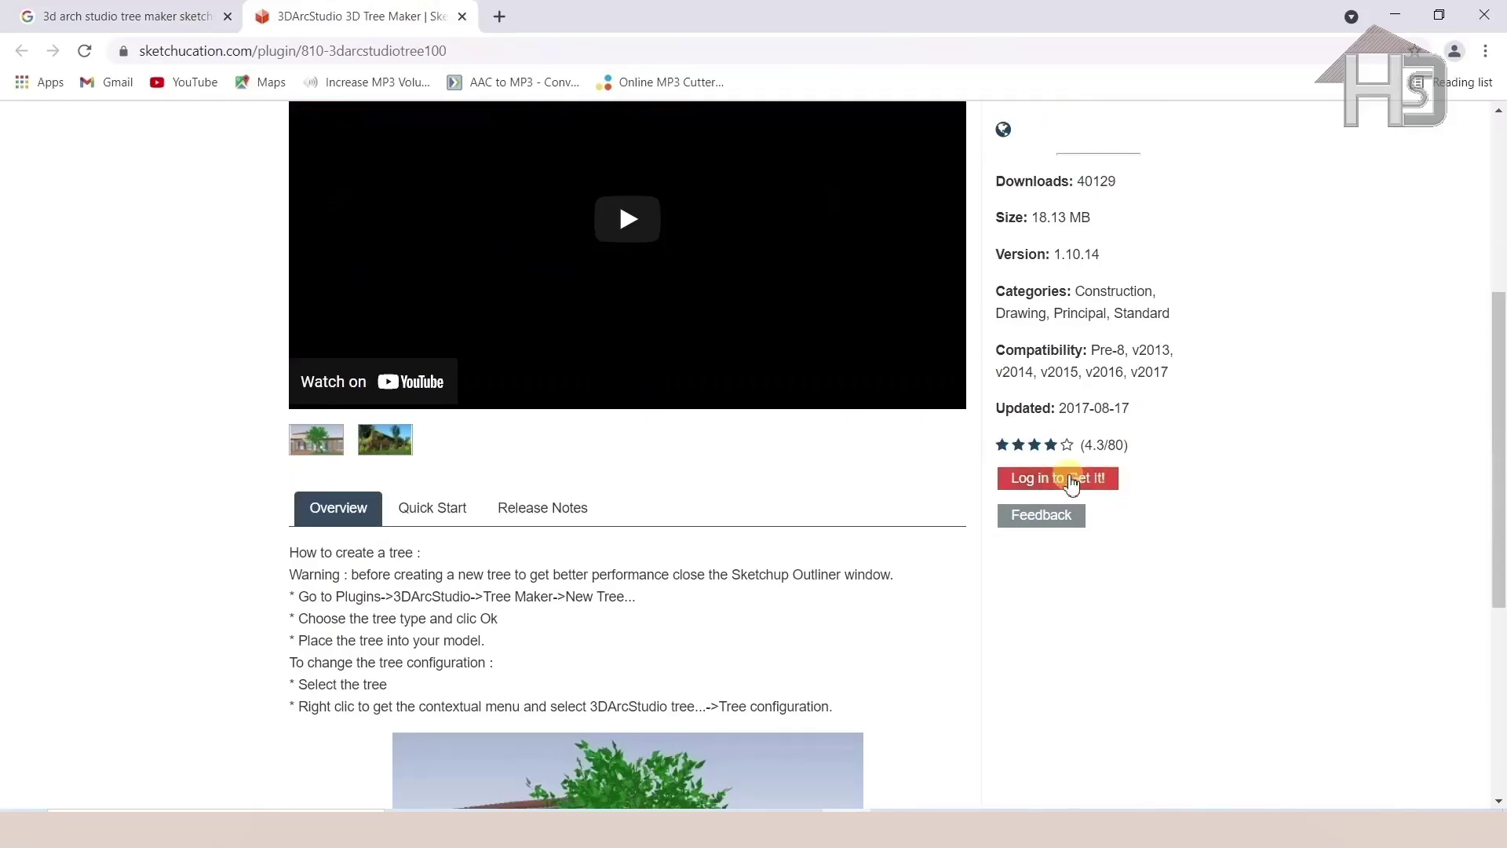
pyautogui.scroll(5, 1093, 474)
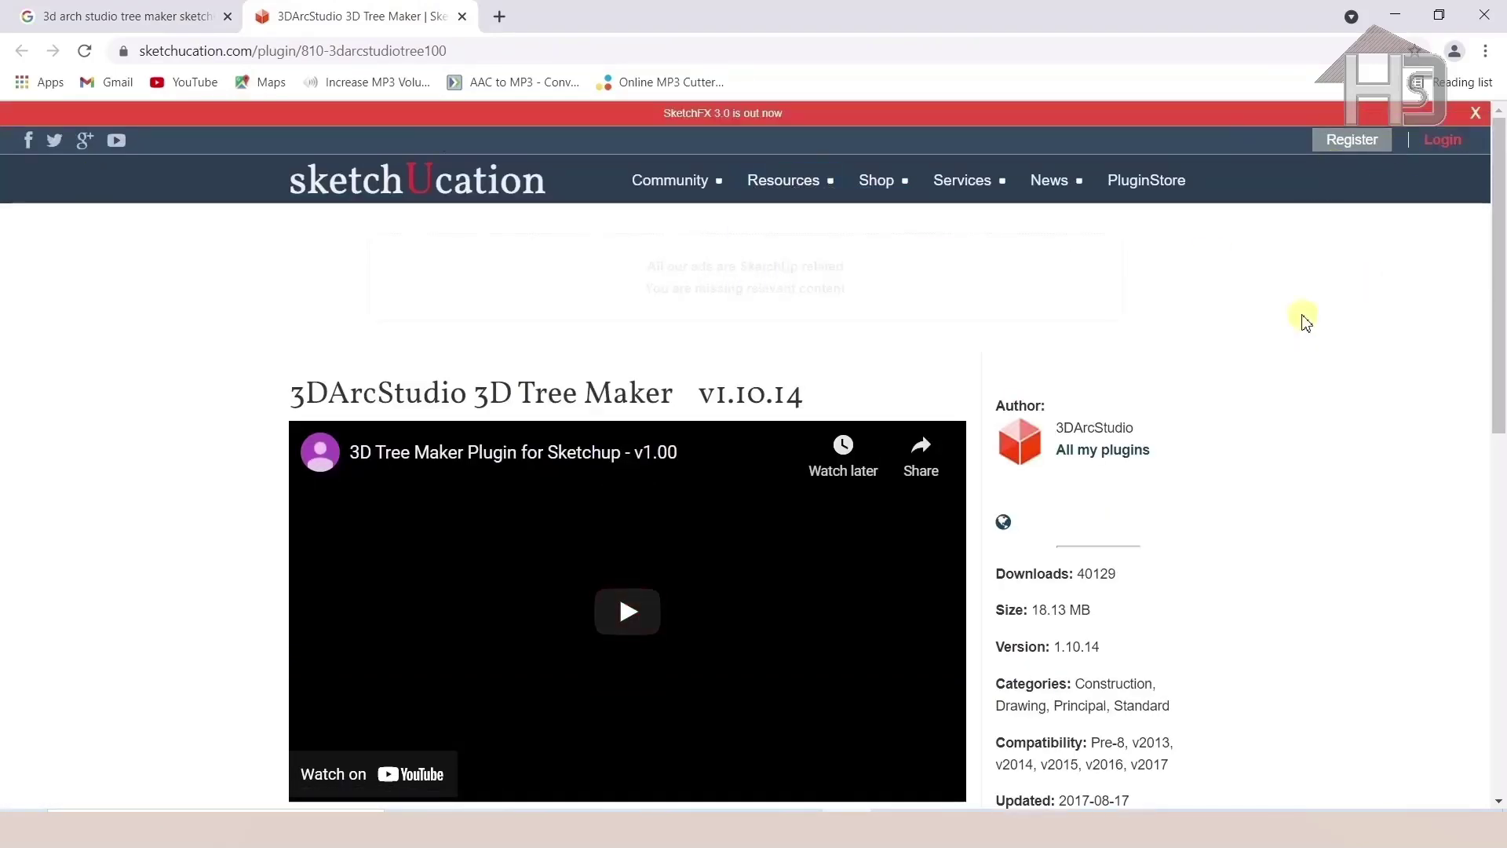
pyautogui.scroll(-1, 1300, 318)
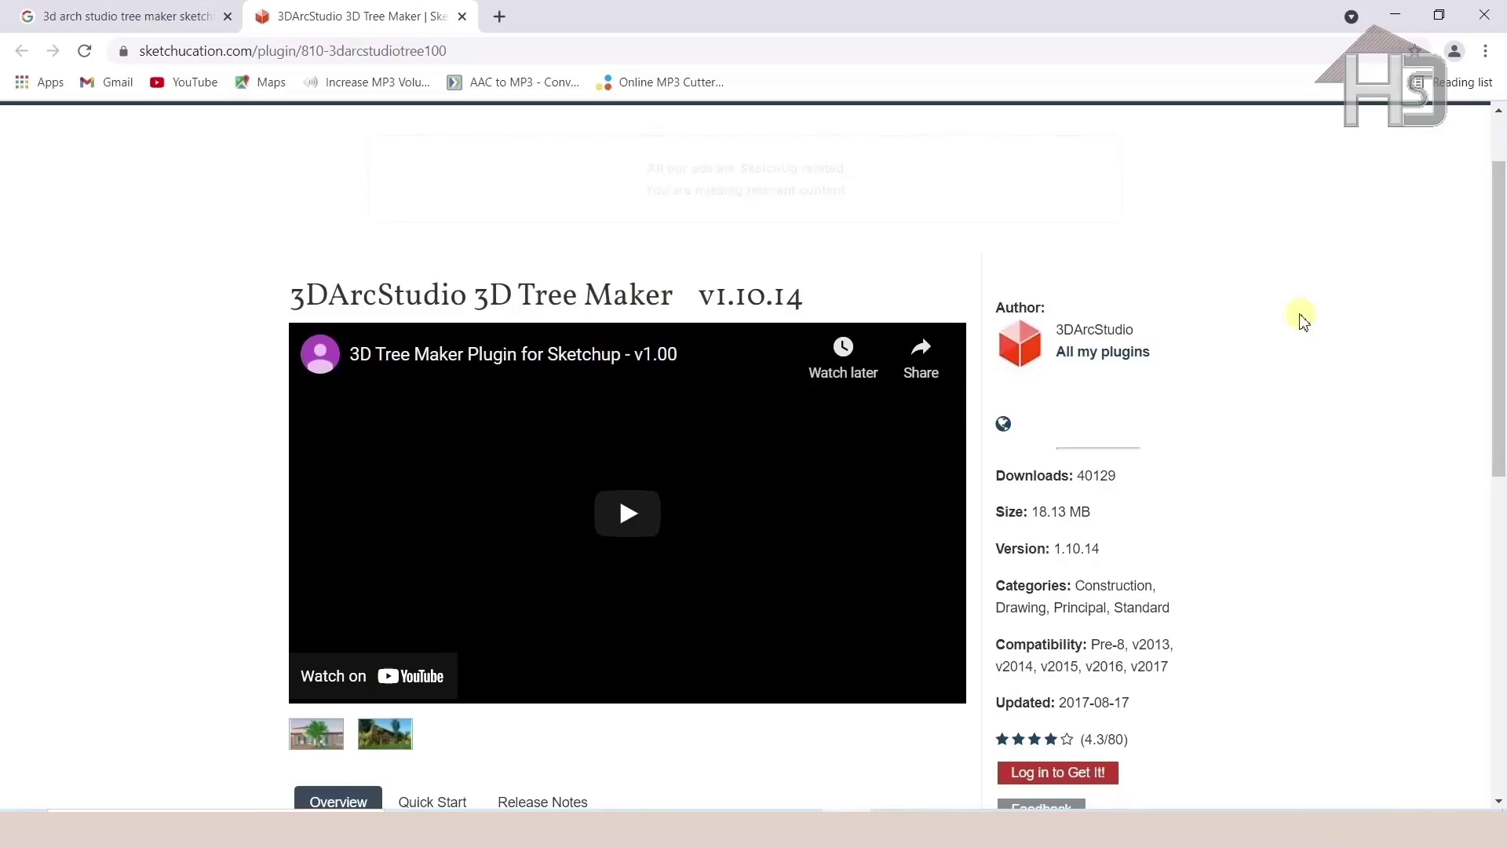
pyautogui.scroll(-1, 1300, 318)
pyautogui.scroll(-2, 1300, 317)
pyautogui.scroll(4, 1300, 318)
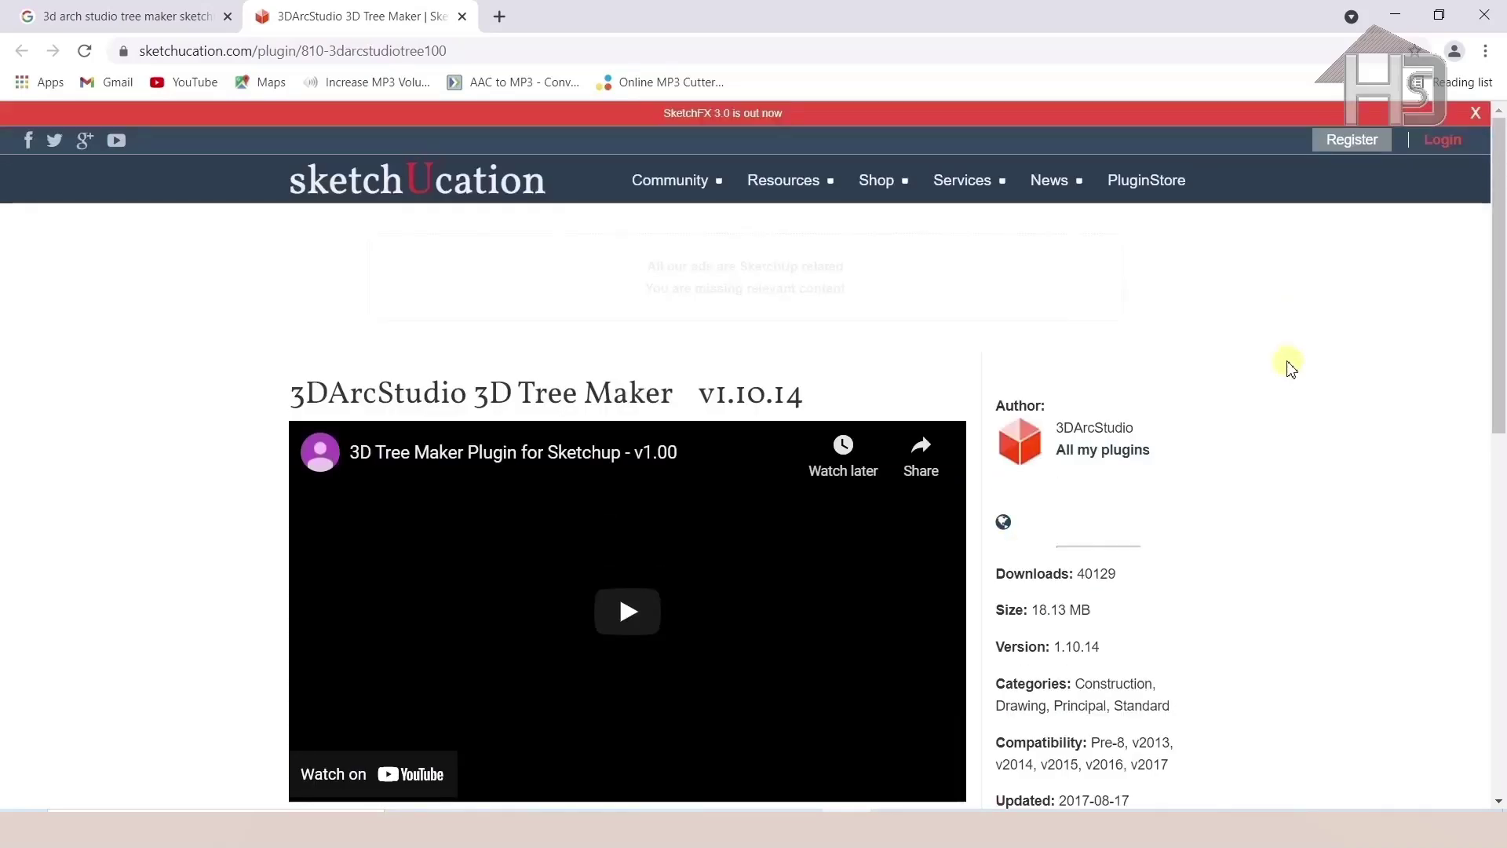
pyautogui.scroll(-3, 1290, 367)
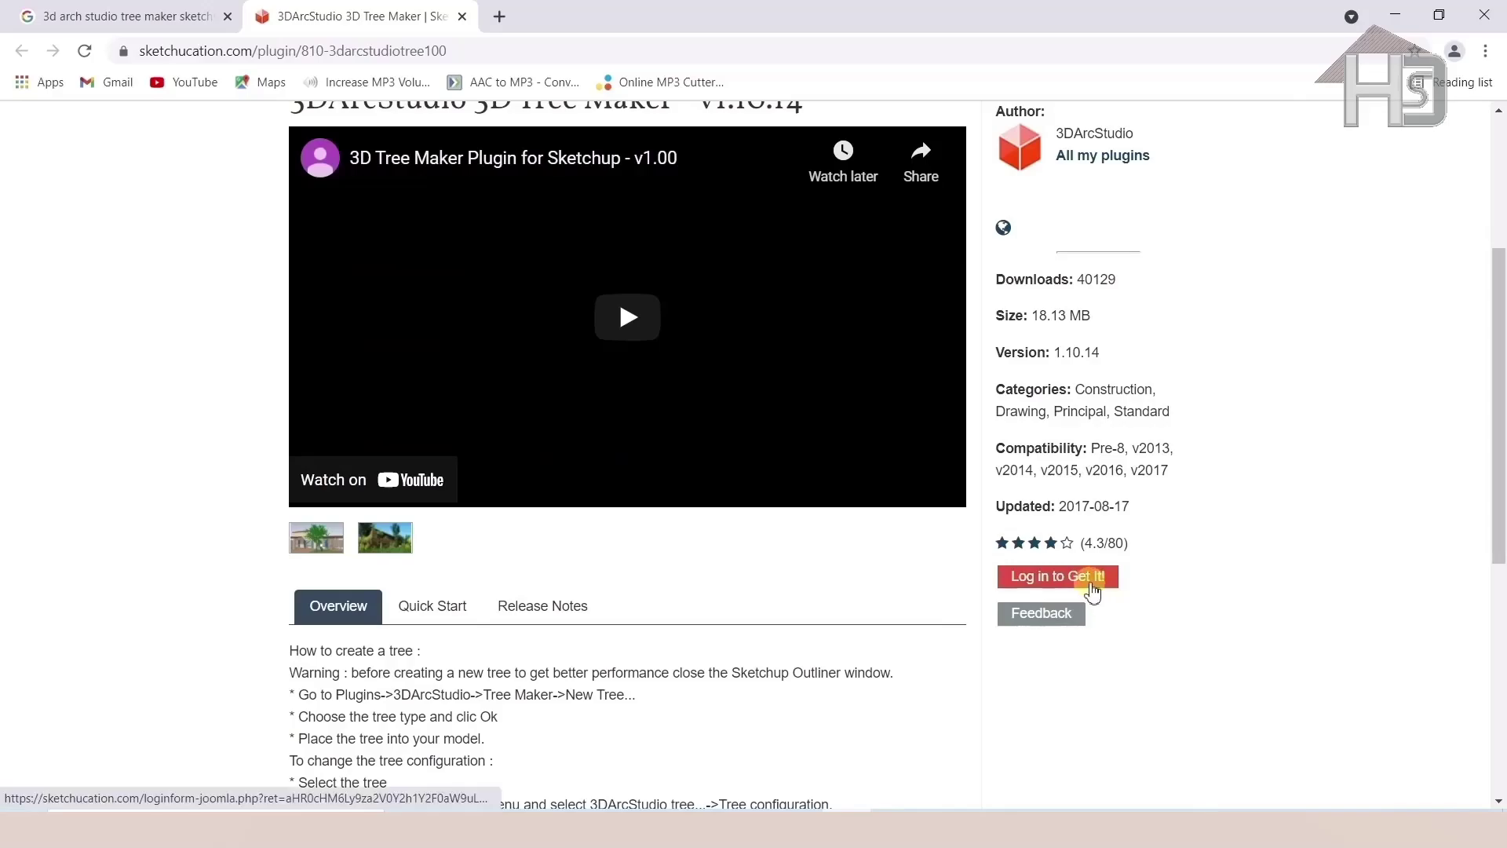
pyautogui.scroll(2, 1093, 593)
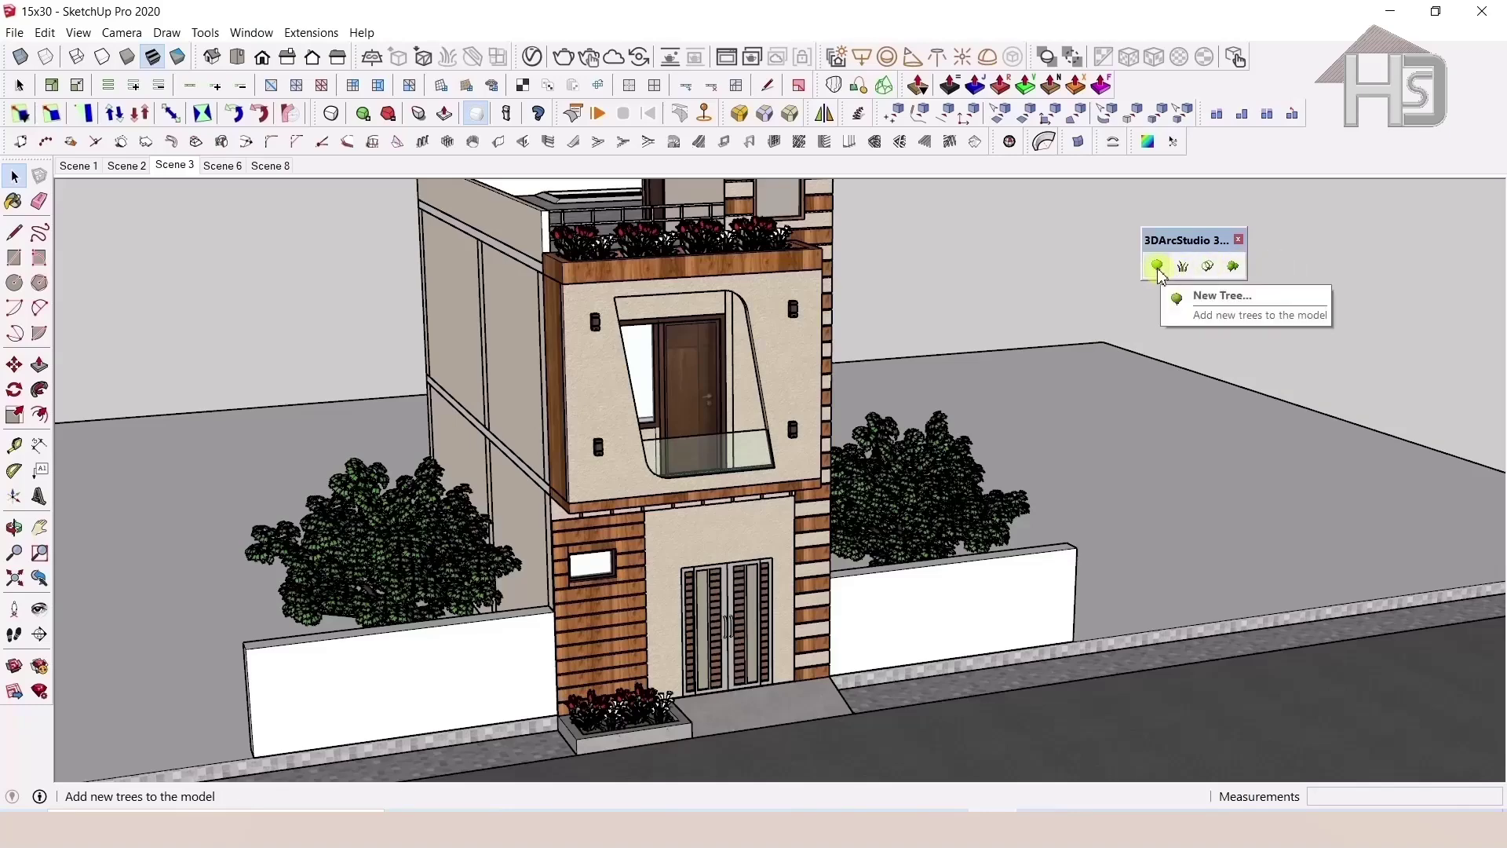
pyautogui.scroll(3, 633, 537)
pyautogui.scroll(3, 634, 537)
pyautogui.moveTo(633, 536)
pyautogui.keyDown('shift'); pyautogui.mouseDown(button='middle')
pyautogui.moveTo(676, 488)
pyautogui.moveTo(730, 536)
pyautogui.moveTo(747, 455)
pyautogui.mouseUp(button='middle'); pyautogui.keyUp('shift')
pyautogui.scroll(2, 760, 488)
pyautogui.scroll(2, 811, 494)
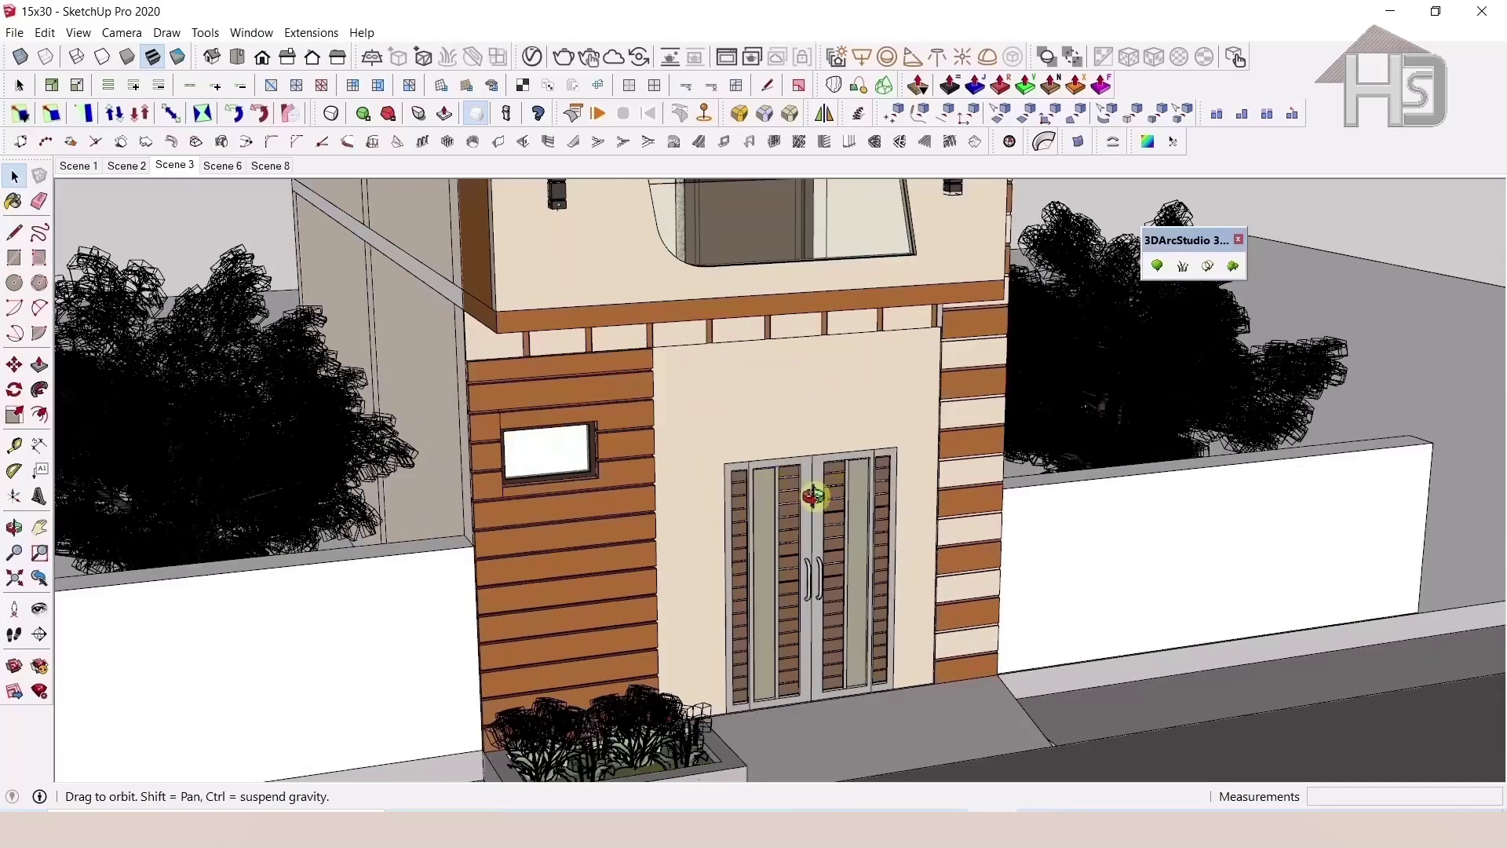
pyautogui.moveTo(810, 495)
pyautogui.mouseDown(button='middle')
pyautogui.moveTo(571, 503)
pyautogui.moveTo(712, 555)
pyautogui.moveTo(955, 494)
pyautogui.moveTo(642, 561)
pyautogui.moveTo(733, 528)
pyautogui.moveTo(789, 429)
pyautogui.mouseUp(button='middle')
pyautogui.scroll(-2, 733, 521)
pyautogui.scroll(2, 642, 560)
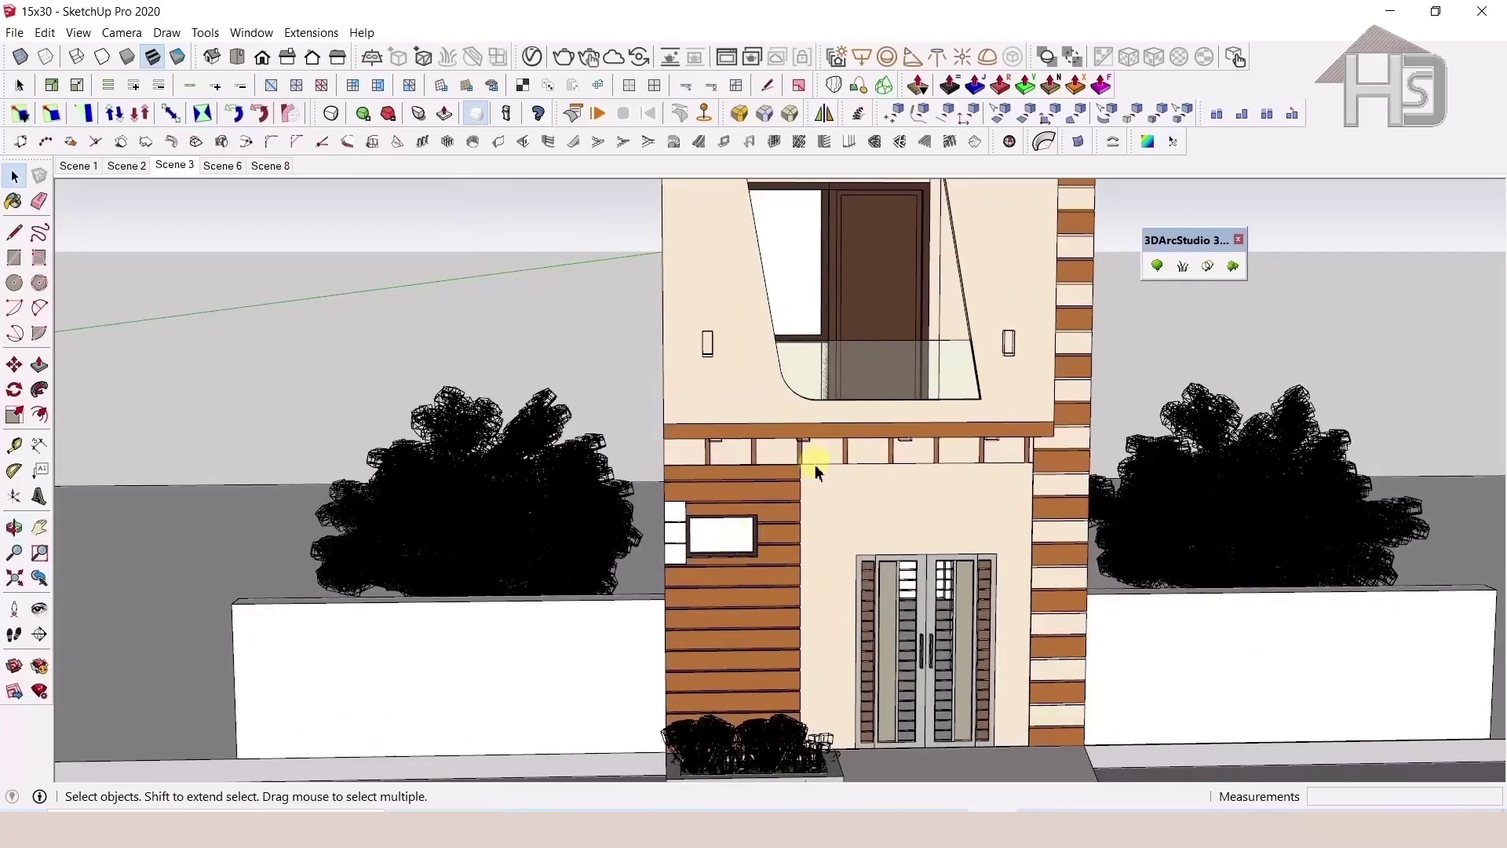
pyautogui.scroll(-2, 815, 464)
pyautogui.scroll(-2, 628, 549)
pyautogui.moveTo(628, 549)
pyautogui.mouseDown(button='middle')
pyautogui.moveTo(690, 598)
pyautogui.moveTo(528, 471)
pyautogui.moveTo(770, 730)
pyautogui.mouseUp(button='middle')
pyautogui.scroll(2, 652, 598)
pyautogui.scroll(3, 770, 730)
pyautogui.scroll(2, 730, 635)
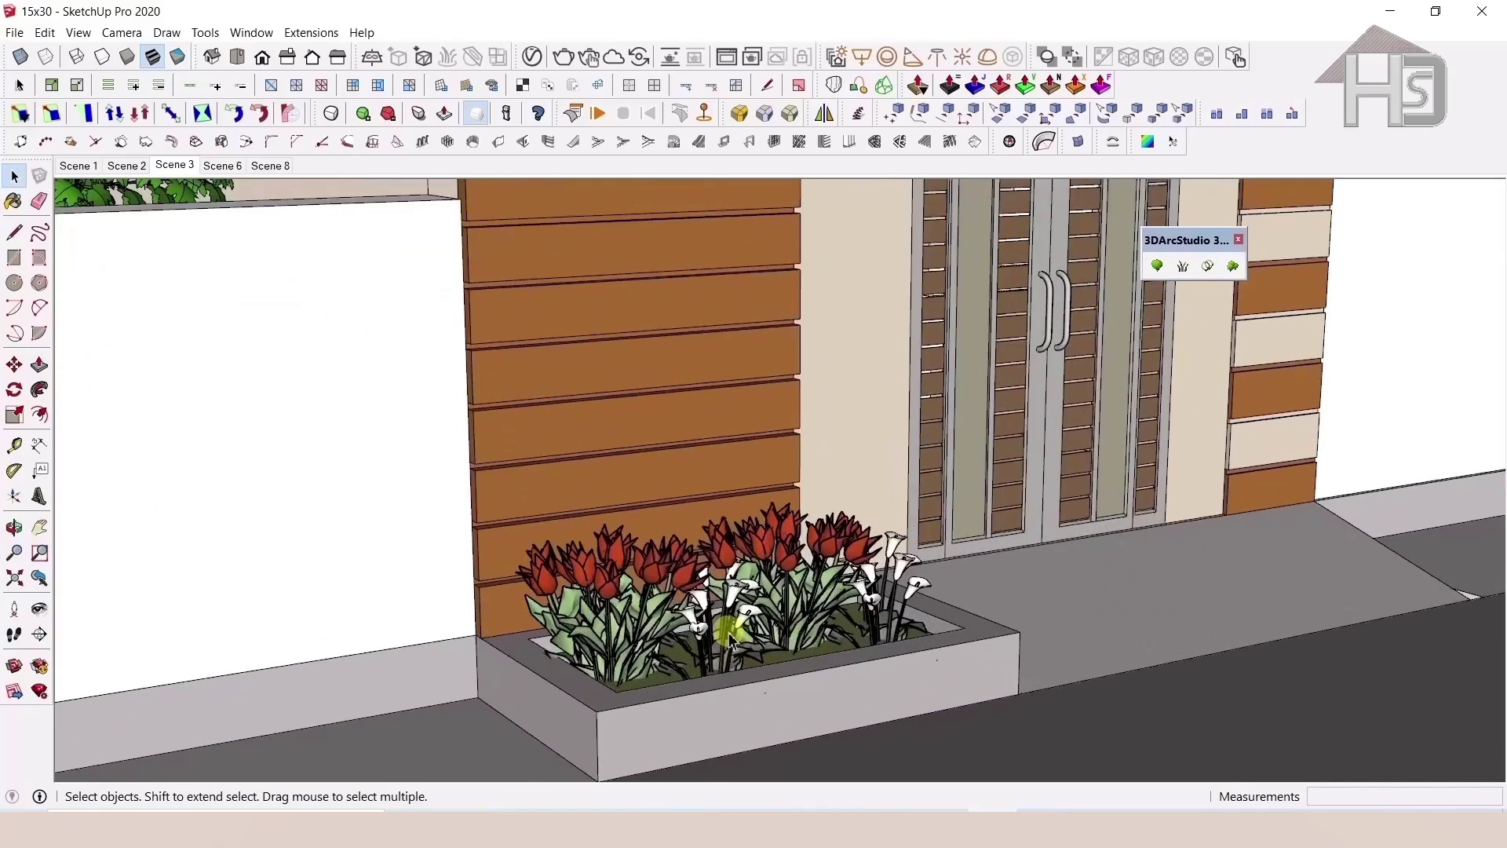
pyautogui.scroll(-3, 730, 636)
pyautogui.moveTo(729, 629)
pyautogui.mouseDown(button='middle')
pyautogui.moveTo(780, 430)
pyautogui.moveTo(727, 531)
pyautogui.moveTo(706, 487)
pyautogui.mouseUp(button='middle')
pyautogui.scroll(3, 726, 531)
pyautogui.scroll(2, 701, 502)
pyautogui.scroll(3, 716, 512)
pyautogui.moveTo(663, 572)
pyautogui.mouseDown(button='middle')
pyautogui.moveTo(758, 422)
pyautogui.moveTo(605, 539)
pyautogui.moveTo(777, 572)
pyautogui.mouseUp(button='middle')
pyautogui.scroll(-3, 759, 424)
pyautogui.scroll(2, 999, 592)
pyautogui.scroll(3, 1073, 613)
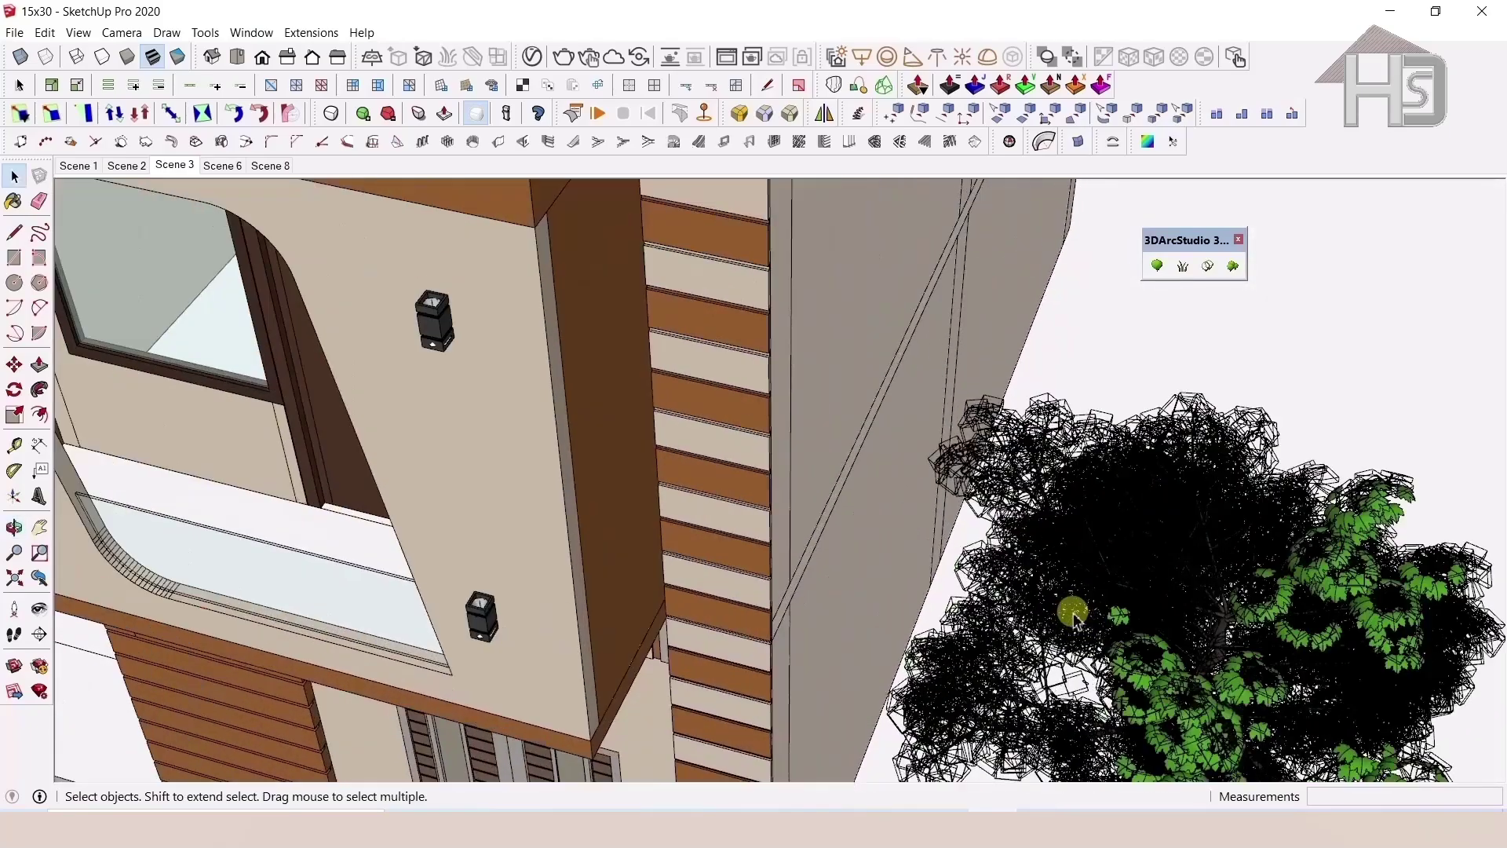
pyautogui.scroll(-3, 1073, 613)
pyautogui.moveTo(1053, 573)
pyautogui.mouseDown(button='middle')
pyautogui.moveTo(952, 522)
pyautogui.moveTo(767, 555)
pyautogui.moveTo(1037, 444)
pyautogui.moveTo(1010, 484)
pyautogui.mouseUp(button='middle')
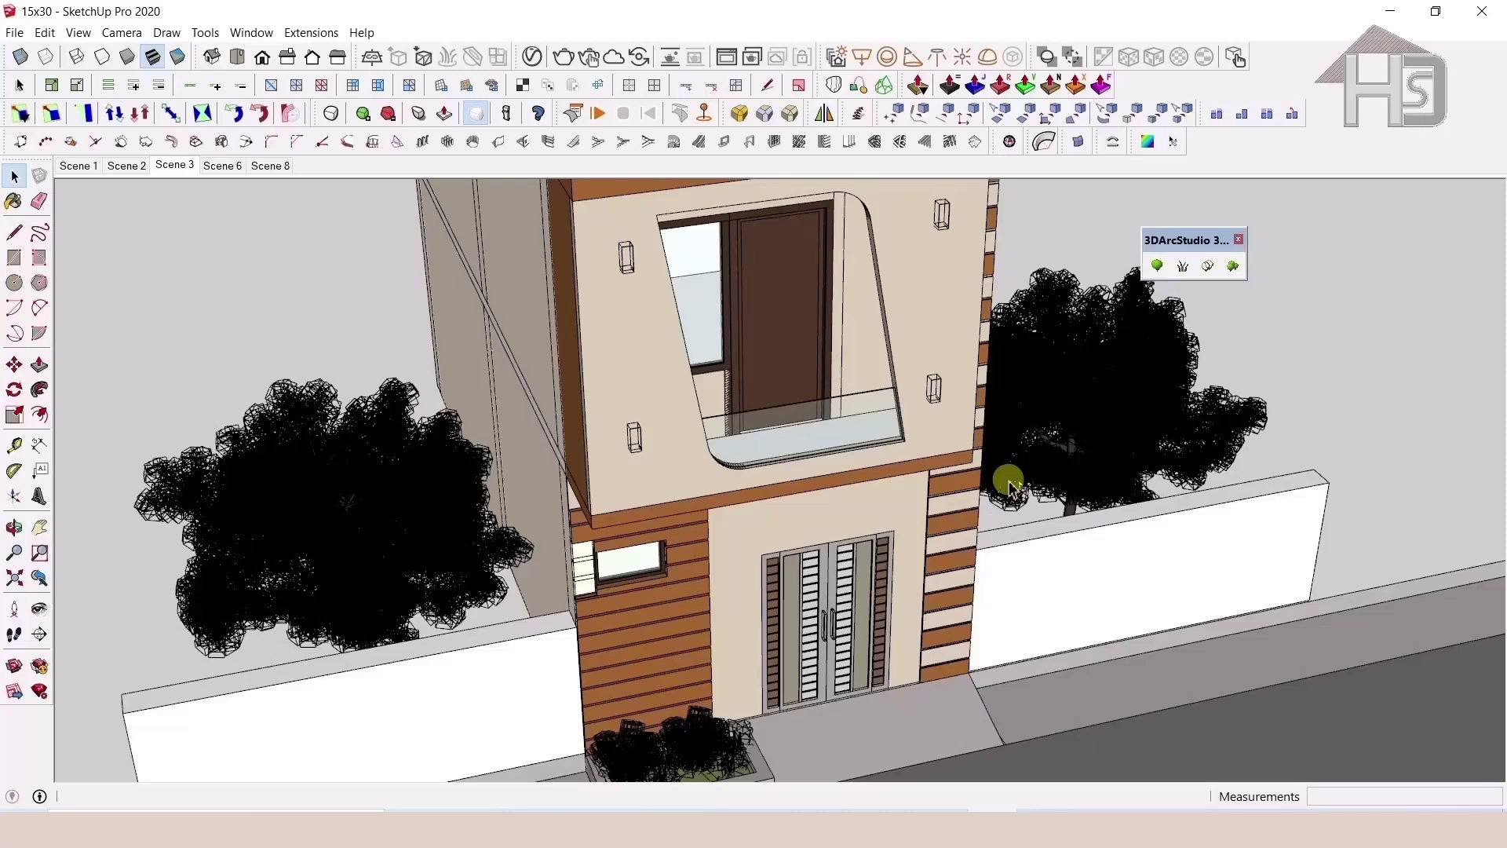
pyautogui.moveTo(1020, 377); pyautogui.dragTo(1175, 250, button='middle')
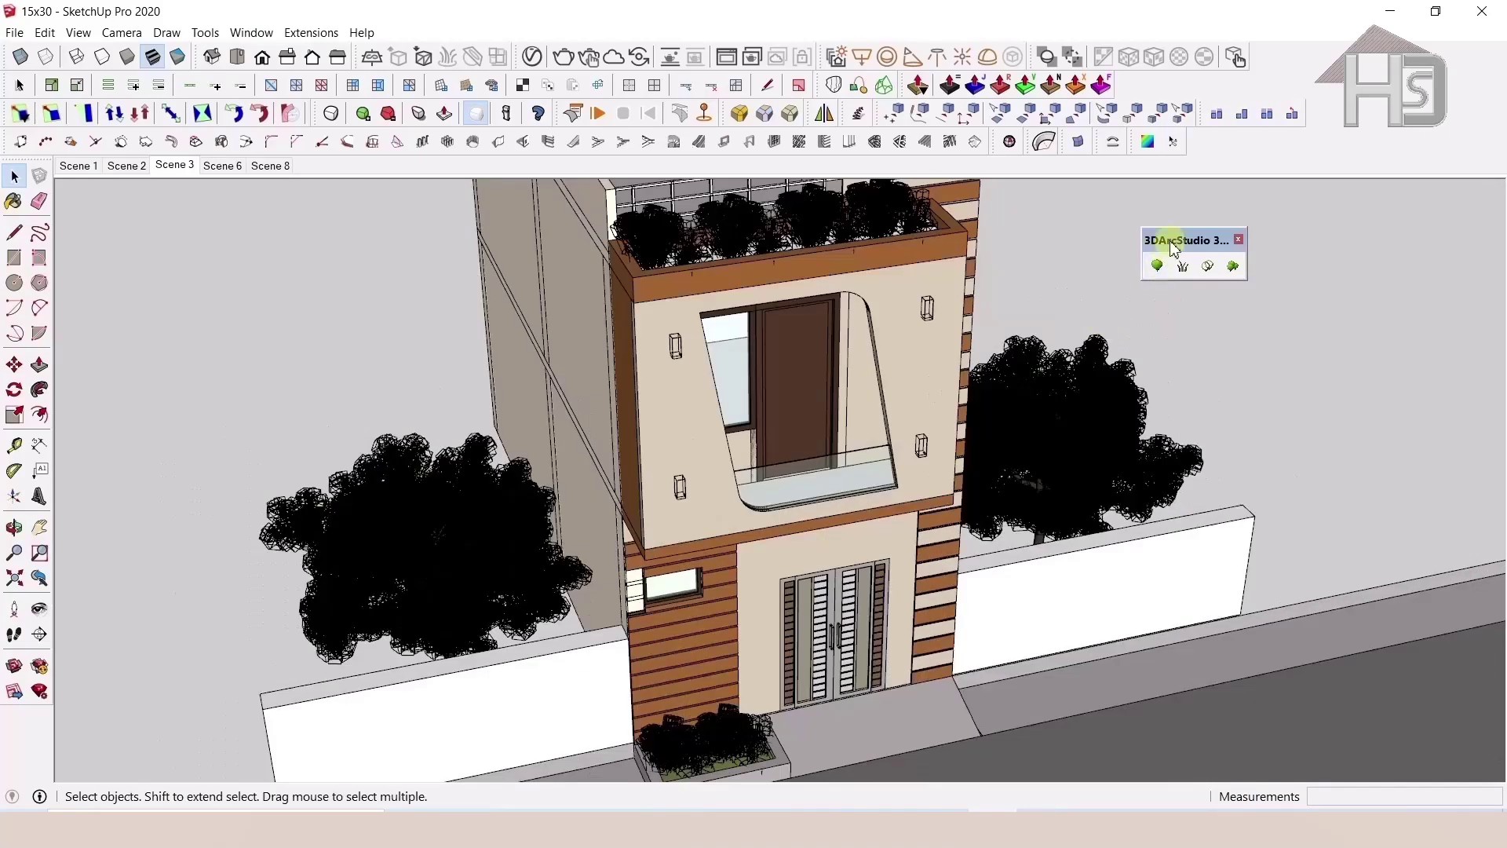
pyautogui.moveTo(985, 503); pyautogui.dragTo(970, 435, button='middle')
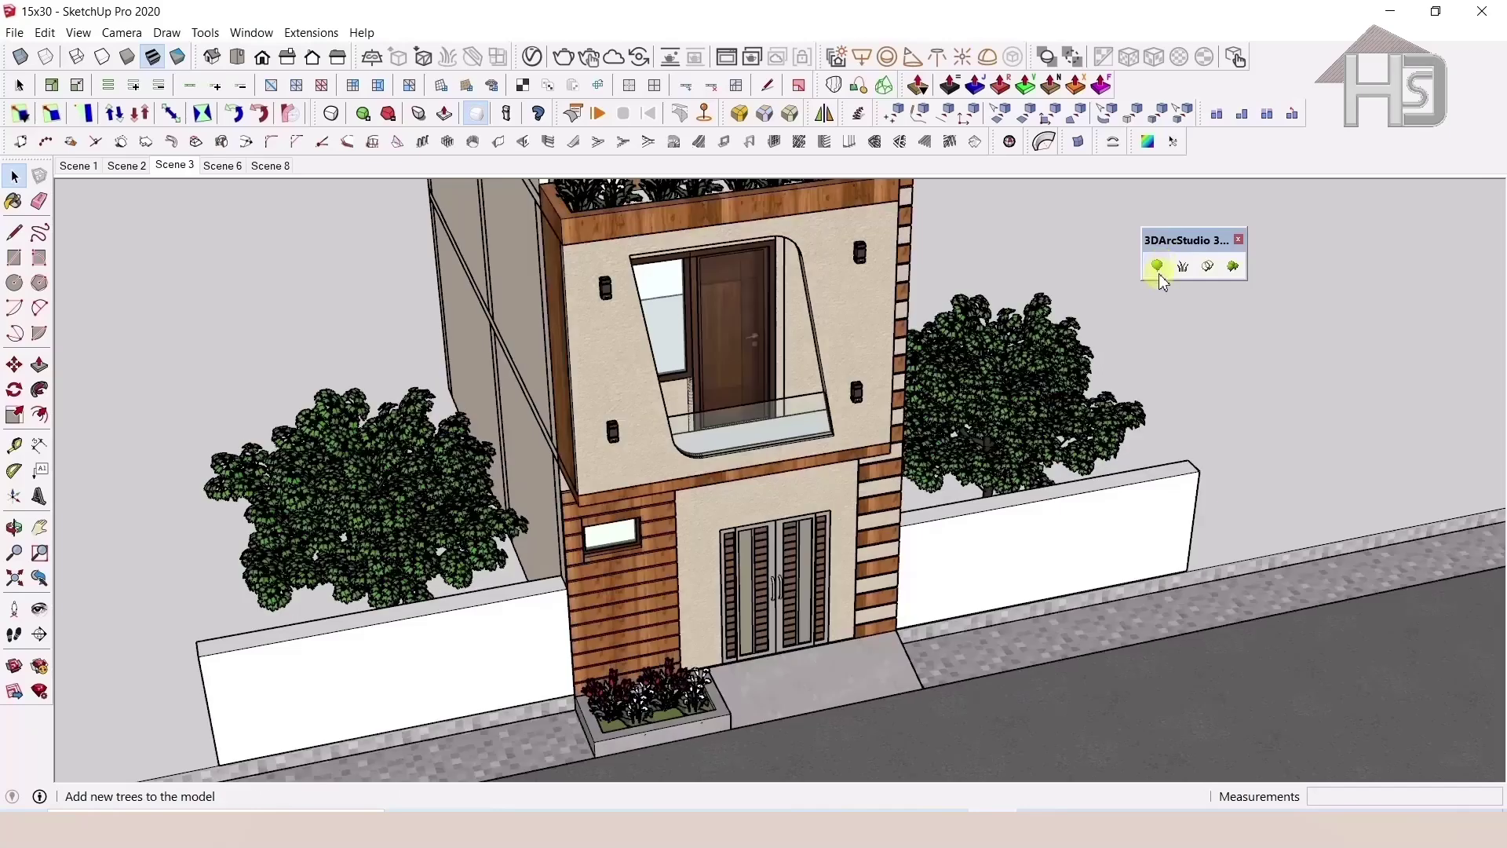
# Place a tree11b Generic Tree 11 Bis tree by the street in front of the right wall
pyautogui.click(1158, 267)
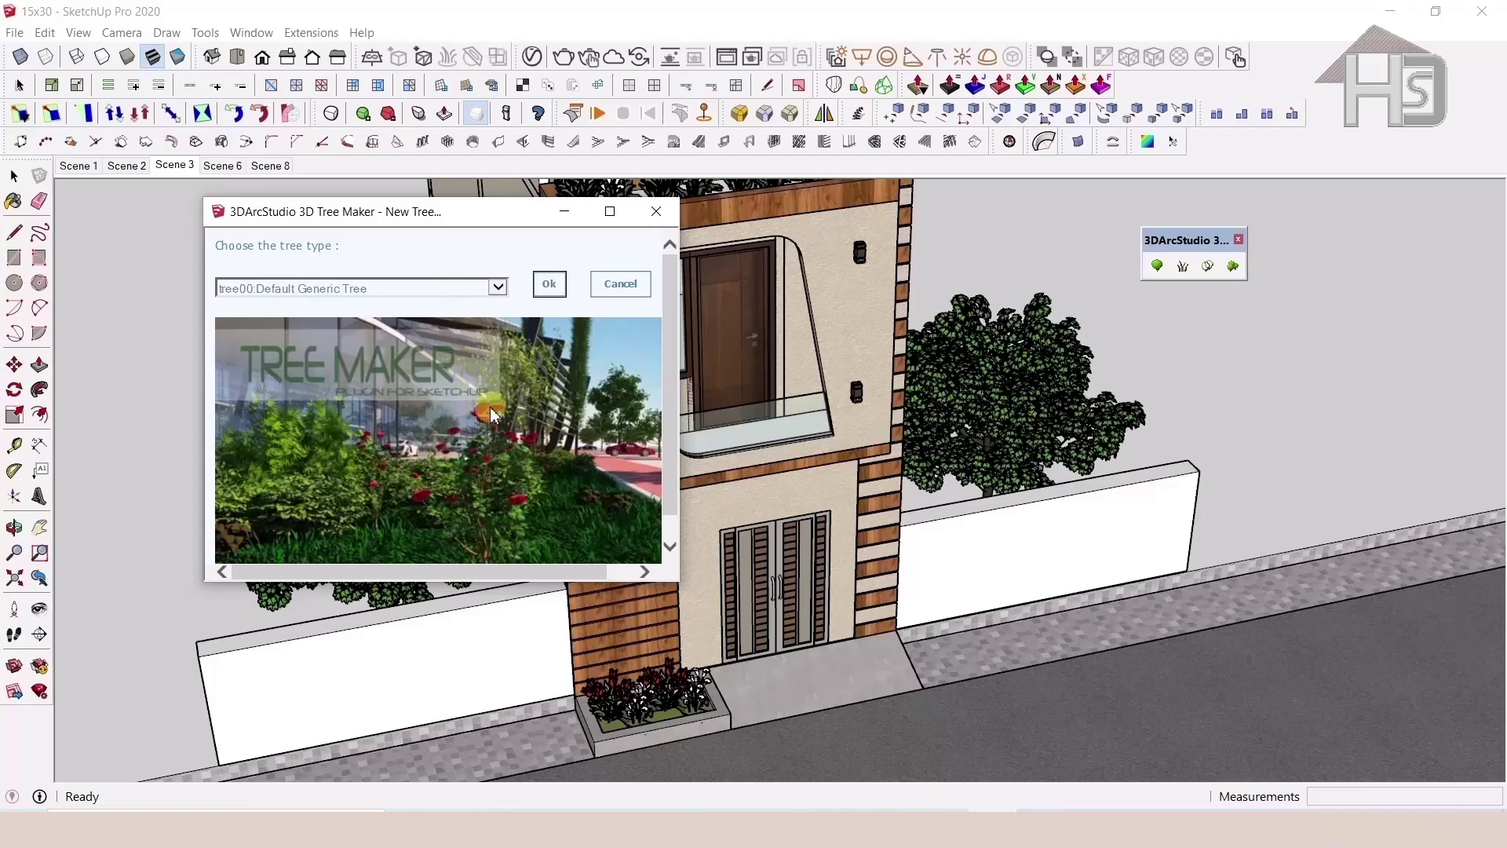
pyautogui.scroll(-1, 492, 411)
pyautogui.click(497, 259)
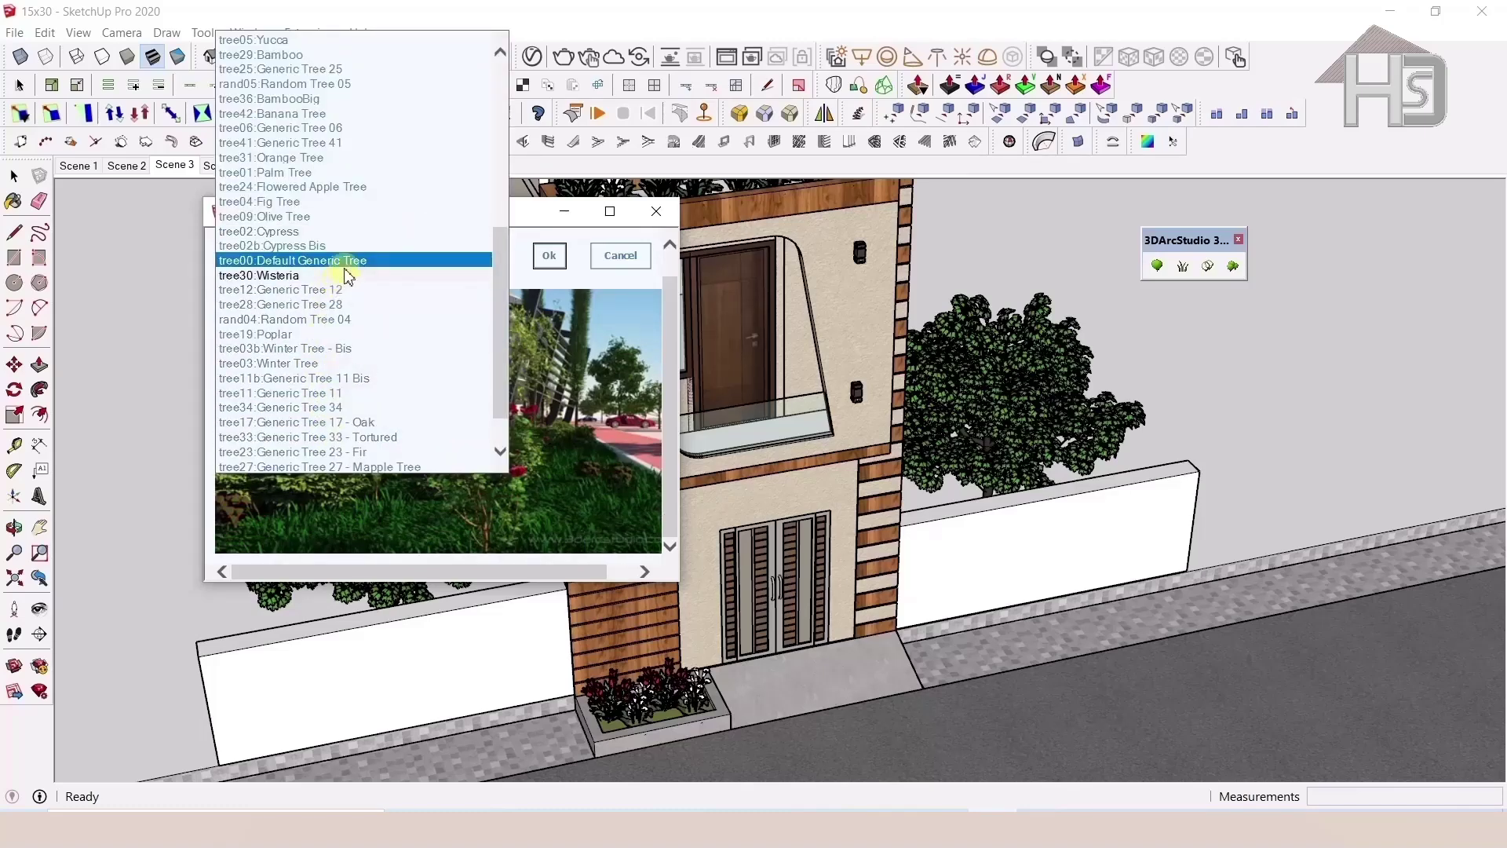
pyautogui.click(337, 378)
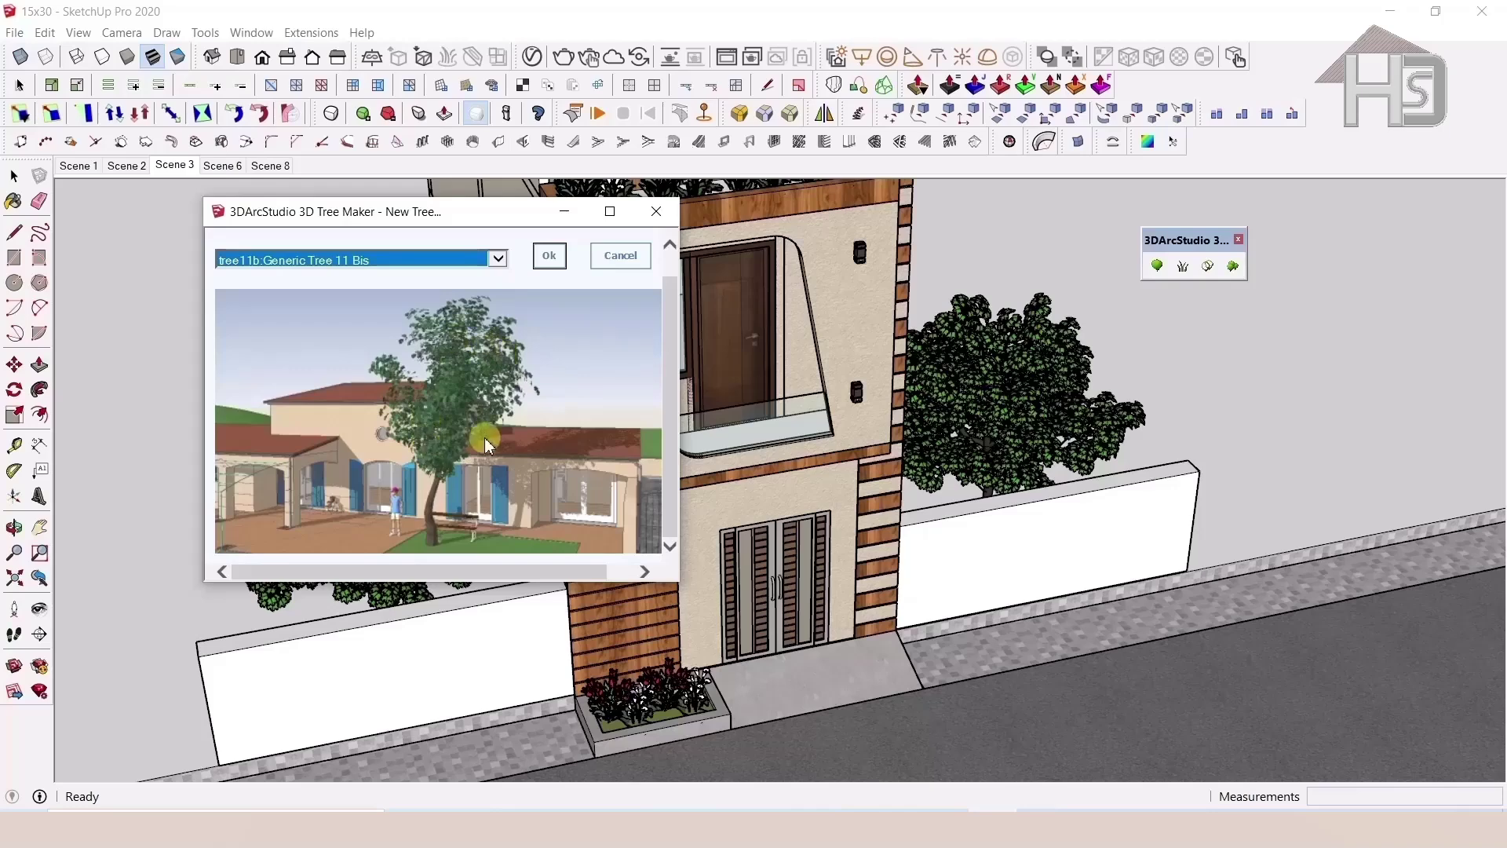
pyautogui.click(551, 259)
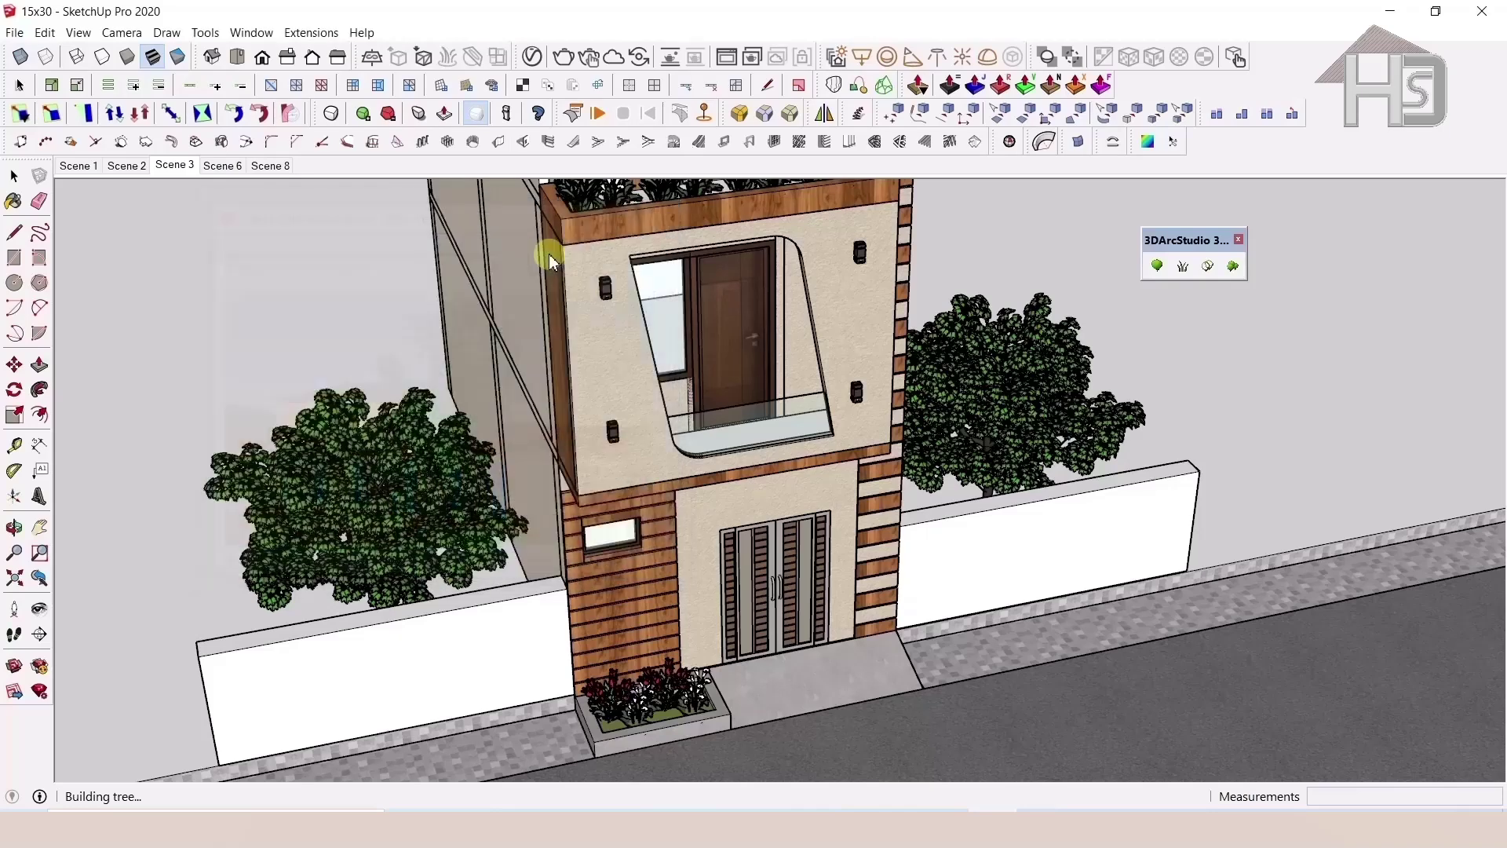
pyautogui.click(1053, 657)
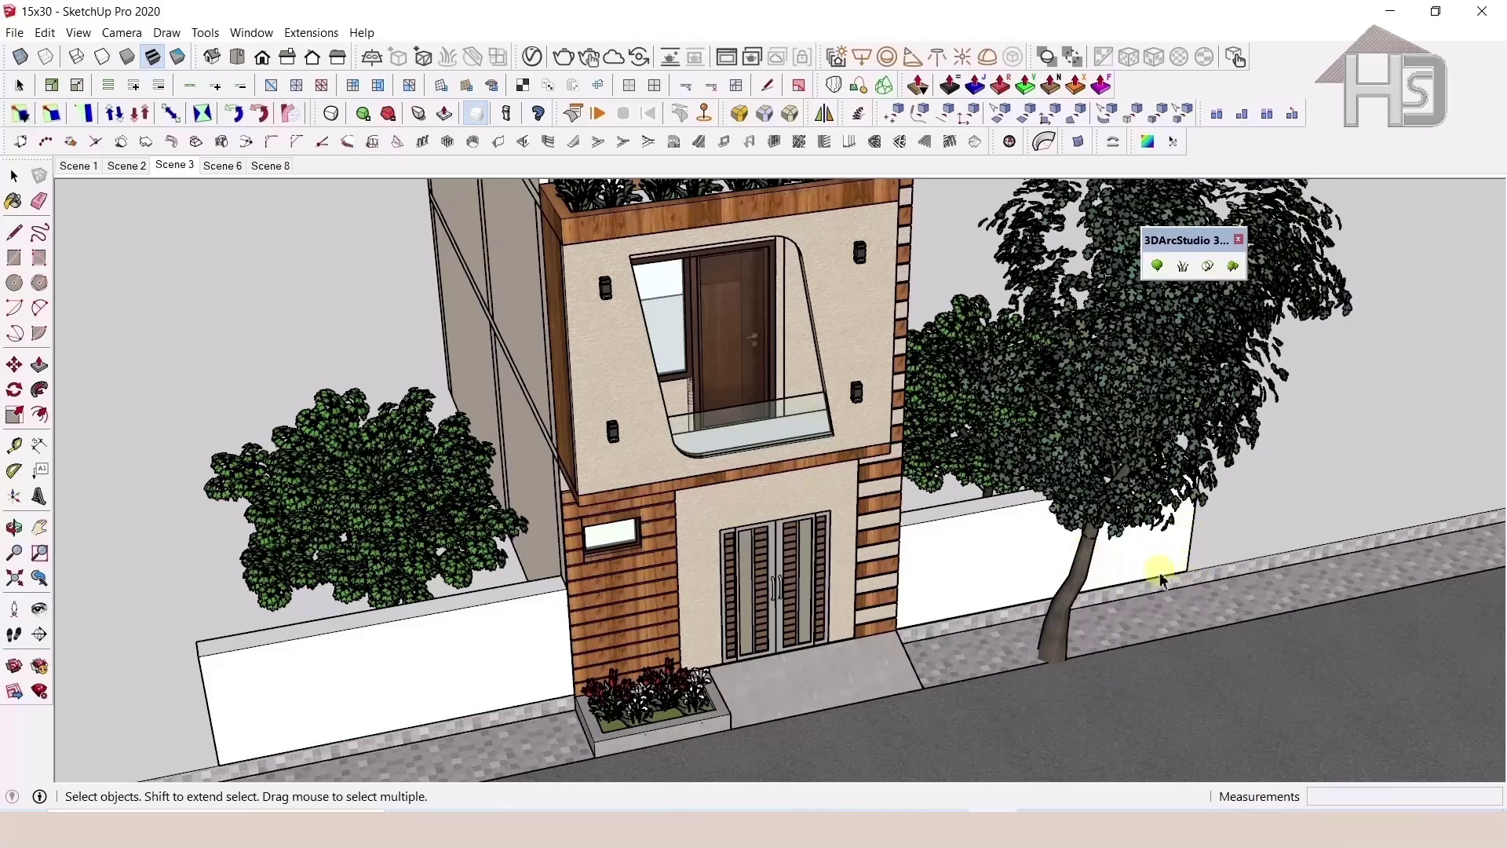
pyautogui.click(1077, 608)
pyautogui.moveTo(1077, 609)
pyautogui.mouseDown(button='middle')
pyautogui.moveTo(1046, 604)
pyautogui.moveTo(1072, 540)
pyautogui.moveTo(1144, 511)
pyautogui.moveTo(1168, 690)
pyautogui.mouseUp(button='middle')
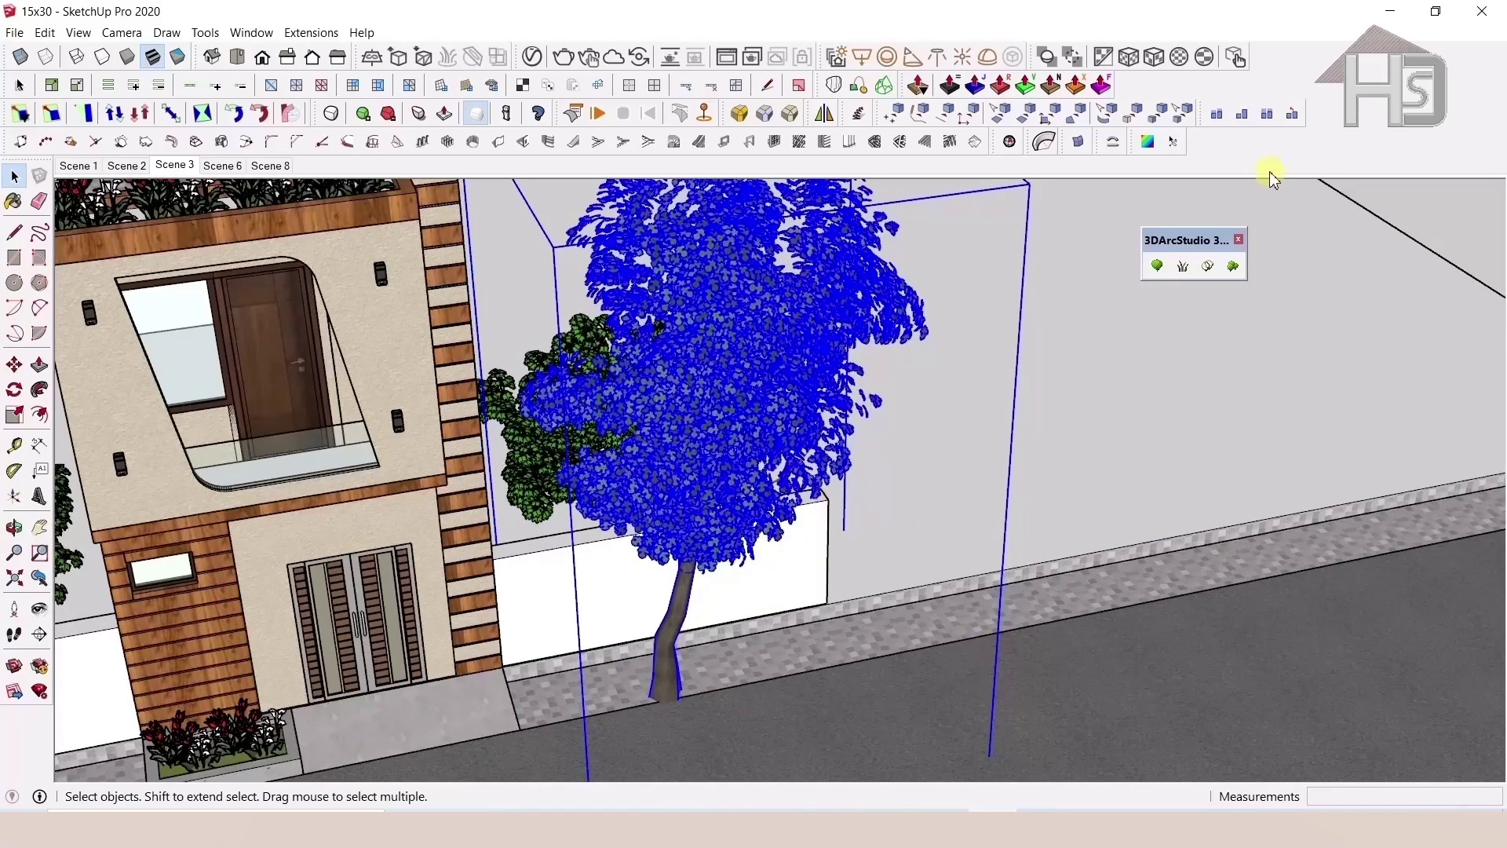
# Convert the trees to lightweight 3DArcStudio proxies and zoom toward the new tree
pyautogui.click(1214, 269)
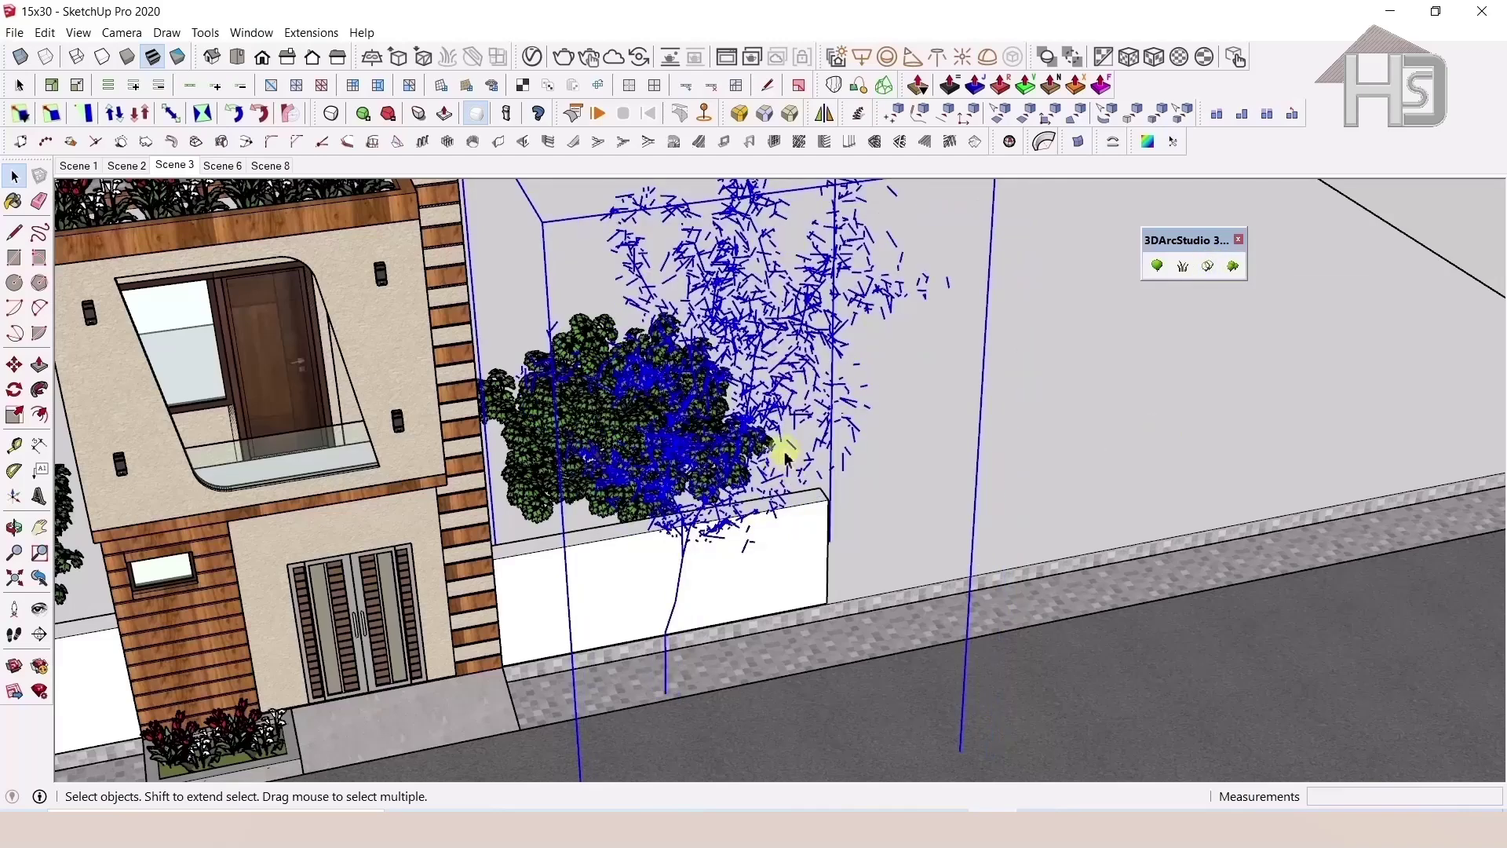
pyautogui.scroll(2, 720, 505)
pyautogui.scroll(-1, 720, 504)
pyautogui.moveTo(730, 558)
pyautogui.mouseDown(button='middle')
pyautogui.moveTo(750, 608)
pyautogui.moveTo(793, 545)
pyautogui.moveTo(814, 386)
pyautogui.mouseUp(button='middle')
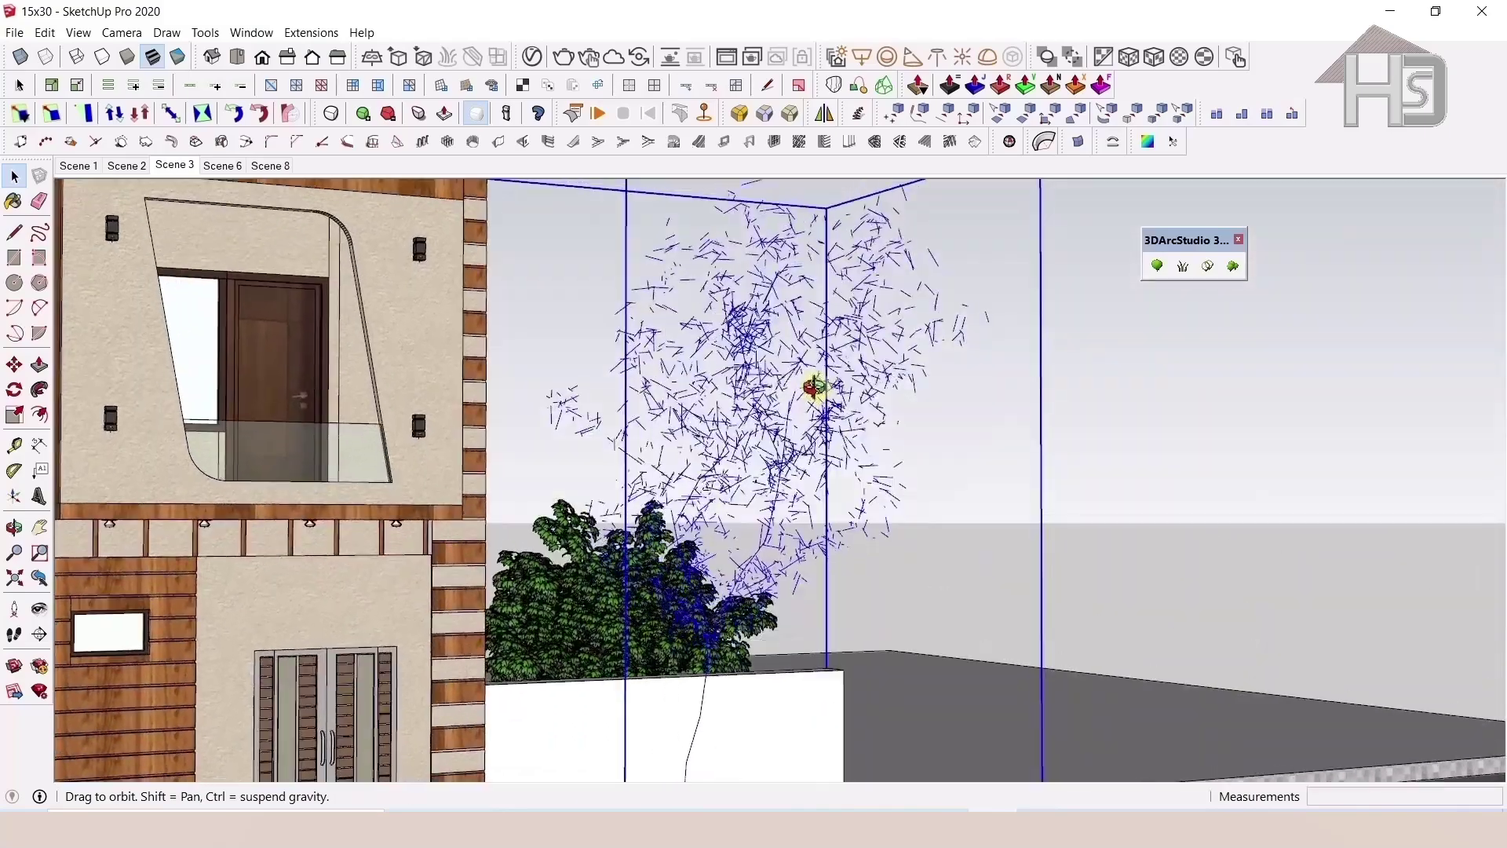
pyautogui.scroll(1, 765, 500)
pyautogui.scroll(1, 766, 499)
pyautogui.scroll(2, 766, 500)
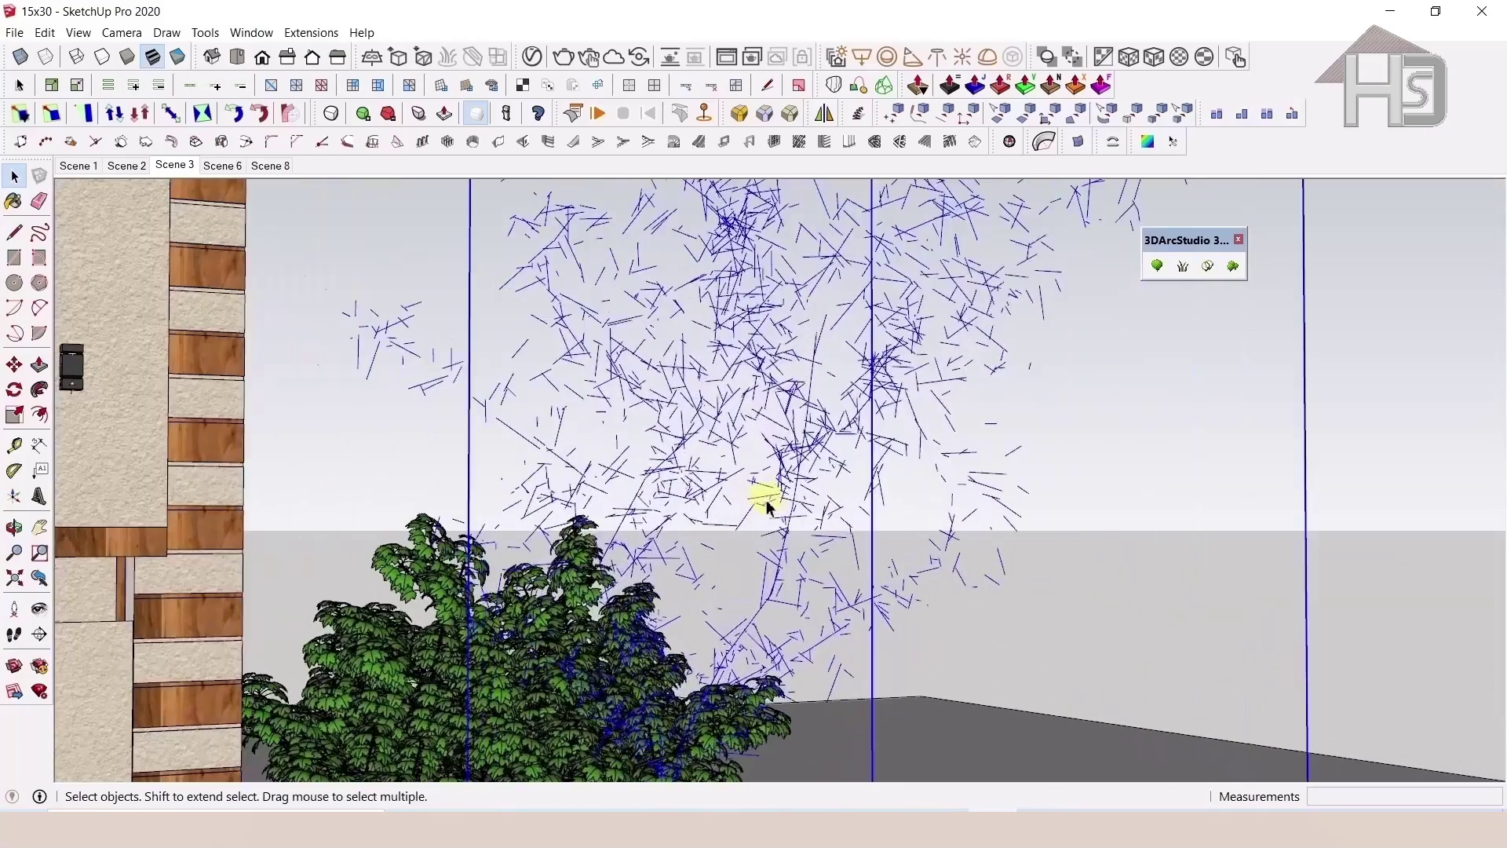
# Orbit around the house to check the roadside tree drawn as sparse proxy lines
pyautogui.scroll(1, 766, 499)
pyautogui.scroll(-1, 766, 499)
pyautogui.scroll(-1, 766, 499)
pyautogui.scroll(-2, 766, 499)
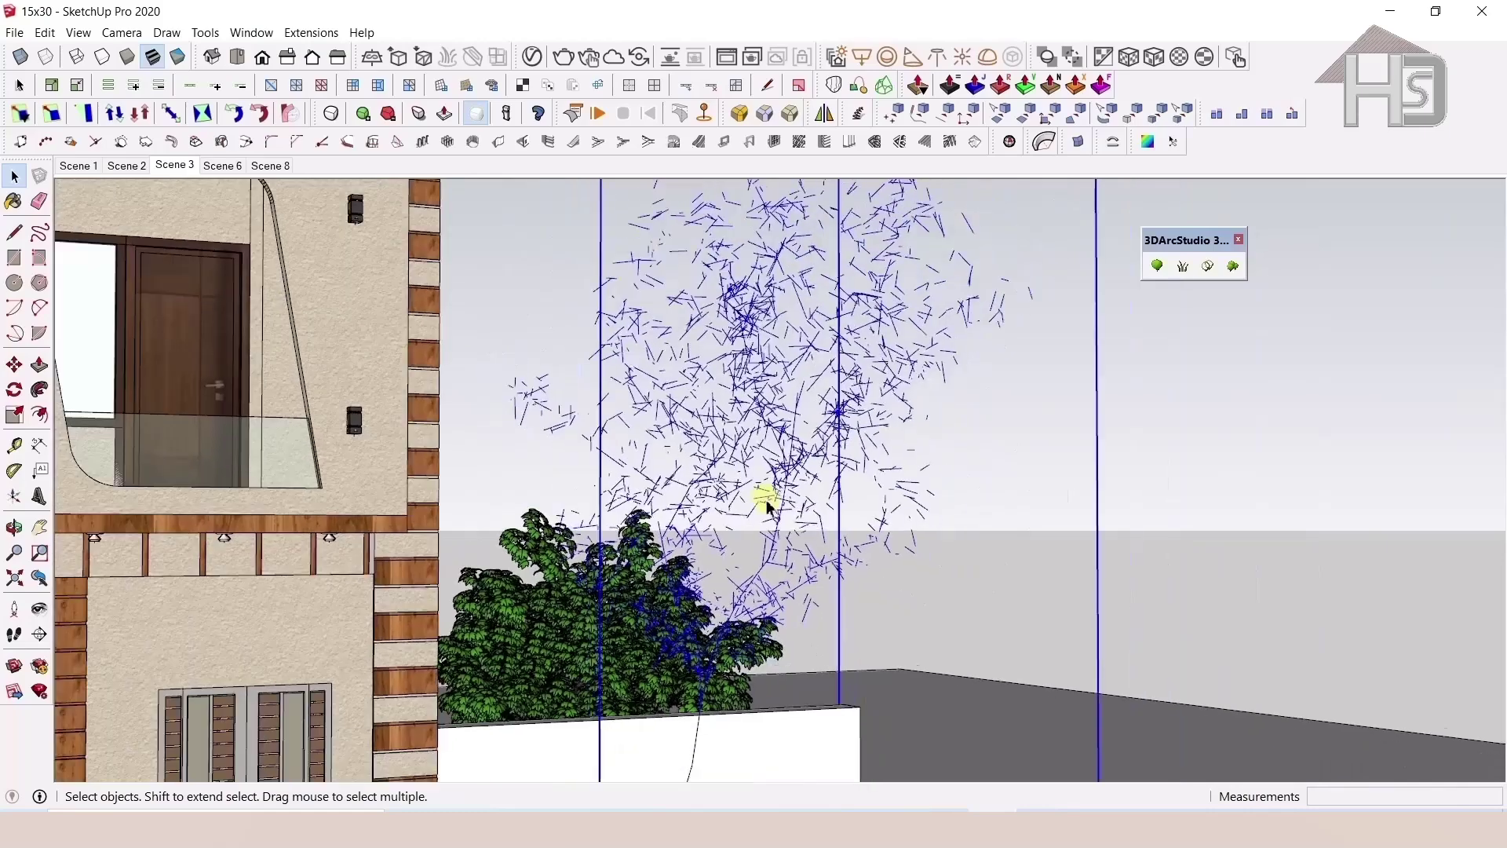
pyautogui.scroll(-2, 766, 502)
pyautogui.scroll(-2, 783, 458)
pyautogui.moveTo(811, 410)
pyautogui.mouseDown(button='middle')
pyautogui.moveTo(740, 539)
pyautogui.moveTo(670, 577)
pyautogui.moveTo(881, 494)
pyautogui.mouseUp(button='middle')
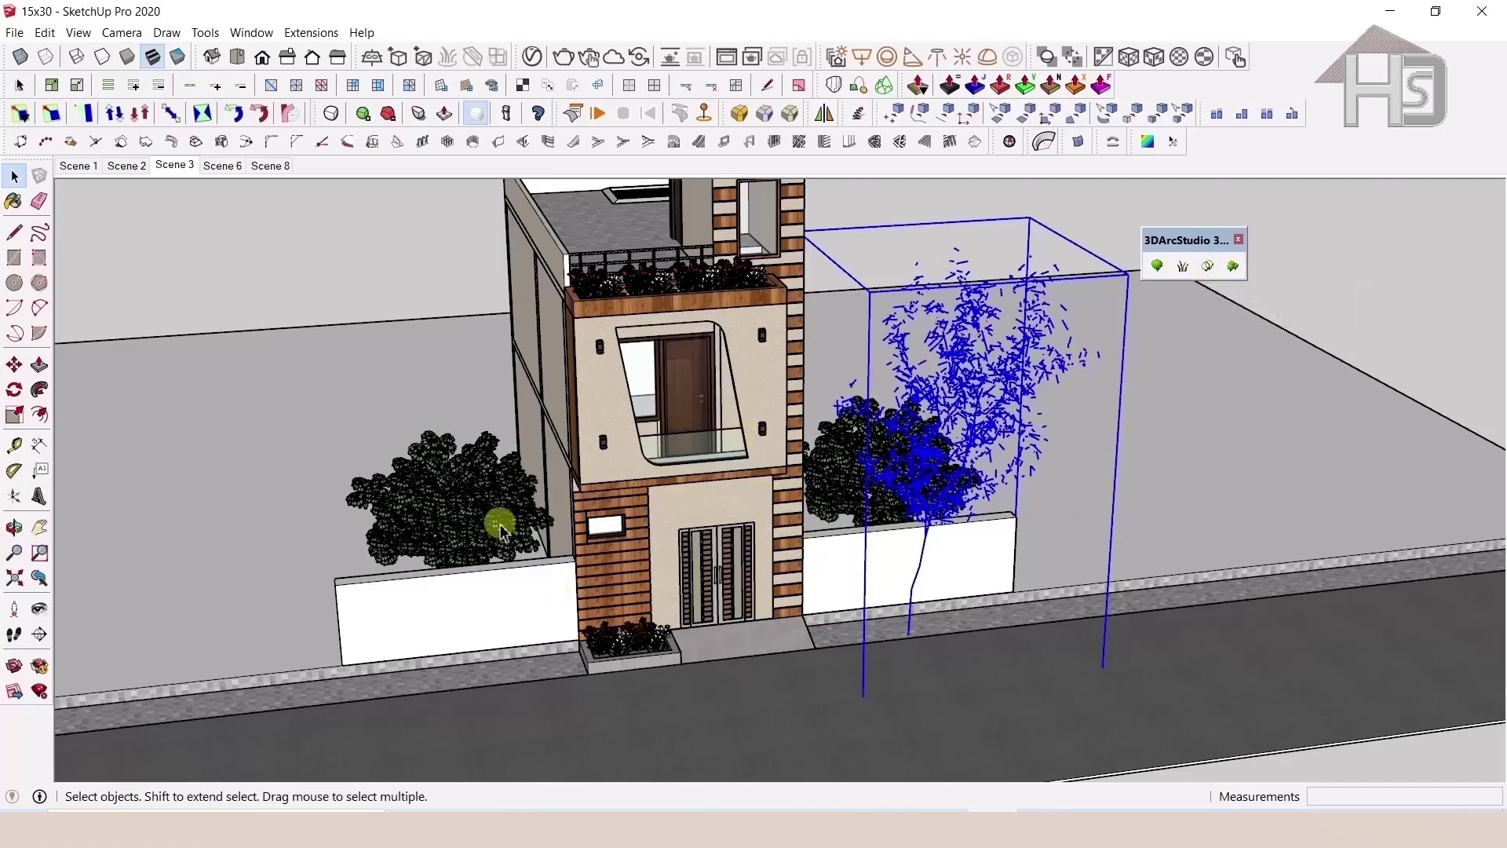
pyautogui.moveTo(676, 625)
pyautogui.mouseDown(button='middle')
pyautogui.moveTo(868, 555)
pyautogui.moveTo(996, 572)
pyautogui.moveTo(945, 625)
pyautogui.moveTo(776, 619)
pyautogui.moveTo(717, 538)
pyautogui.moveTo(890, 355)
pyautogui.mouseUp(button='middle')
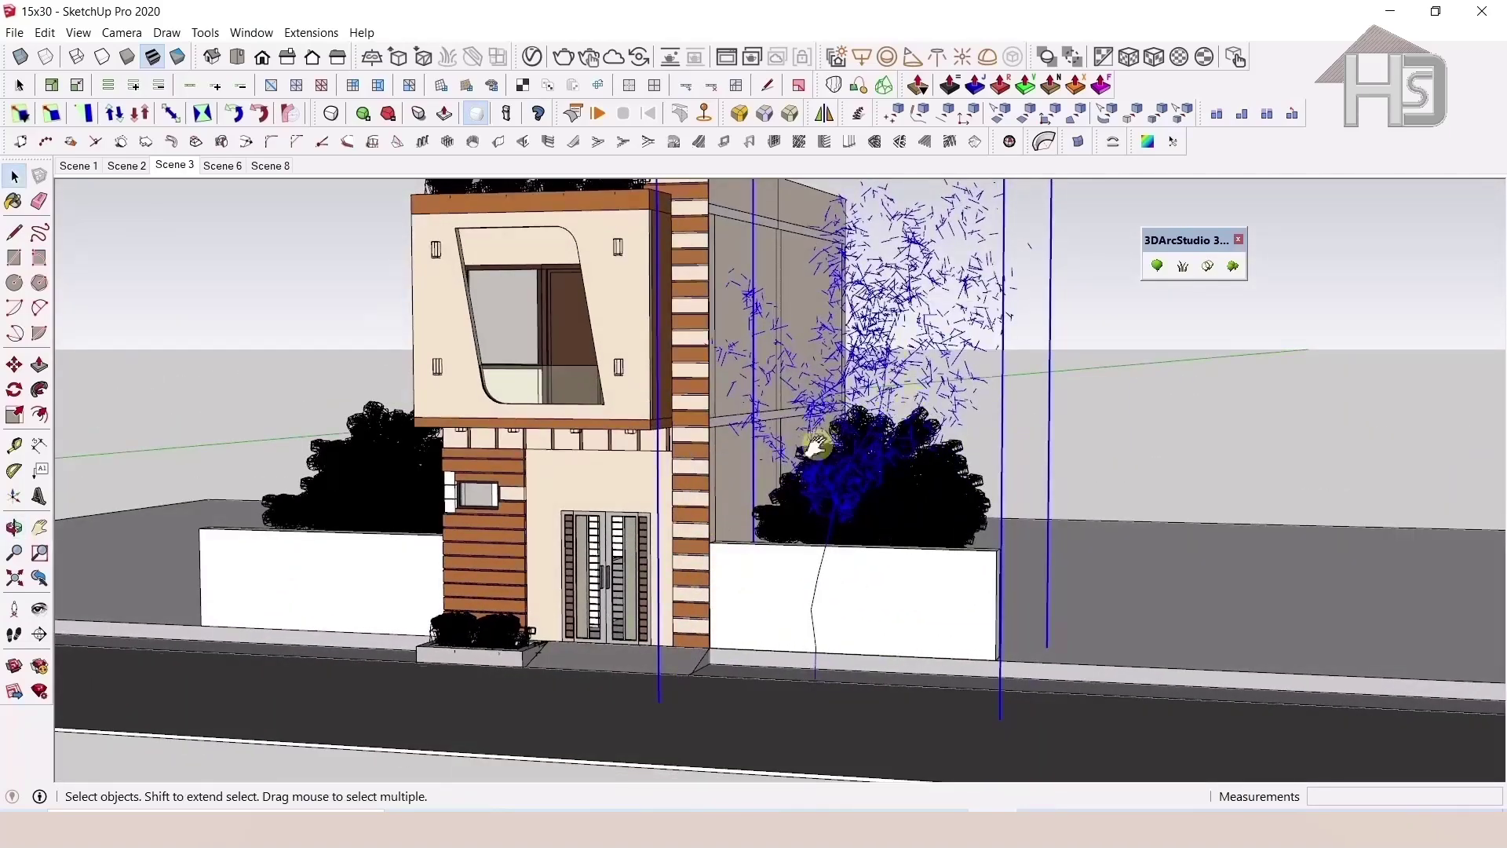
pyautogui.moveTo(816, 446)
pyautogui.mouseDown(button='middle')
pyautogui.moveTo(797, 505)
pyautogui.moveTo(952, 505)
pyautogui.moveTo(1178, 326)
pyautogui.mouseUp(button='middle')
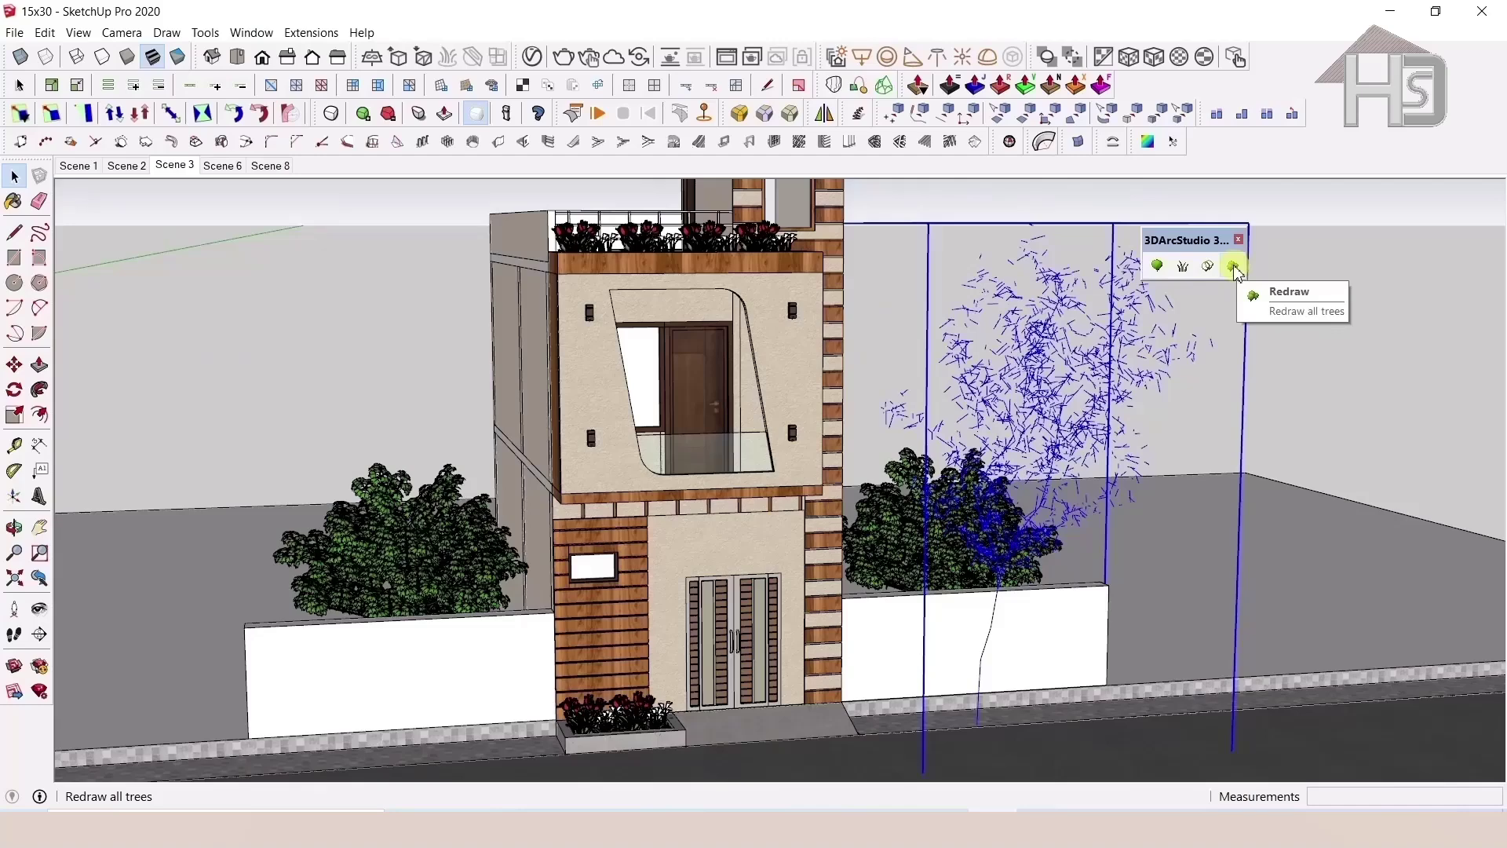
# Redraw the trees at full detail, deselect the roadside tree, and bring up the New Tree dialog
pyautogui.click(1234, 271)
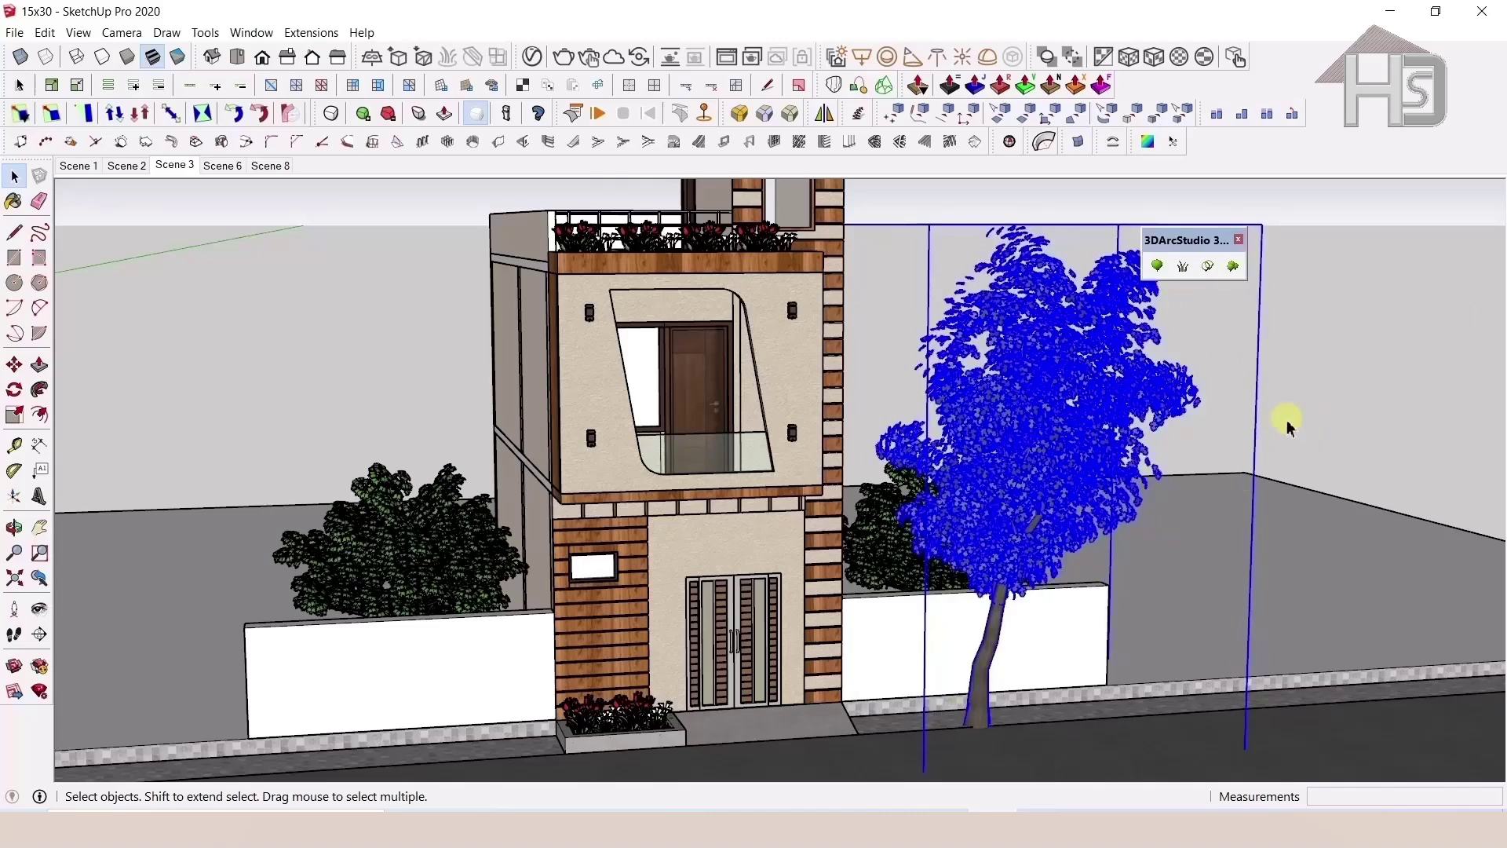
pyautogui.click(1078, 500)
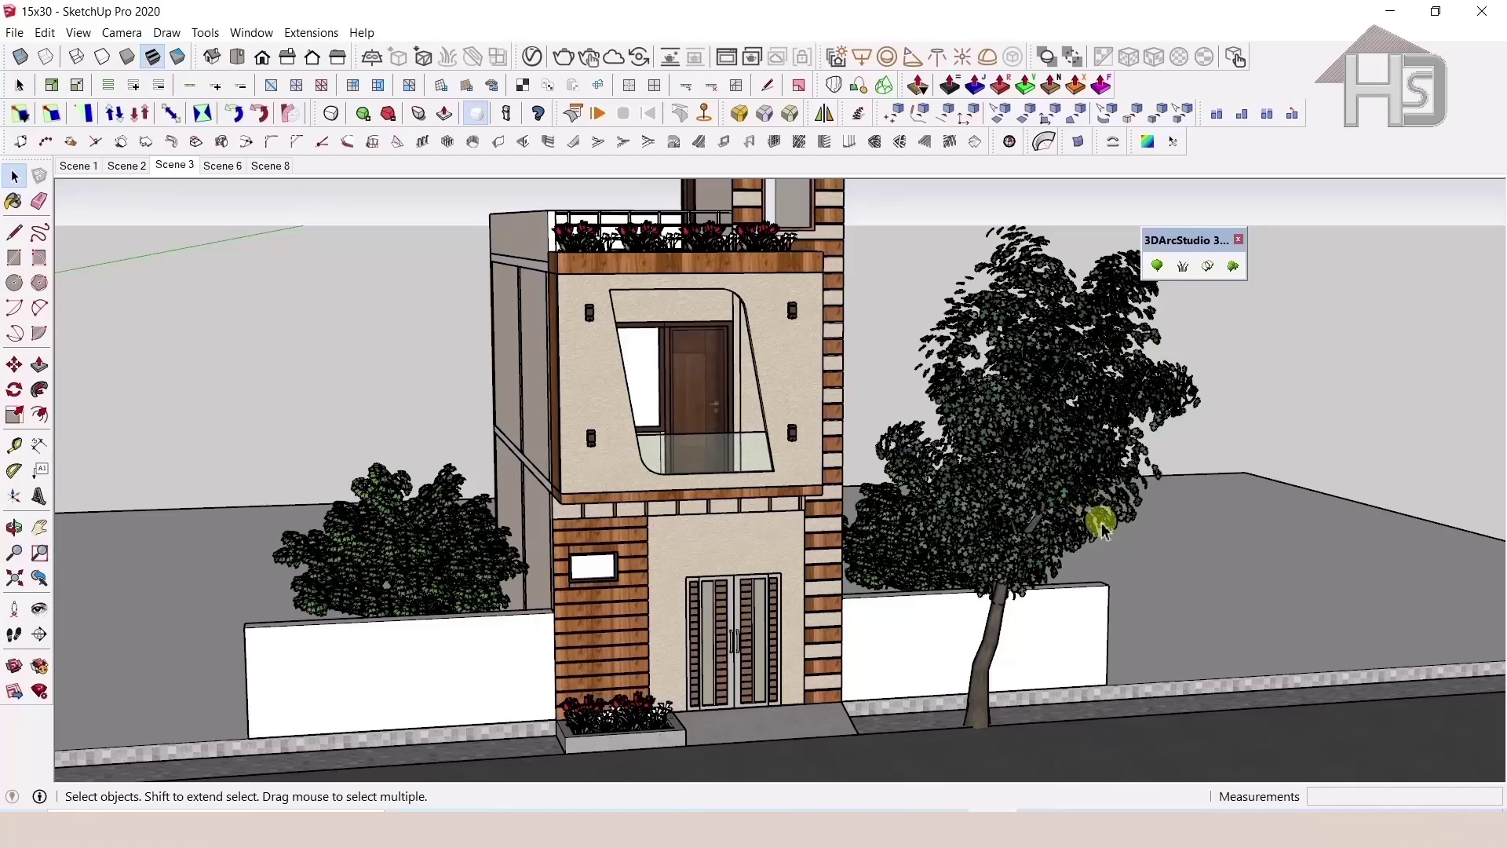
pyautogui.click(1156, 266)
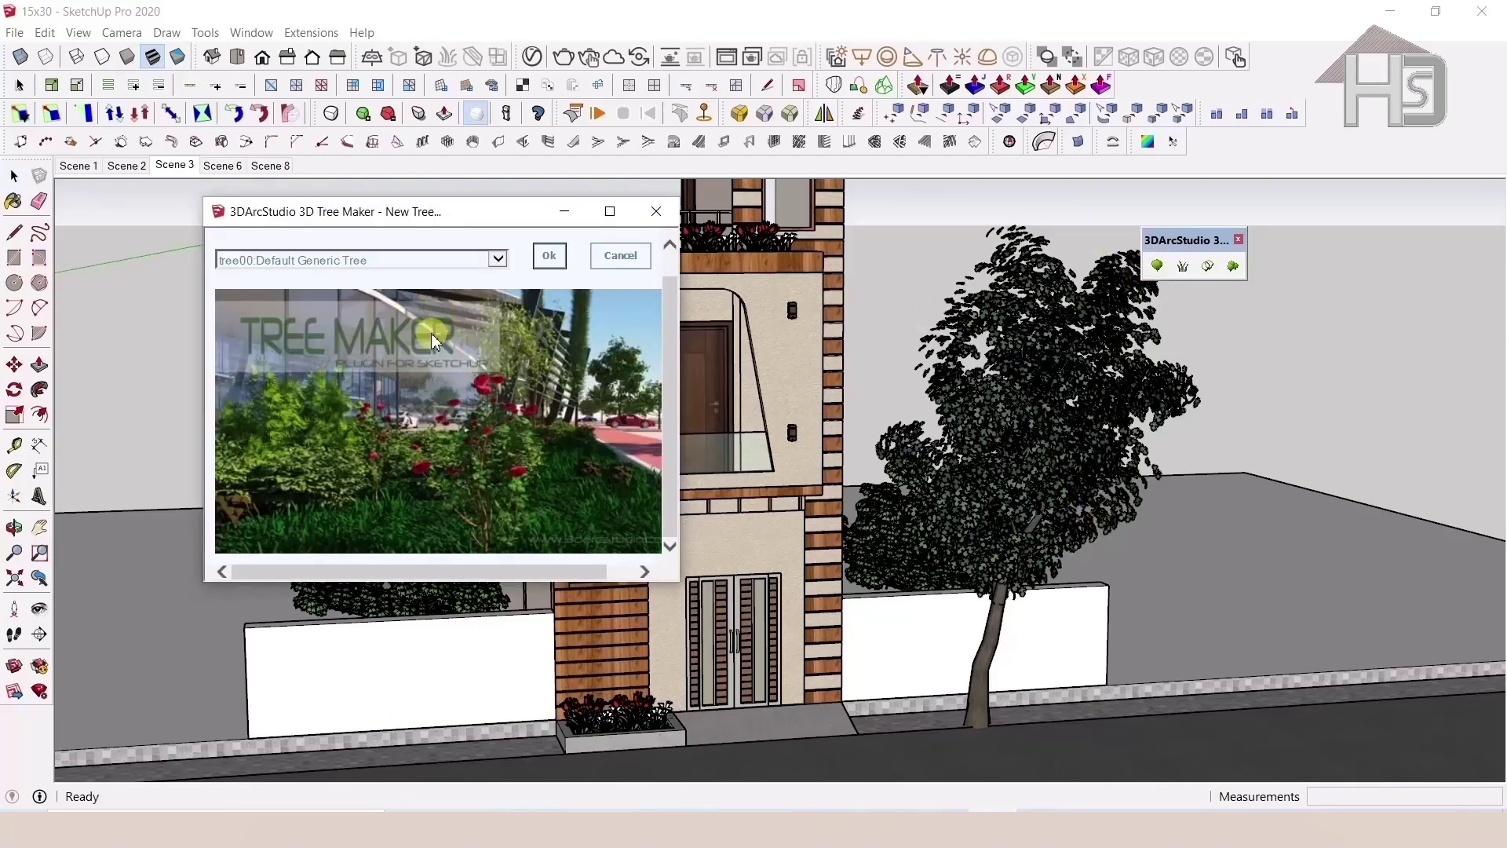
# Cancel the New Tree dialog and move the 3DArcStudio panel out of the way
pyautogui.click(548, 283)
pyautogui.moveTo(1212, 248); pyautogui.dragTo(1327, 226)
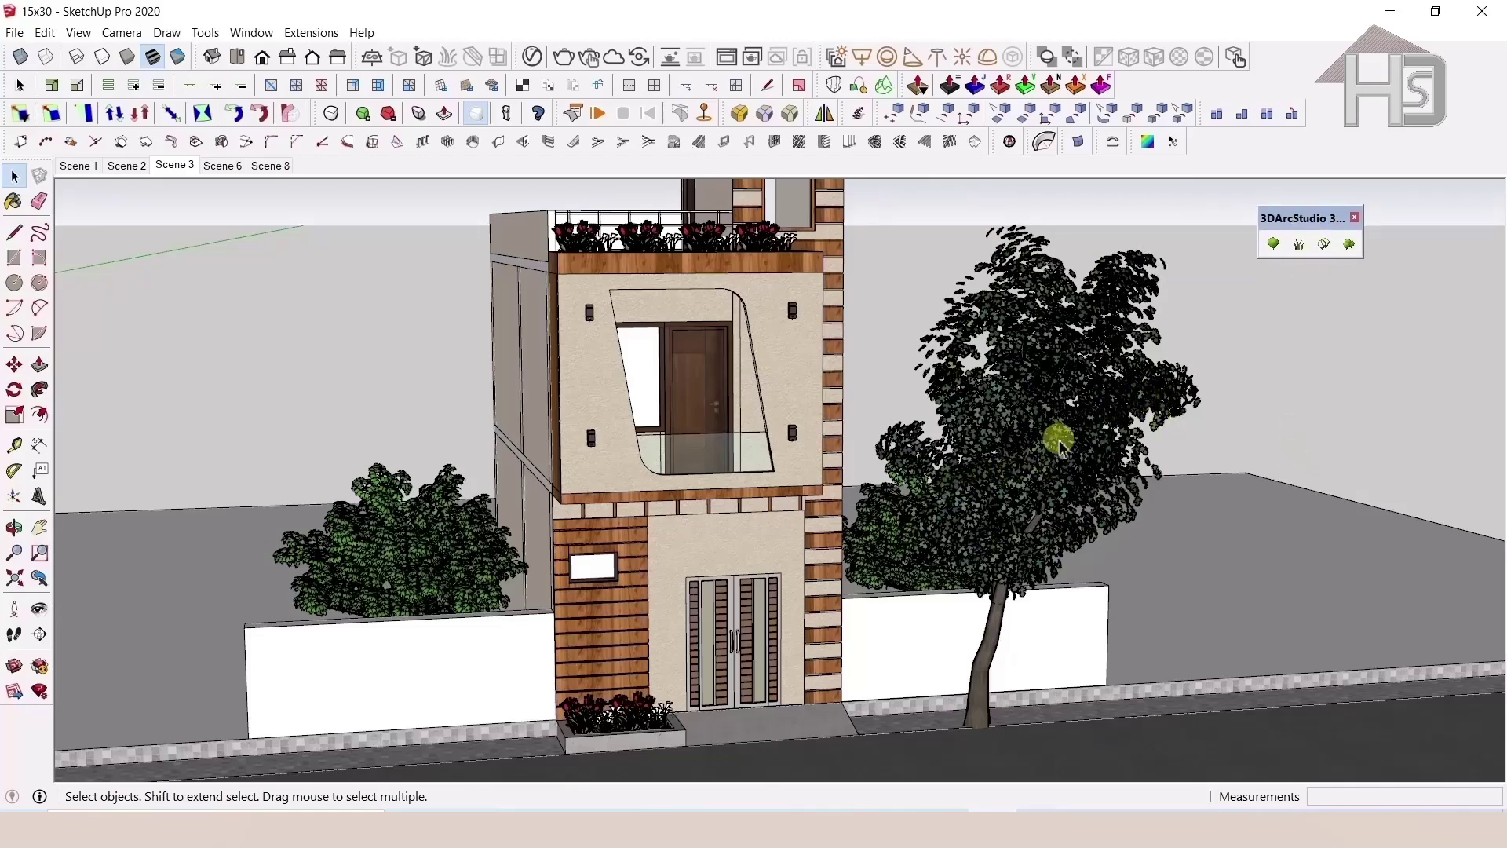
pyautogui.scroll(1, 462, 595)
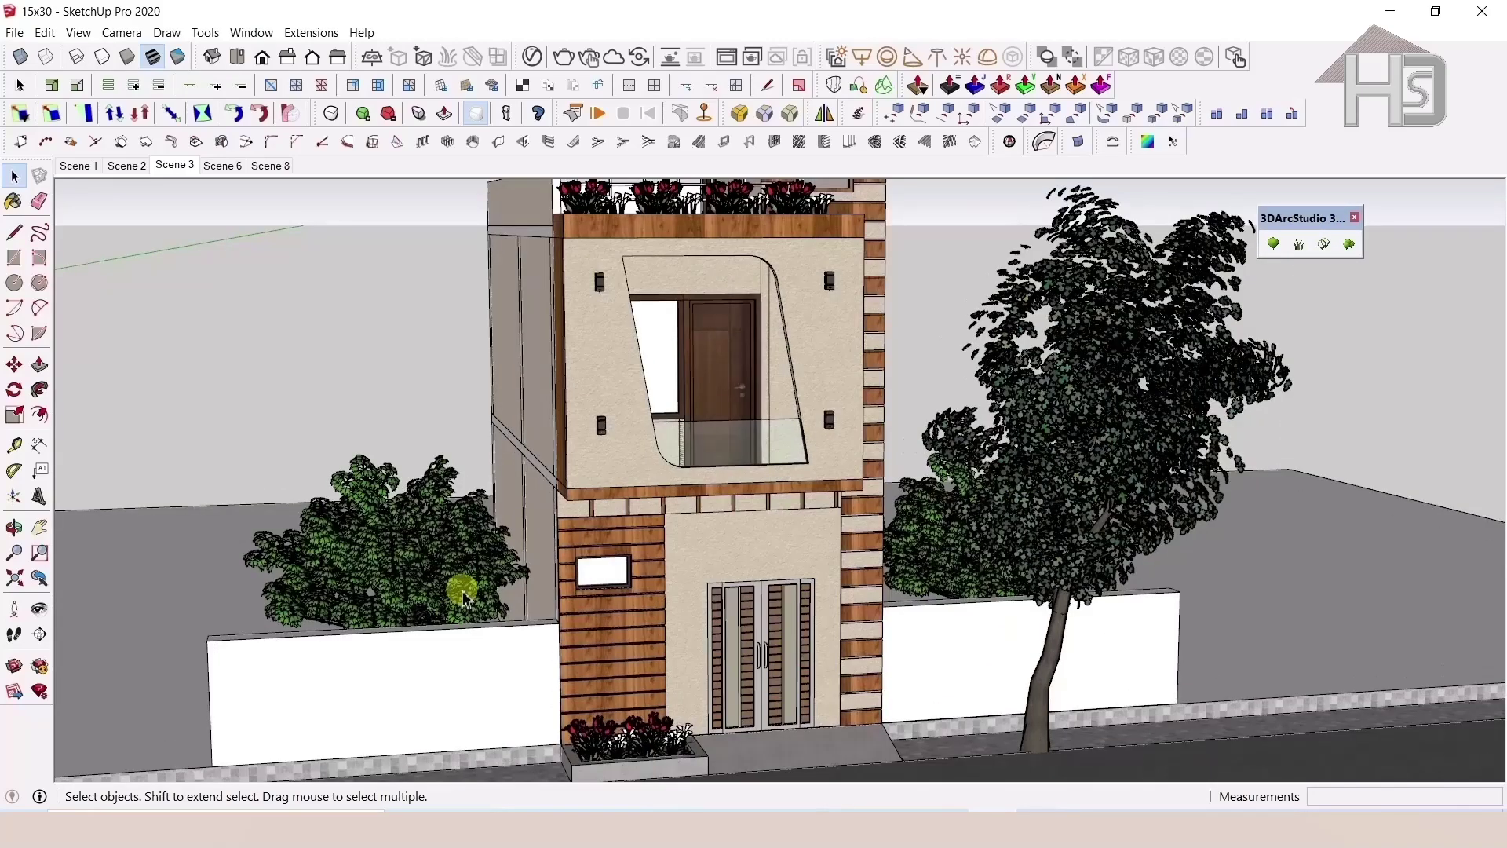
pyautogui.scroll(2, 461, 592)
pyautogui.scroll(-3, 524, 528)
pyautogui.scroll(1, 521, 533)
pyautogui.scroll(1, 521, 534)
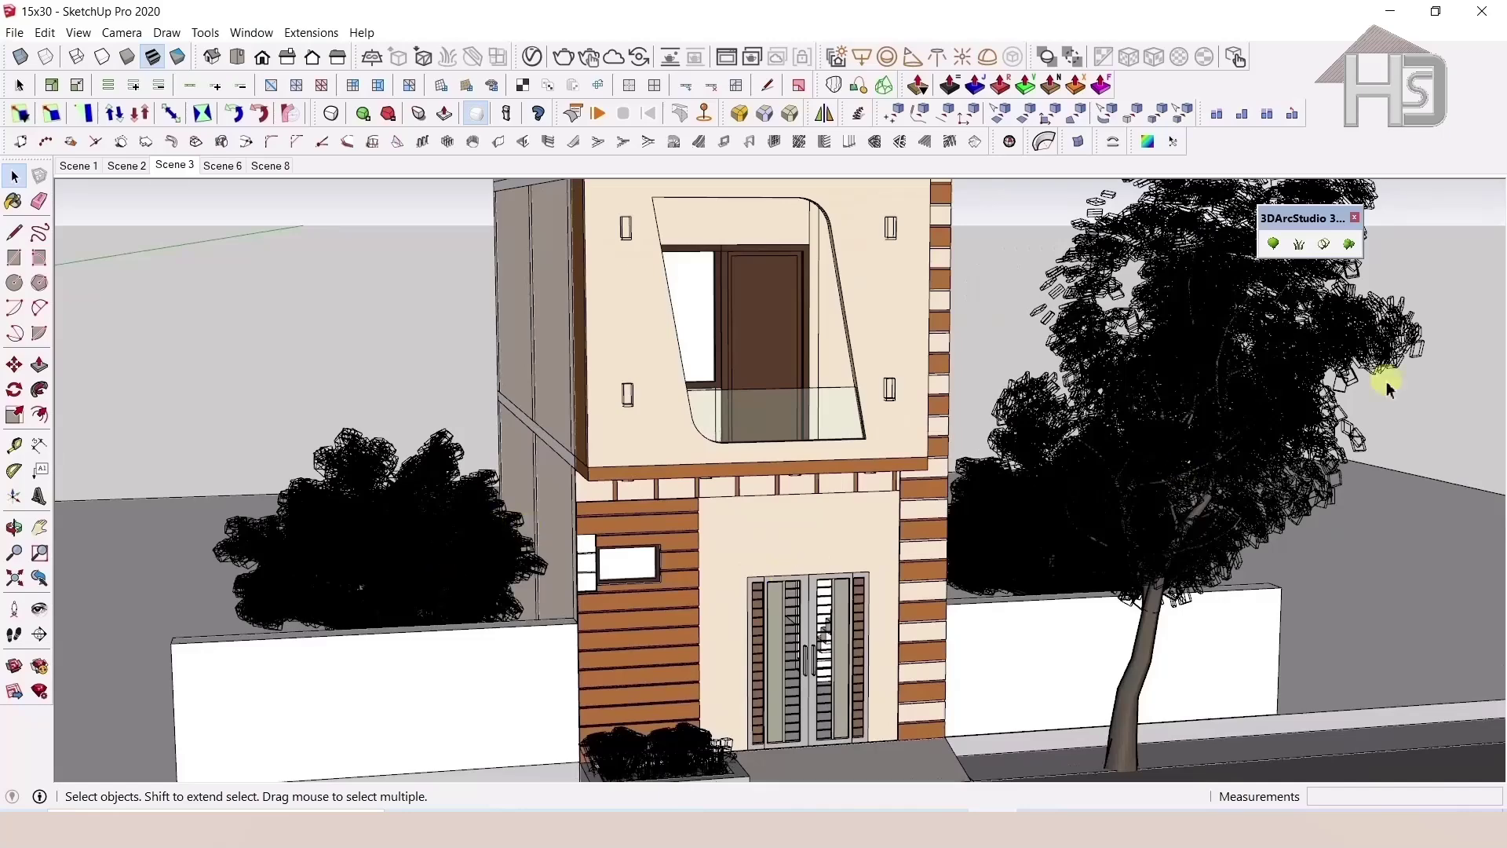
# Redraw the trees, make the right-hand tree a proxy, and open its context menu
pyautogui.click(1326, 248)
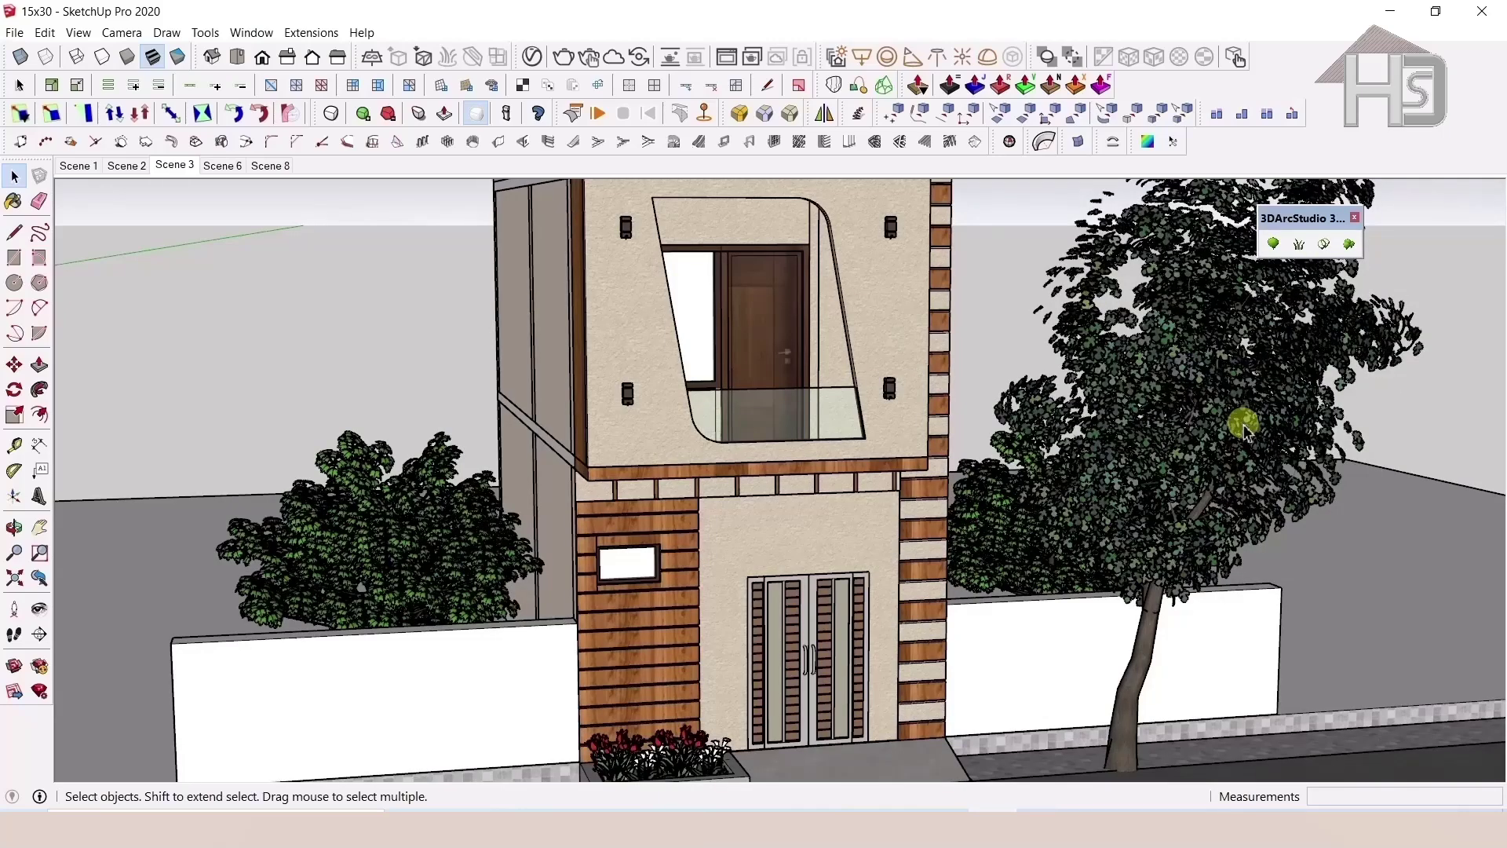
pyautogui.click(1349, 239)
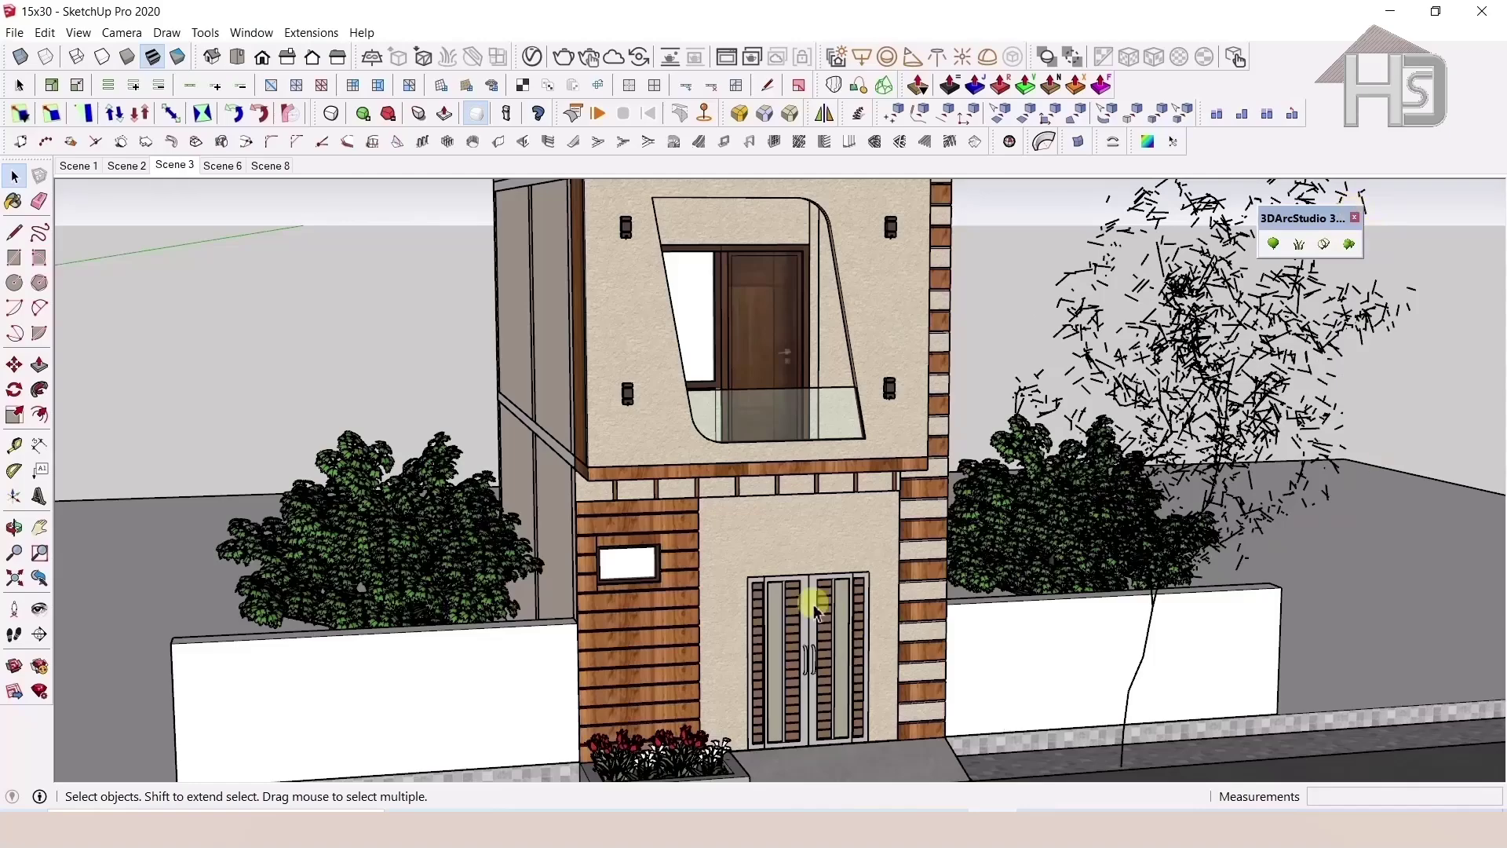
pyautogui.press('o')
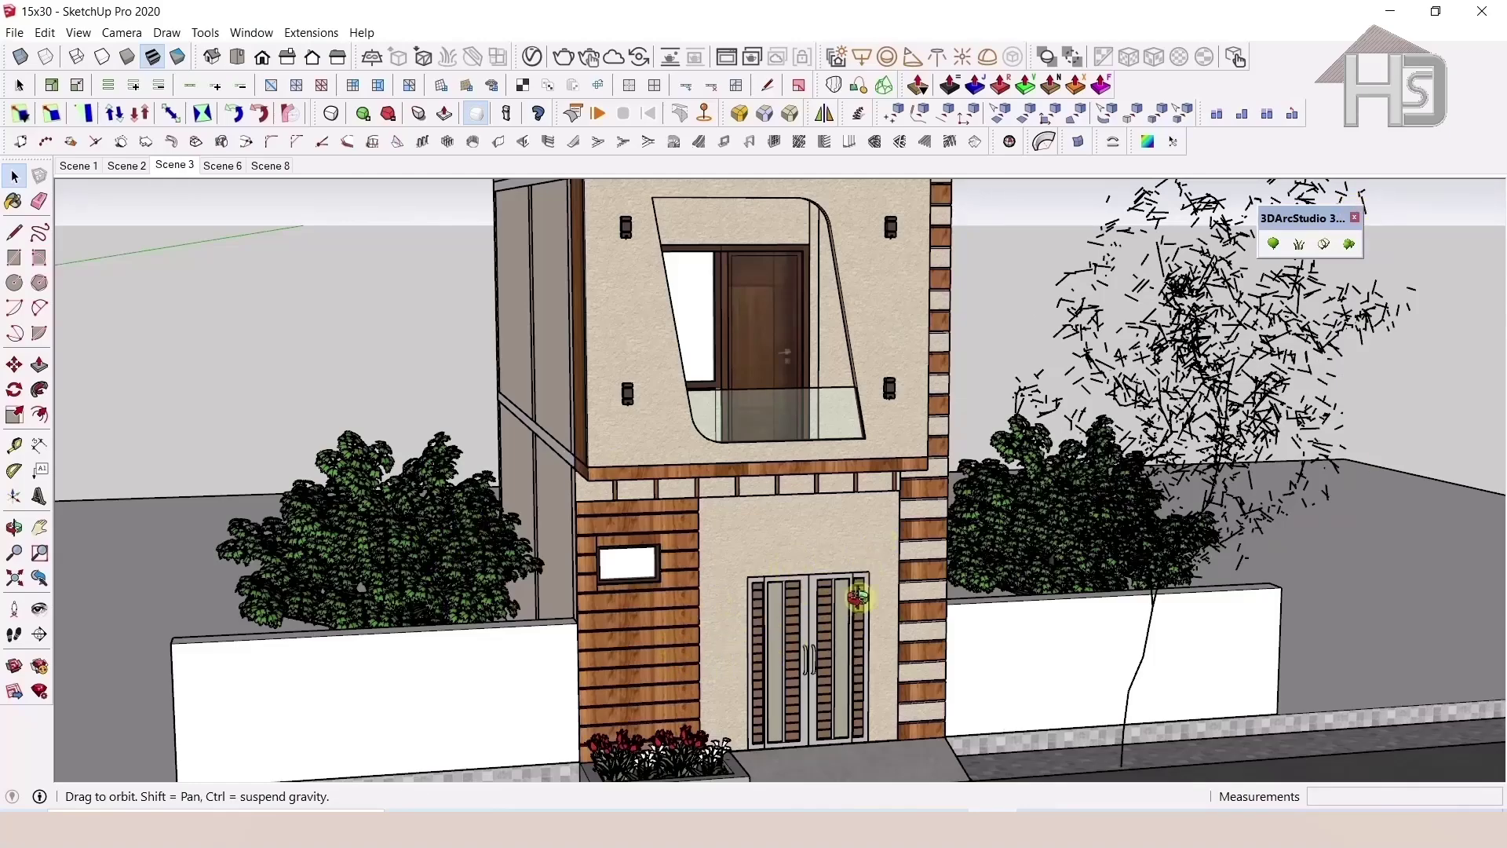
pyautogui.moveTo(858, 597)
pyautogui.mouseDown()
pyautogui.moveTo(972, 581)
pyautogui.moveTo(1240, 490)
pyautogui.mouseUp()
pyautogui.press('space')
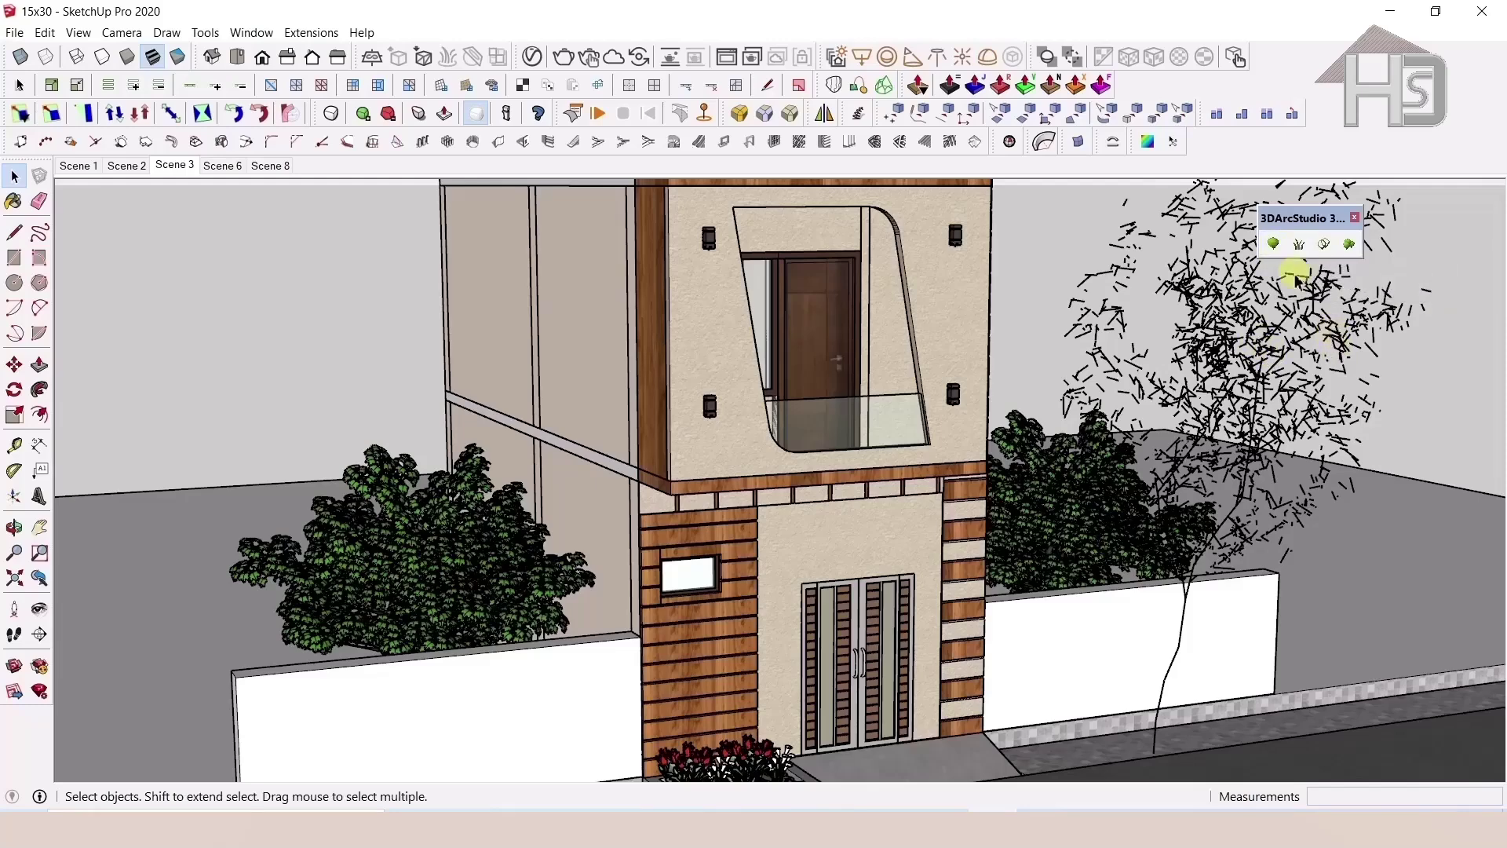
pyautogui.click(1389, 309)
pyautogui.rightClick(1388, 309)
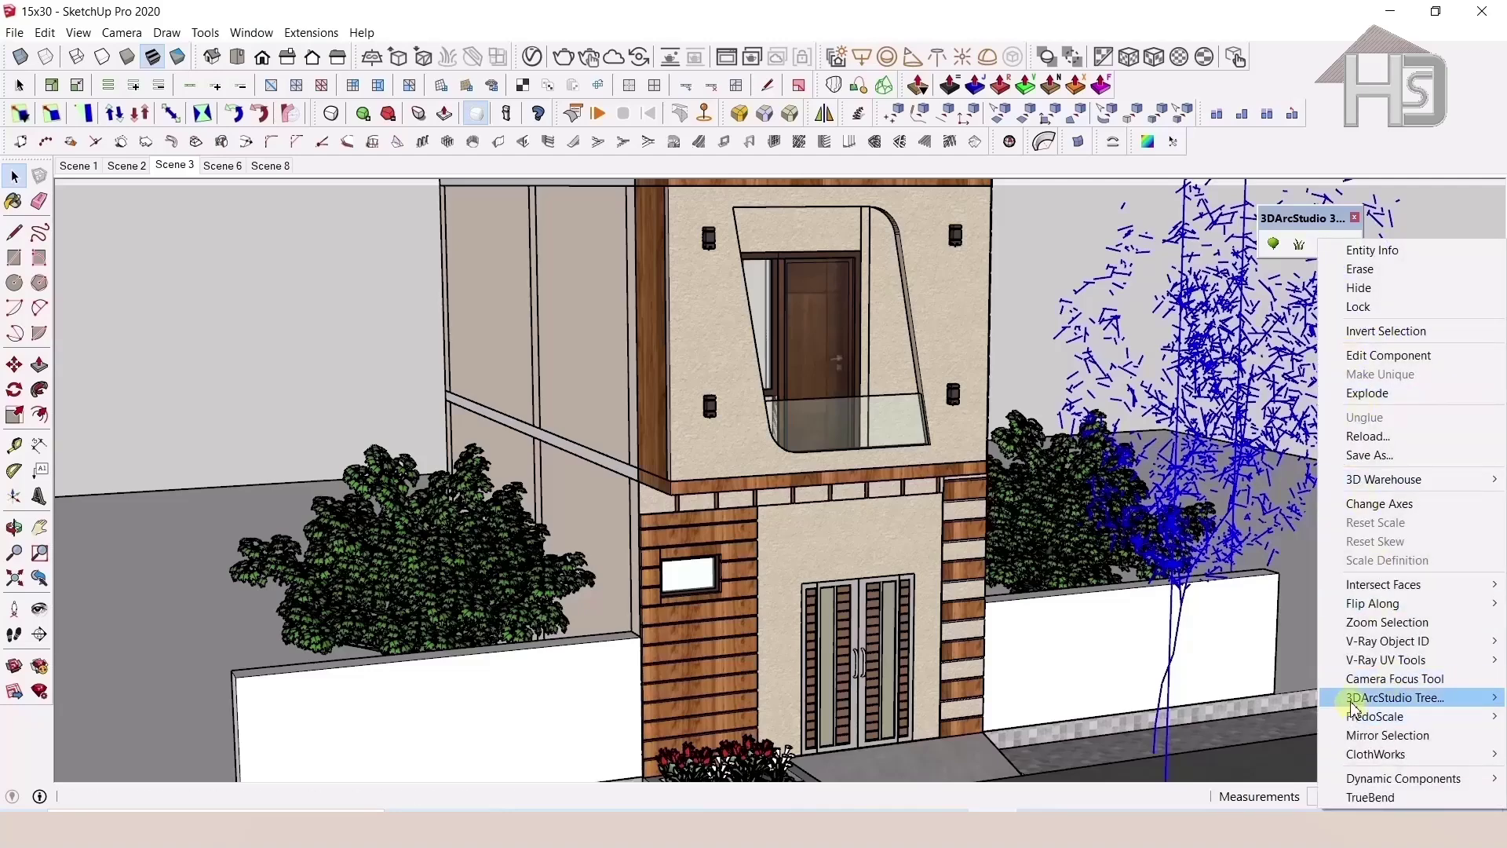
pyautogui.moveTo(1394, 697)
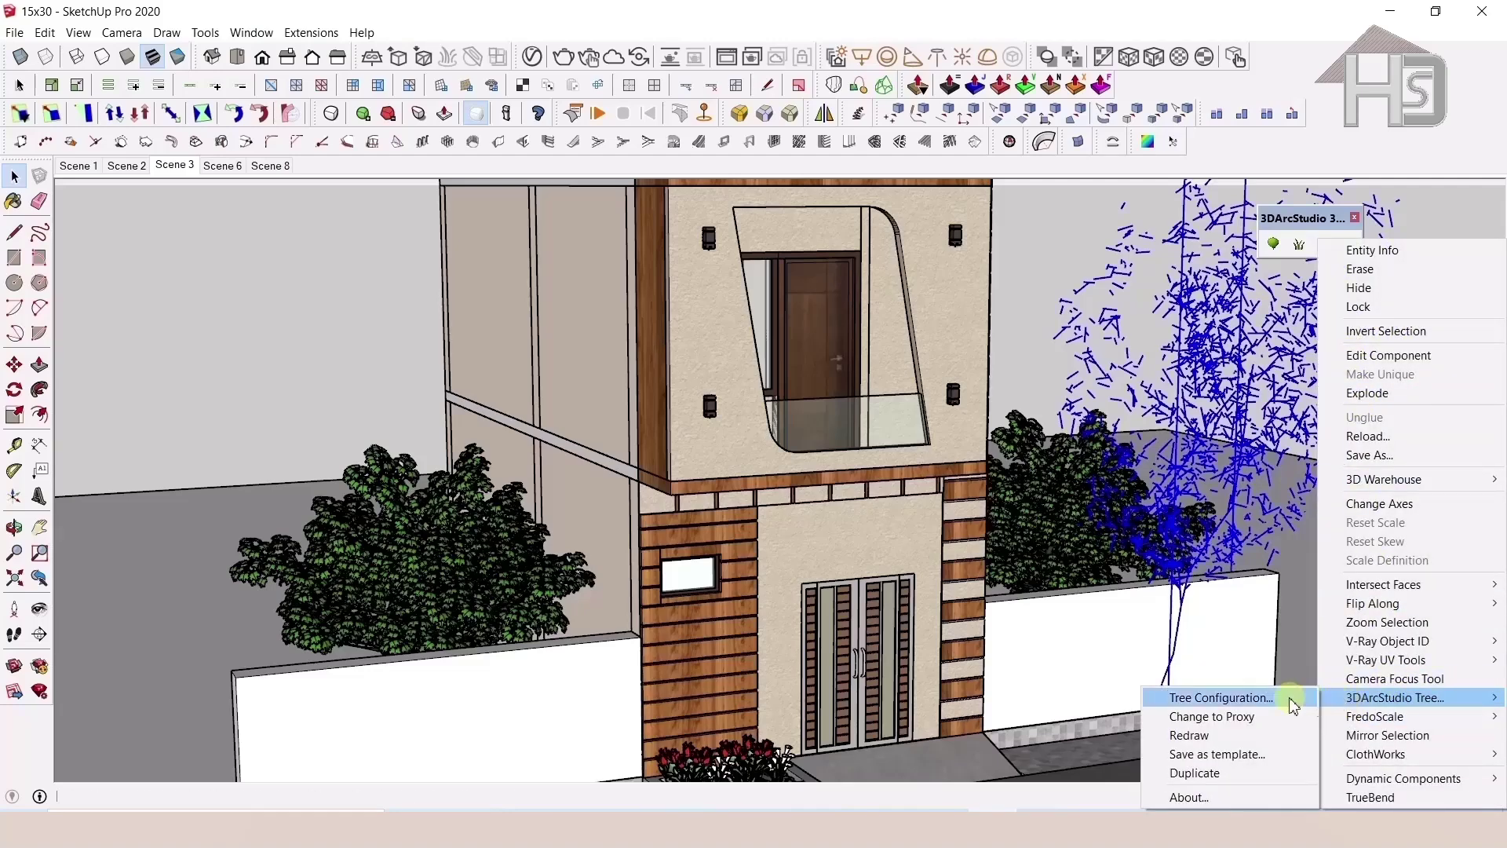
pyautogui.click(1216, 699)
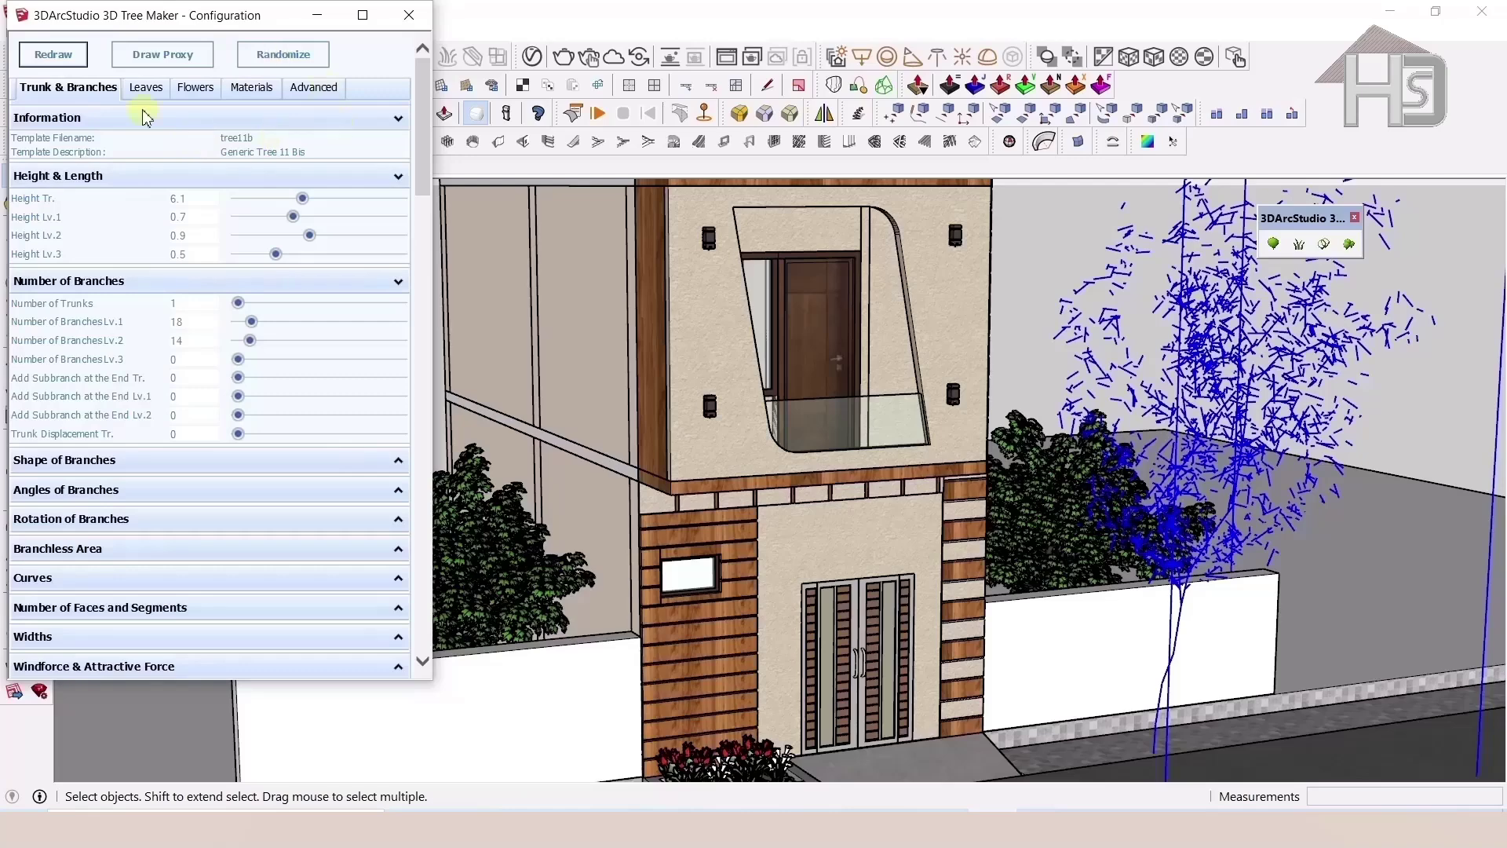
pyautogui.click(407, 17)
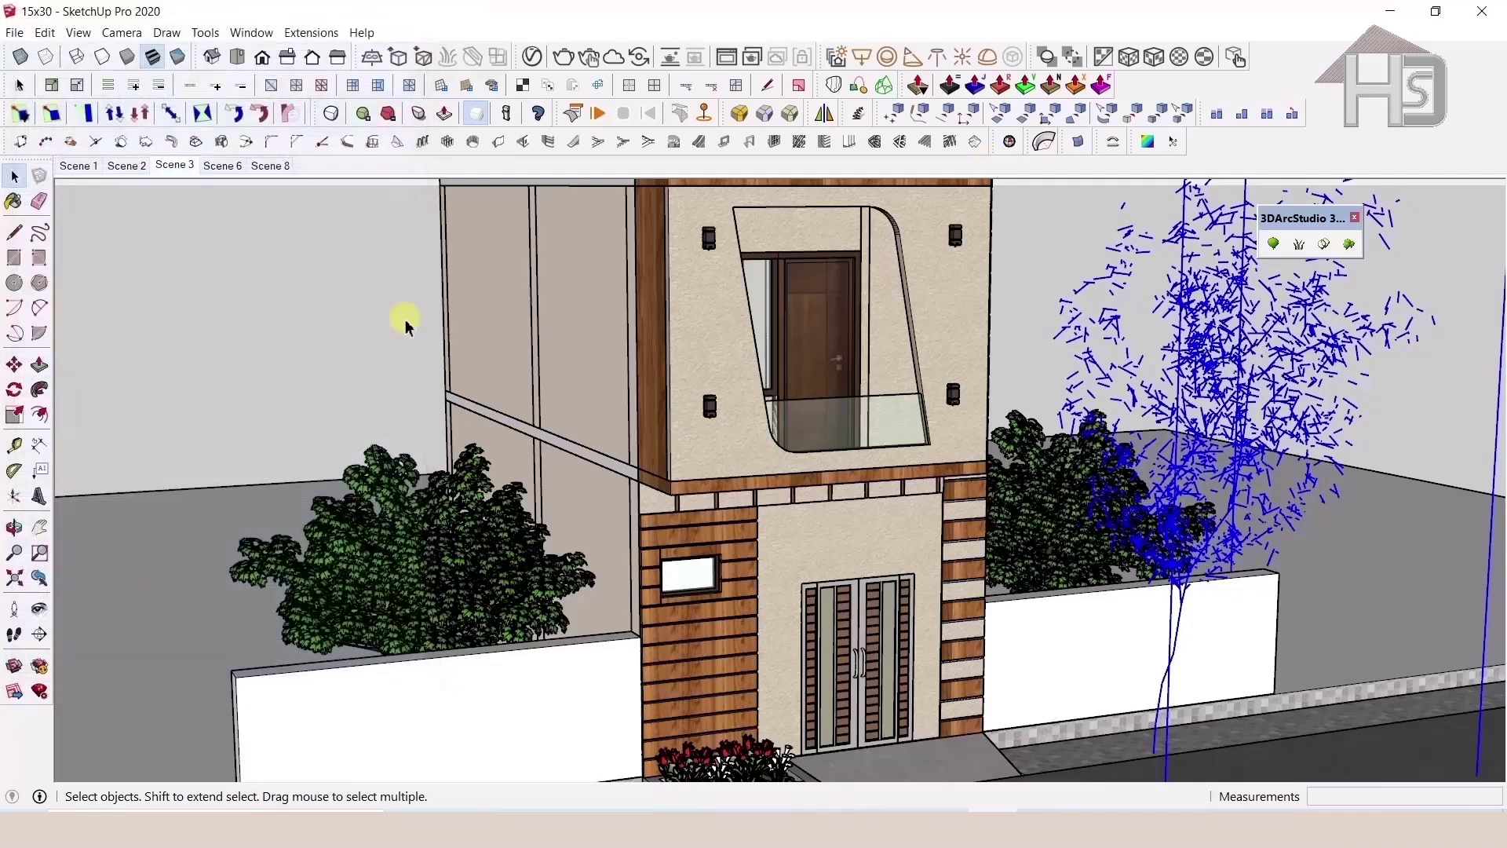
# Deselect the proxy tree and zoom in on the pavement beside the flower bed
pyautogui.click(408, 420)
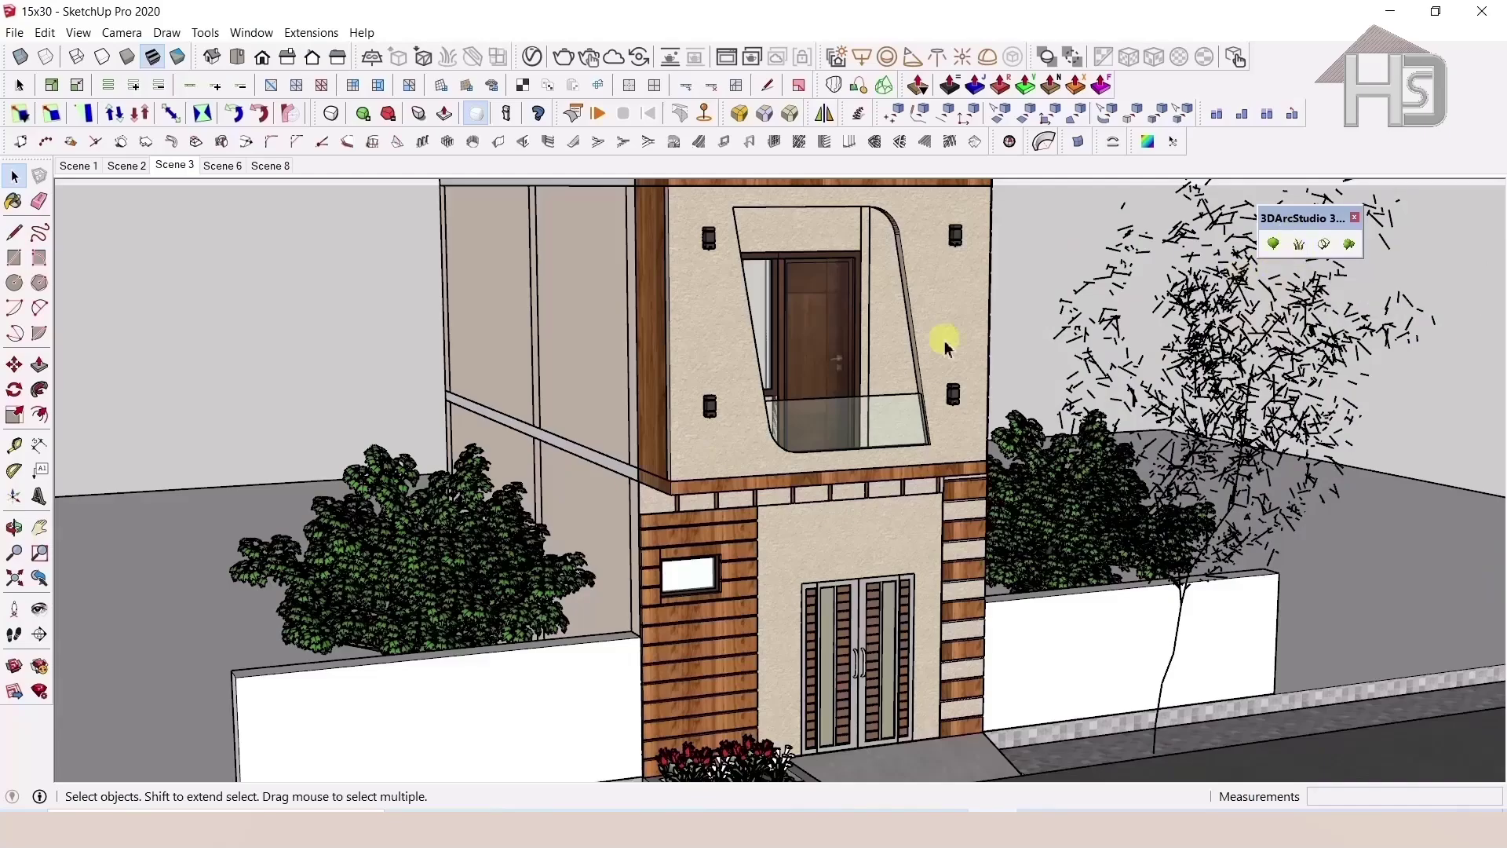
pyautogui.scroll(-2, 628, 298)
pyautogui.scroll(-2, 675, 345)
pyautogui.scroll(1, 694, 690)
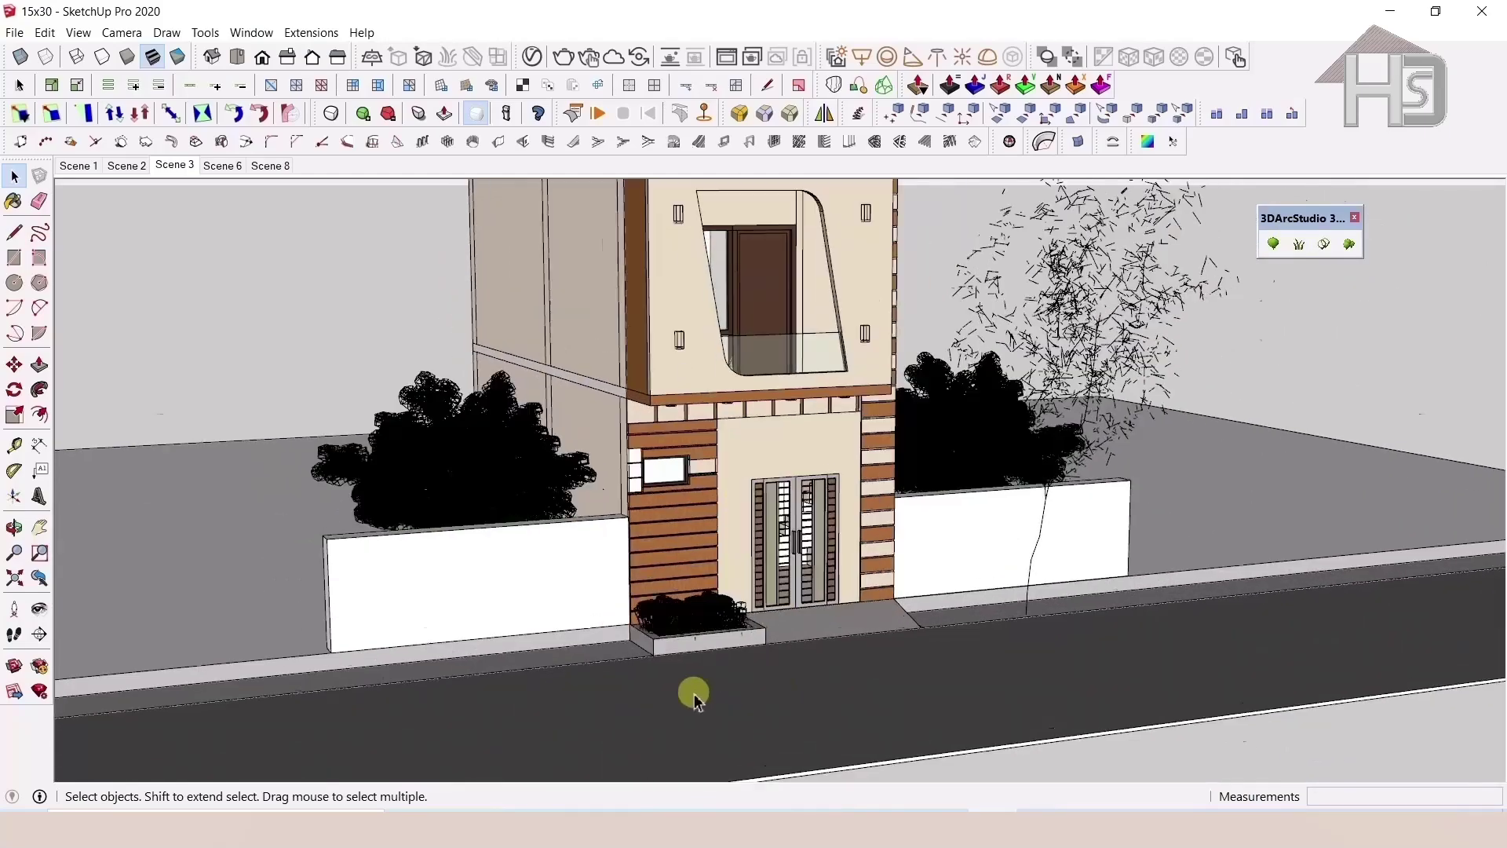
pyautogui.scroll(3, 667, 684)
pyautogui.moveTo(667, 684)
pyautogui.mouseDown(button='middle')
pyautogui.moveTo(605, 359)
pyautogui.moveTo(420, 612)
pyautogui.mouseUp(button='middle')
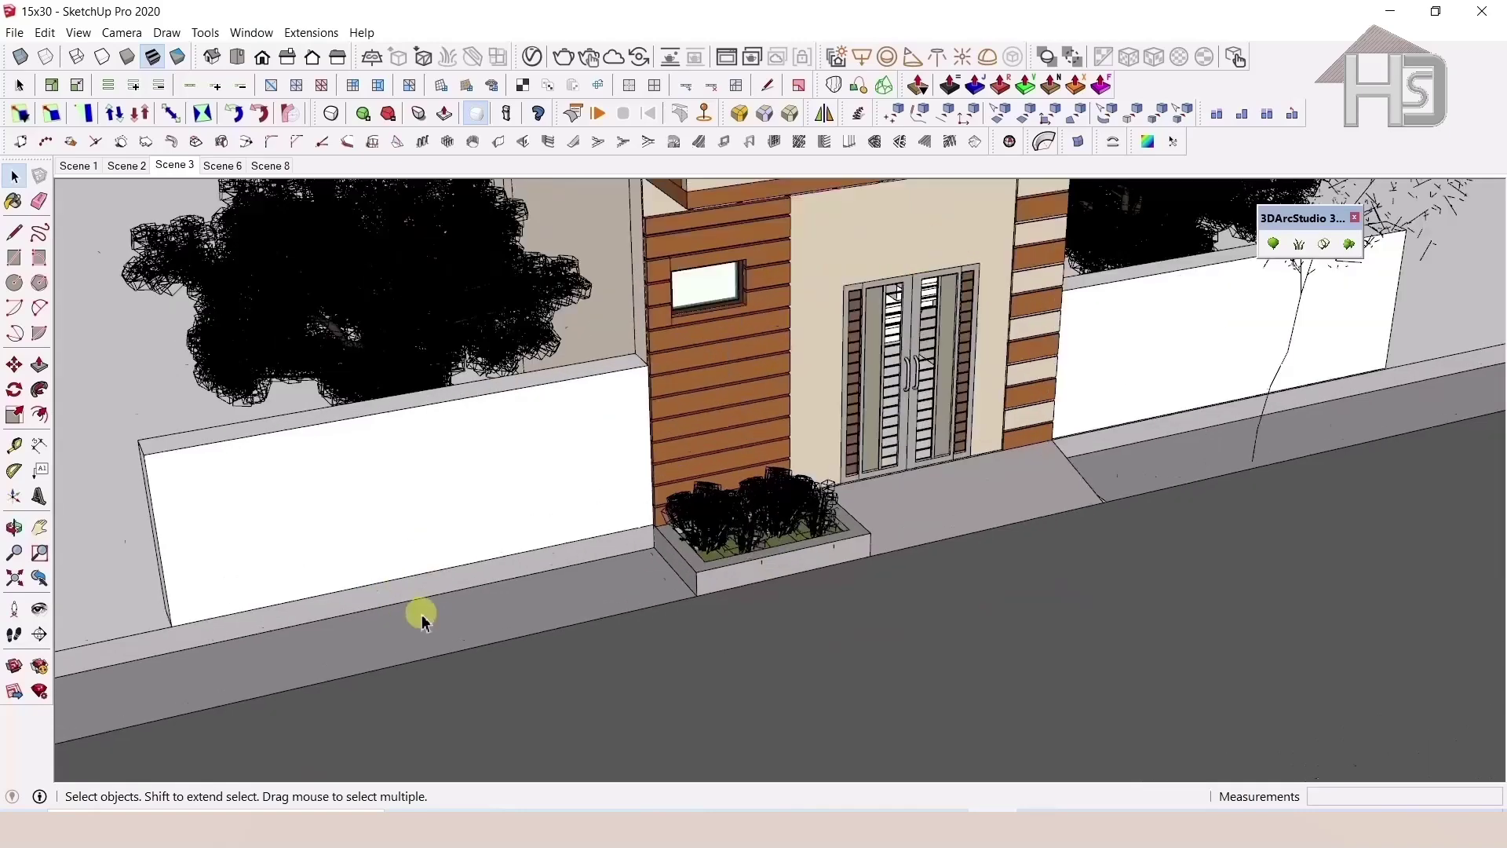
pyautogui.scroll(3, 521, 622)
pyautogui.scroll(2, 733, 463)
pyautogui.moveTo(733, 463); pyautogui.dragTo(738, 588, button='middle')
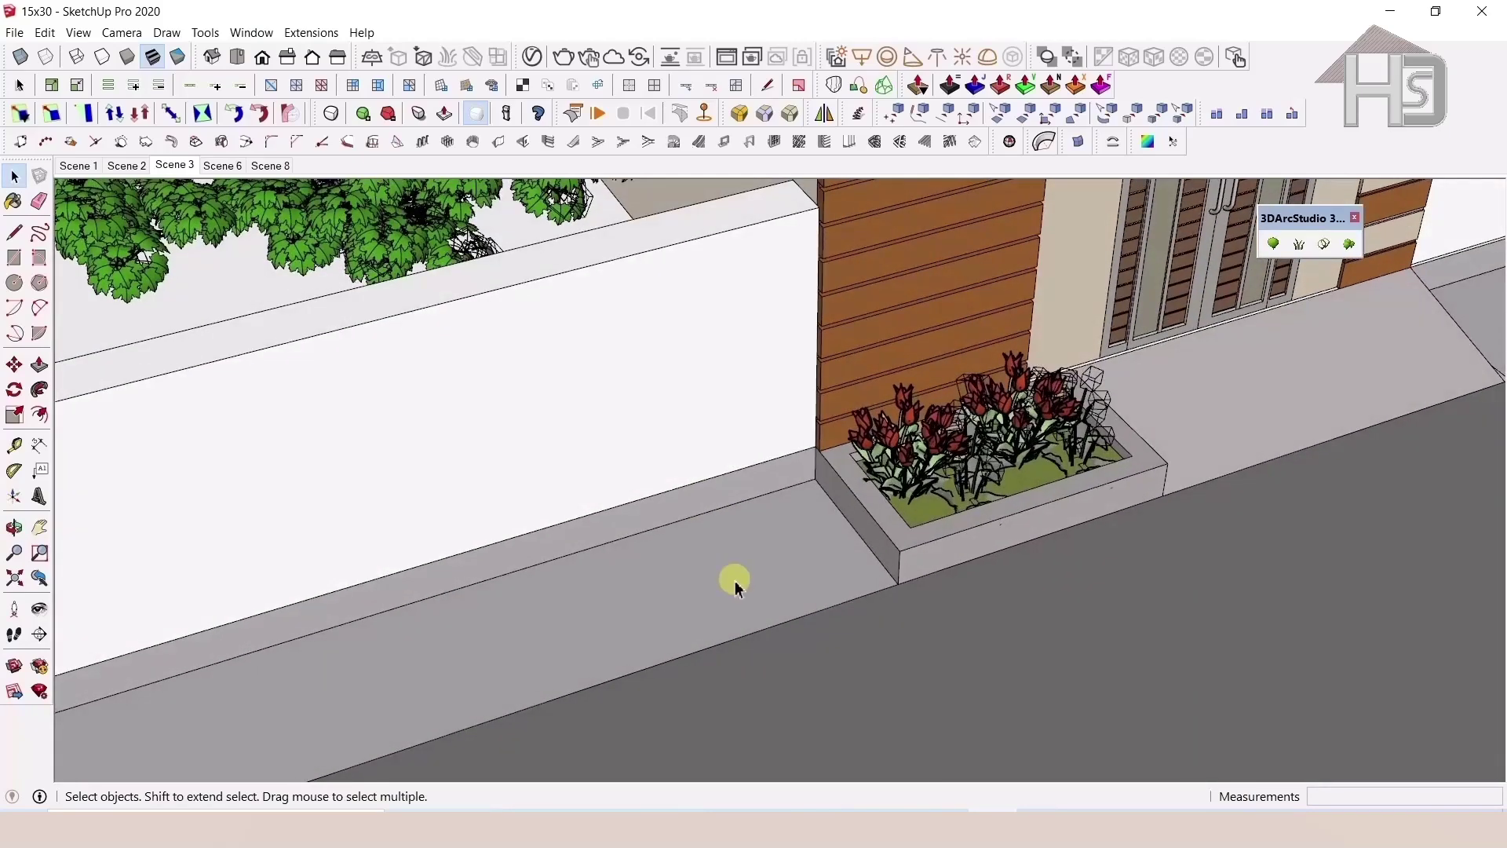
# Draw a circle on the pavement and extrude it into a thin disc
pyautogui.press('c')
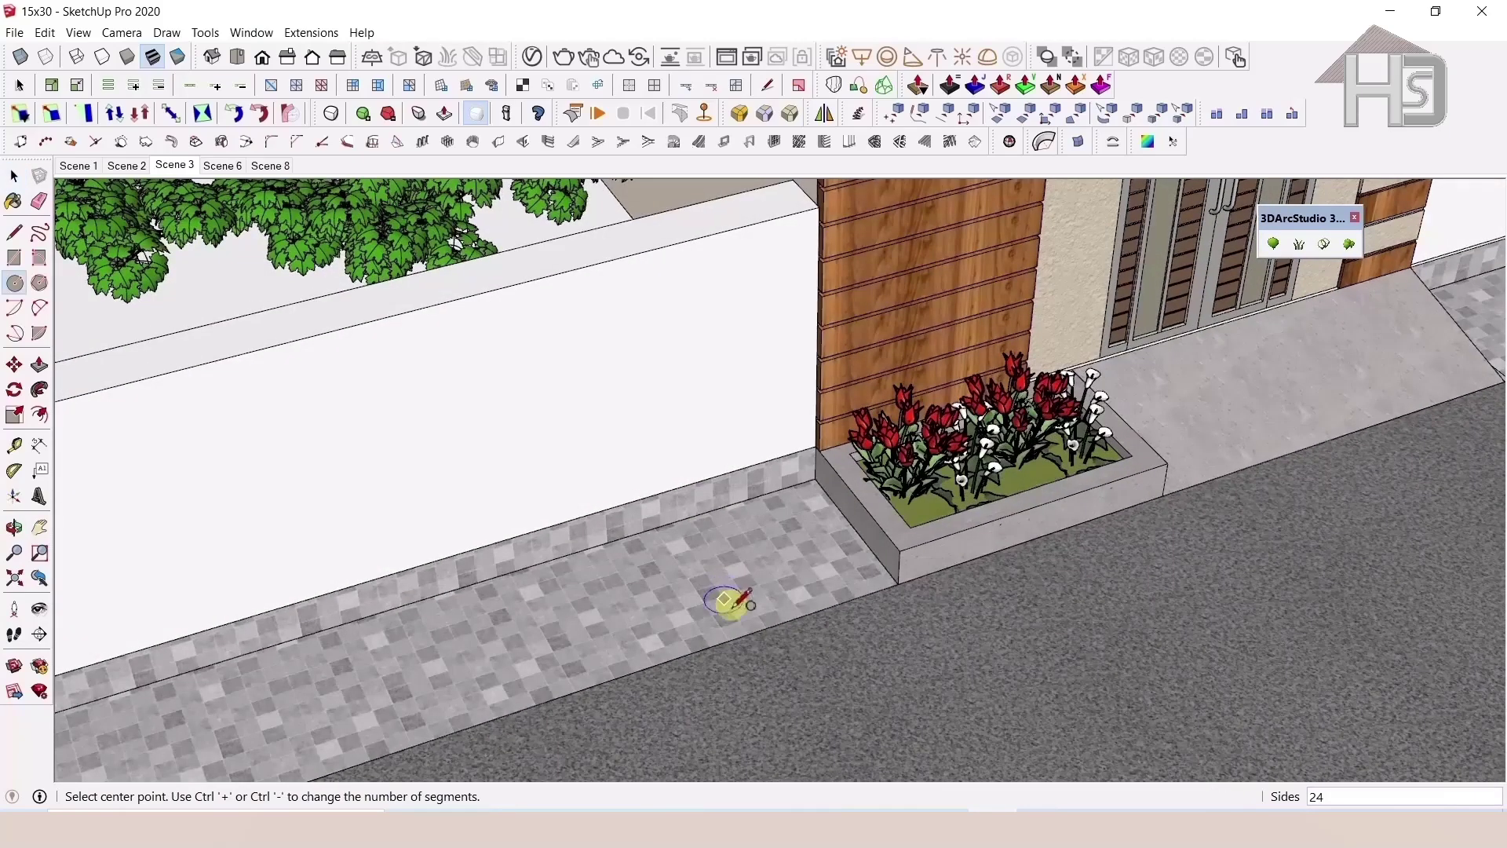
pyautogui.click(740, 602)
pyautogui.click(731, 534)
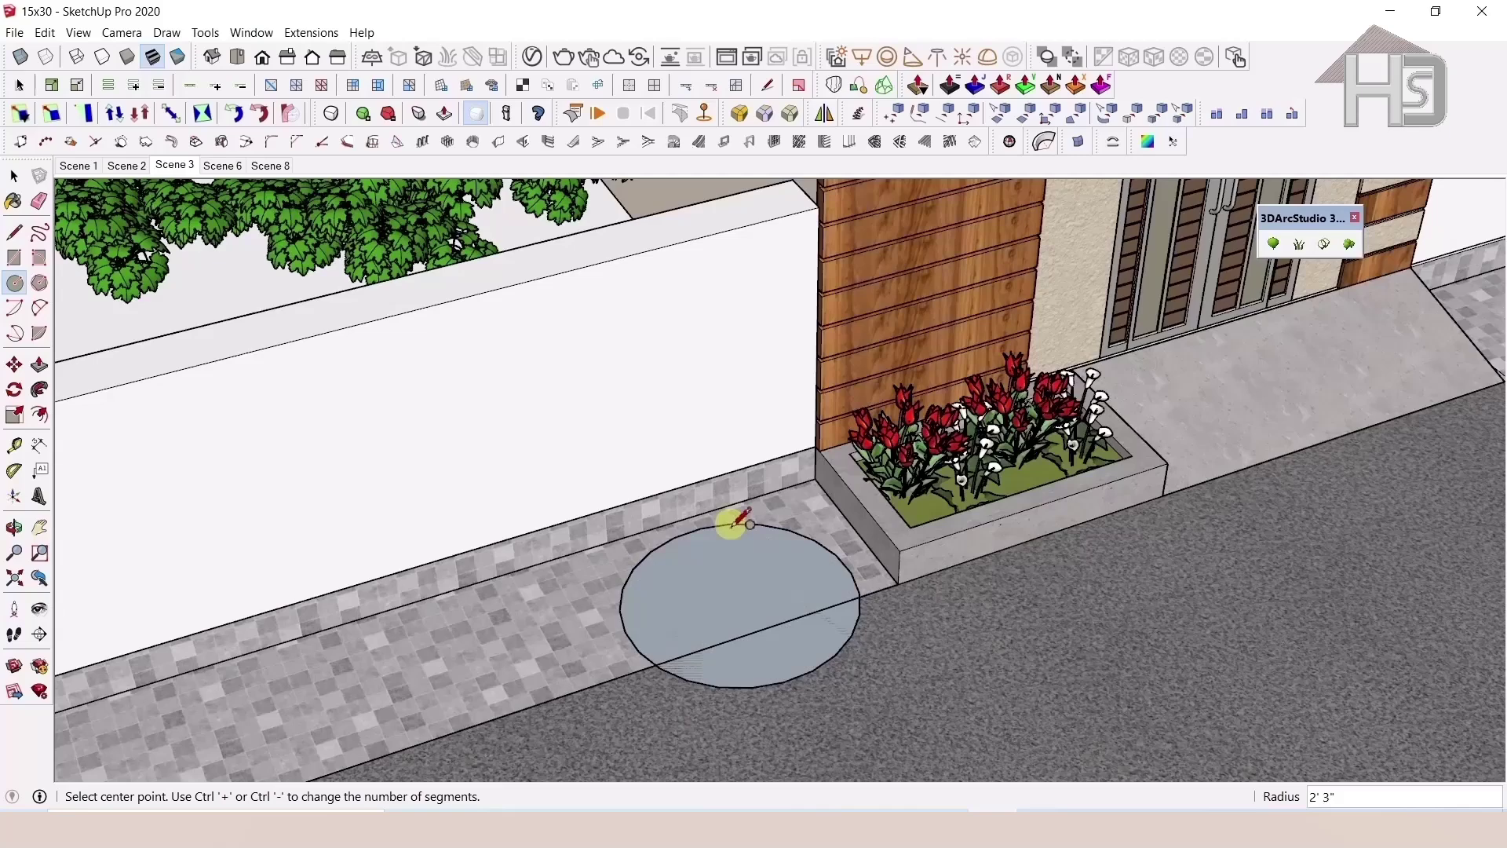
pyautogui.press('p')
pyautogui.click(758, 569)
pyautogui.click(760, 563)
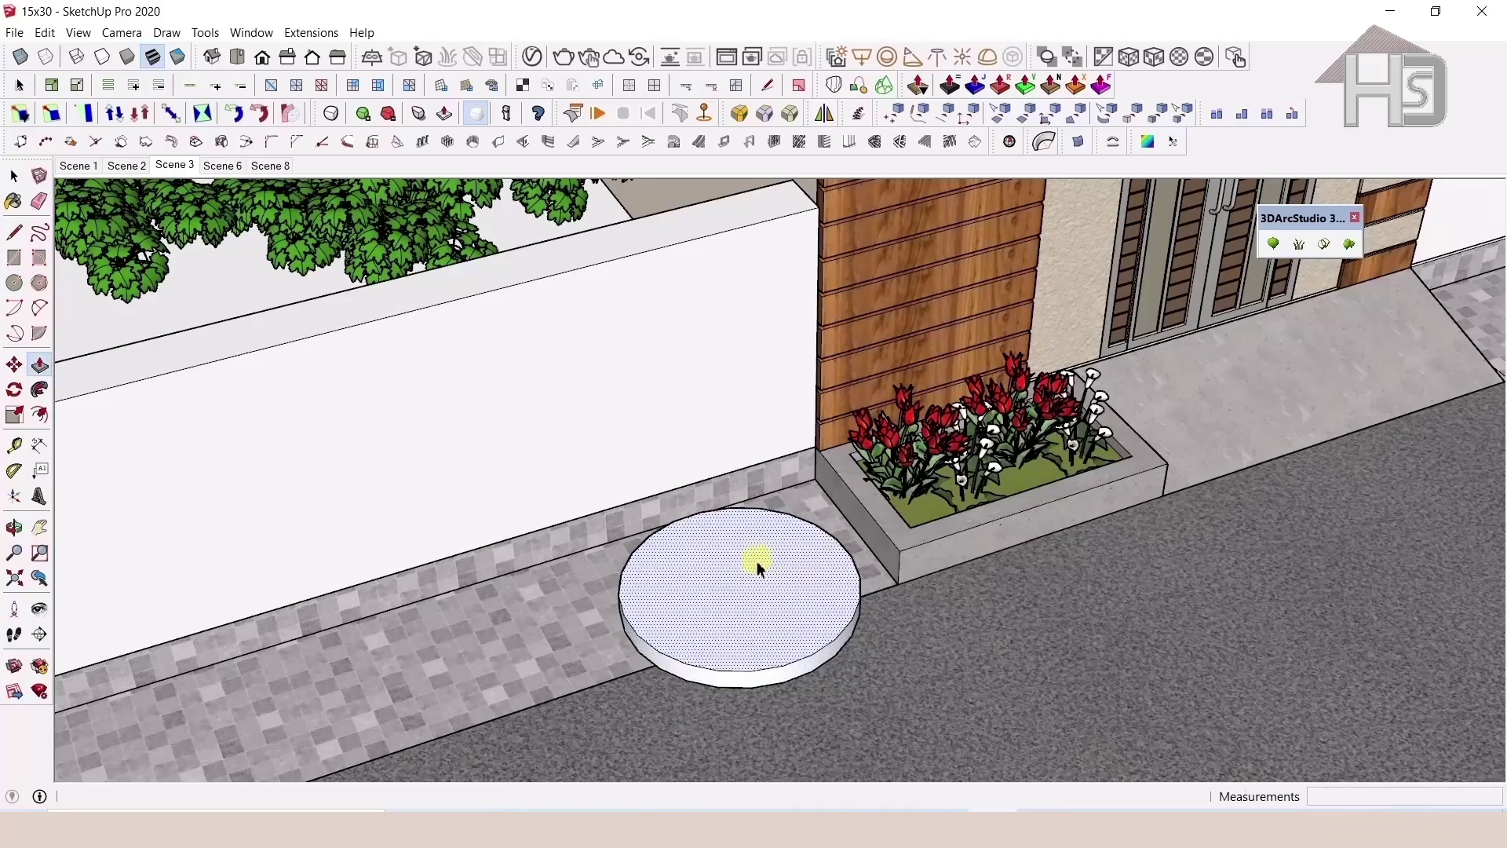
pyautogui.press('space')
# Offset the disc's top edge 3" inward to form a rim
pyautogui.scroll(2, 641, 587)
pyautogui.click(683, 584)
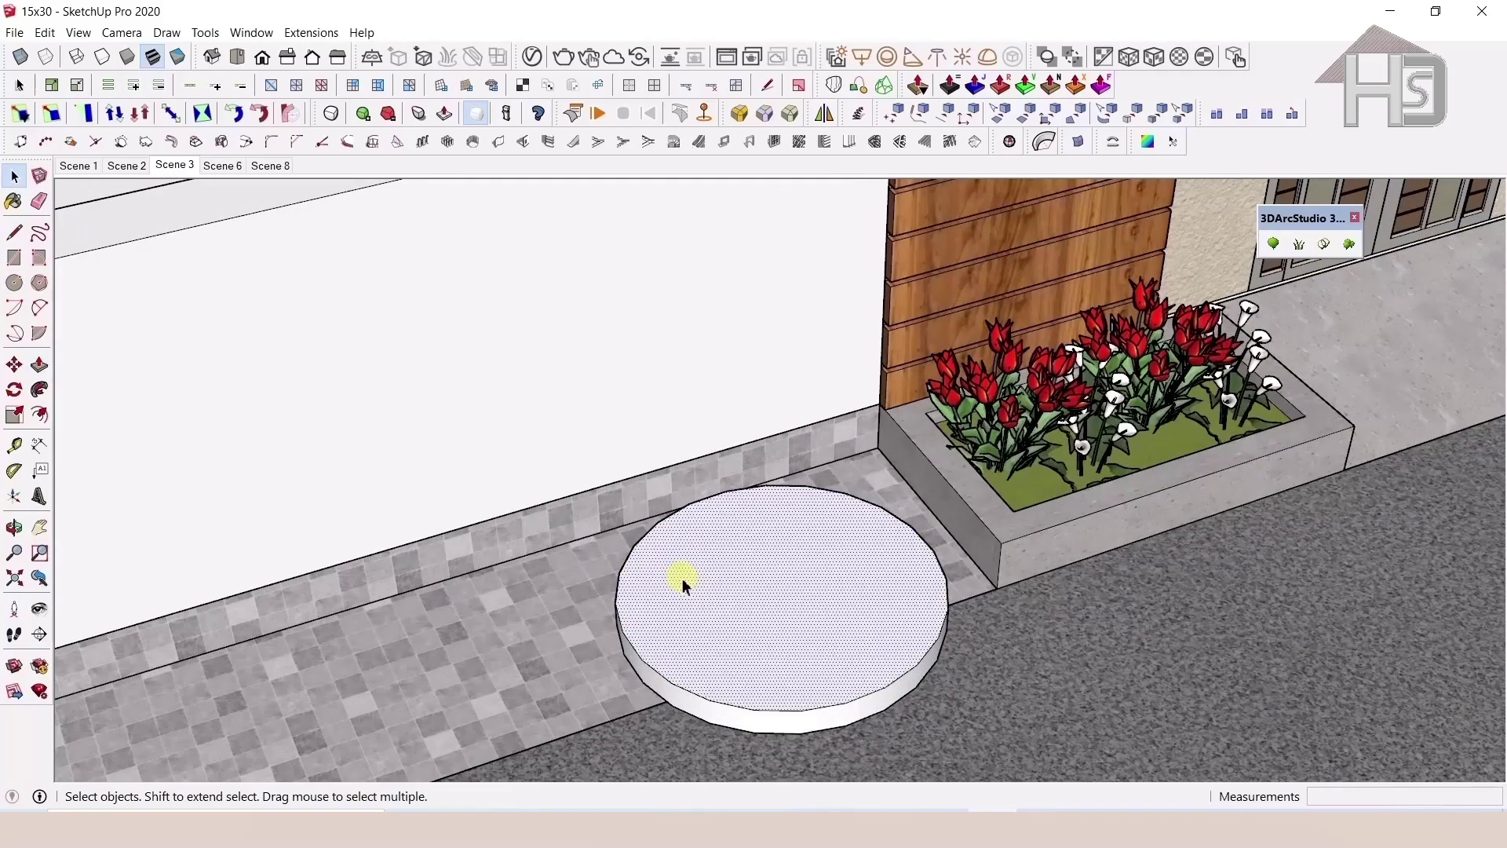
pyautogui.press('f')
pyautogui.click(654, 553)
pyautogui.click(659, 549)
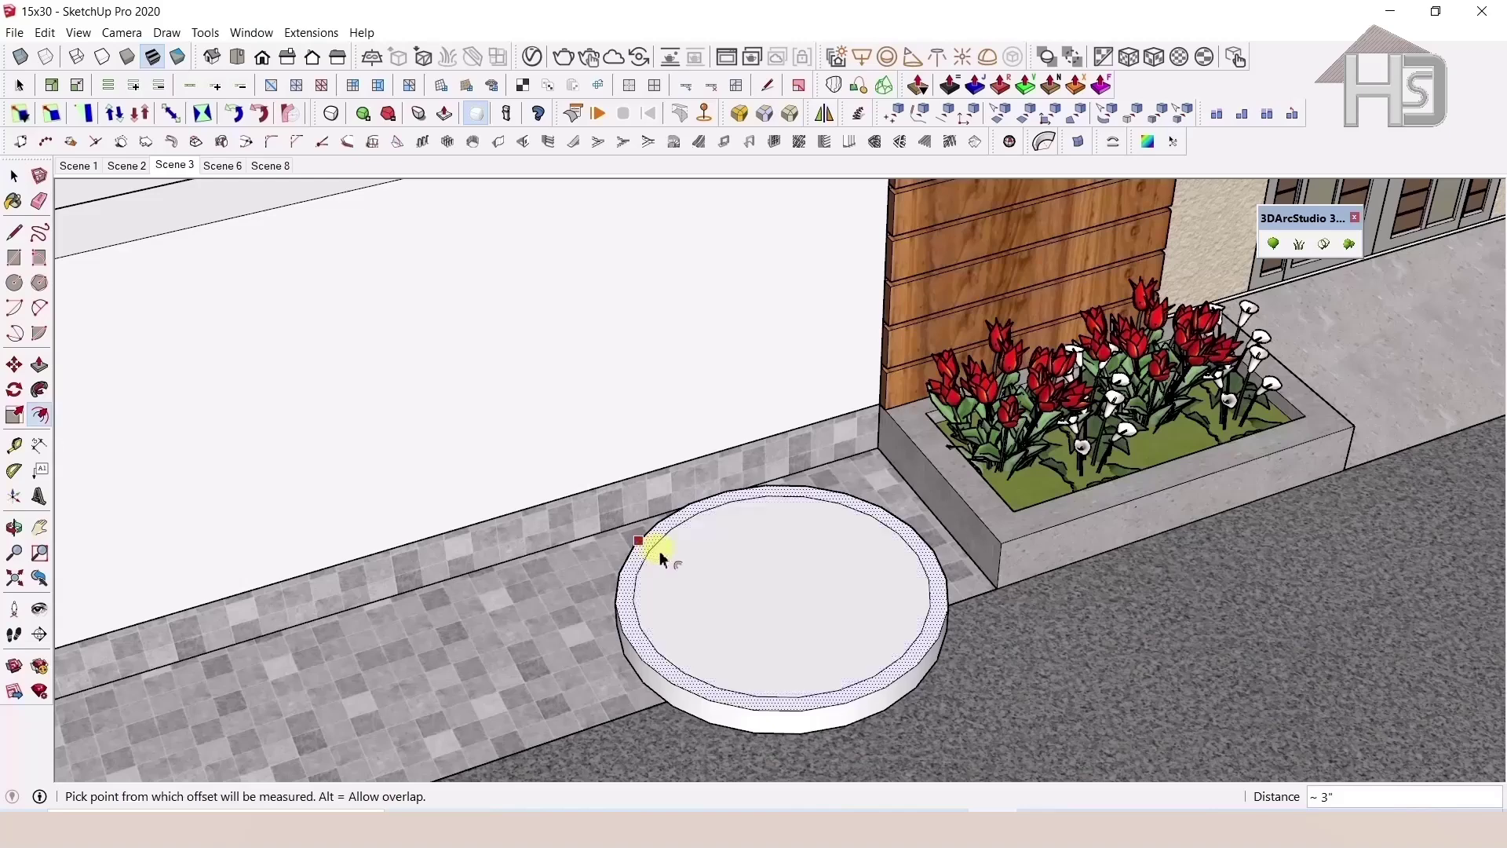
pyautogui.press('space')
pyautogui.press('p')
# Sink the inner circle 5" to recess the planter's centre
pyautogui.click(700, 582)
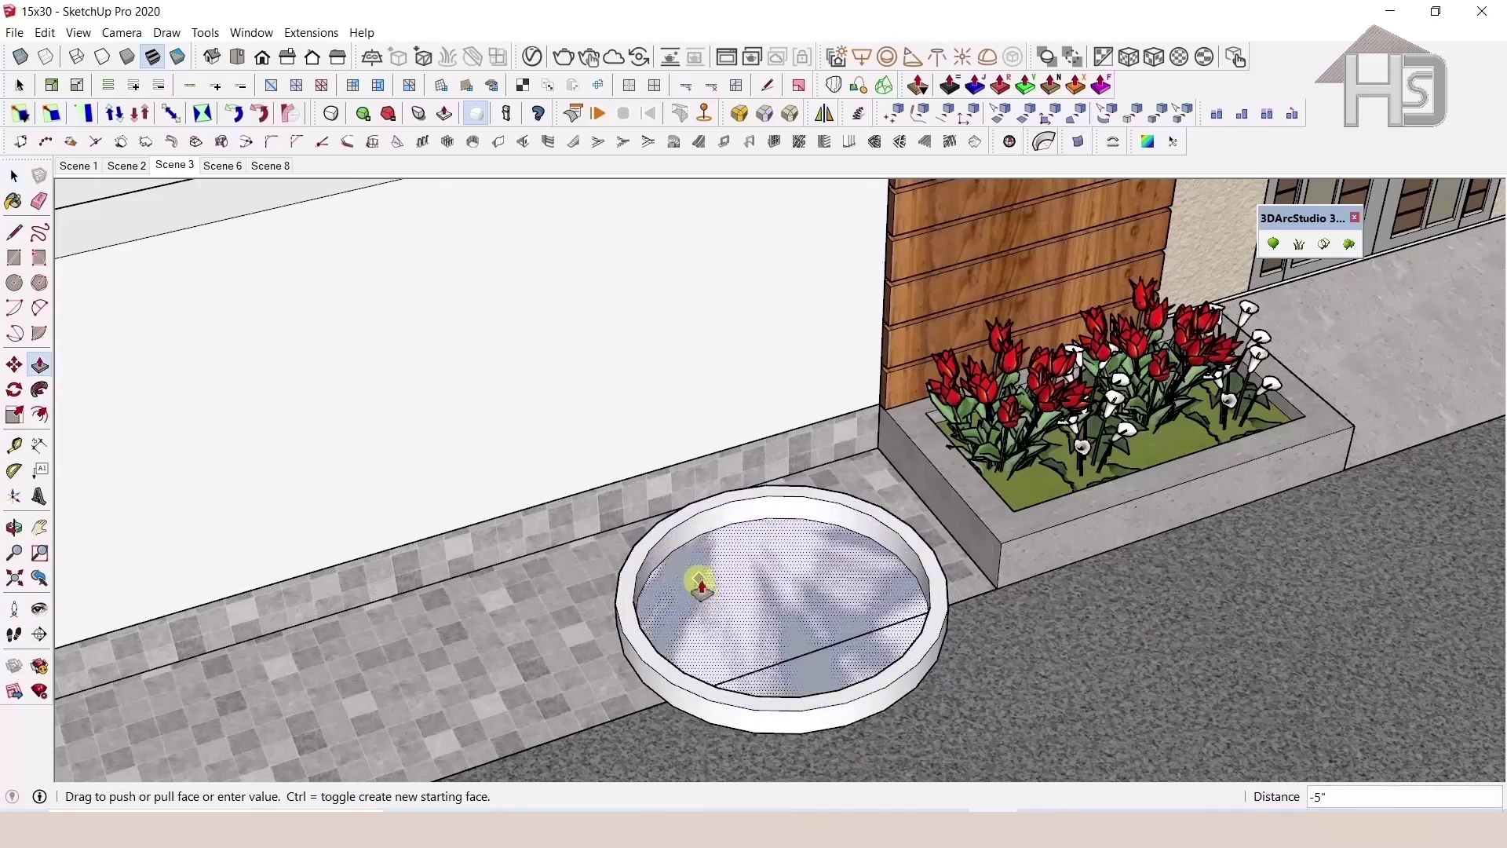
pyautogui.click(694, 587)
pyautogui.press('space')
pyautogui.scroll(-3, 735, 585)
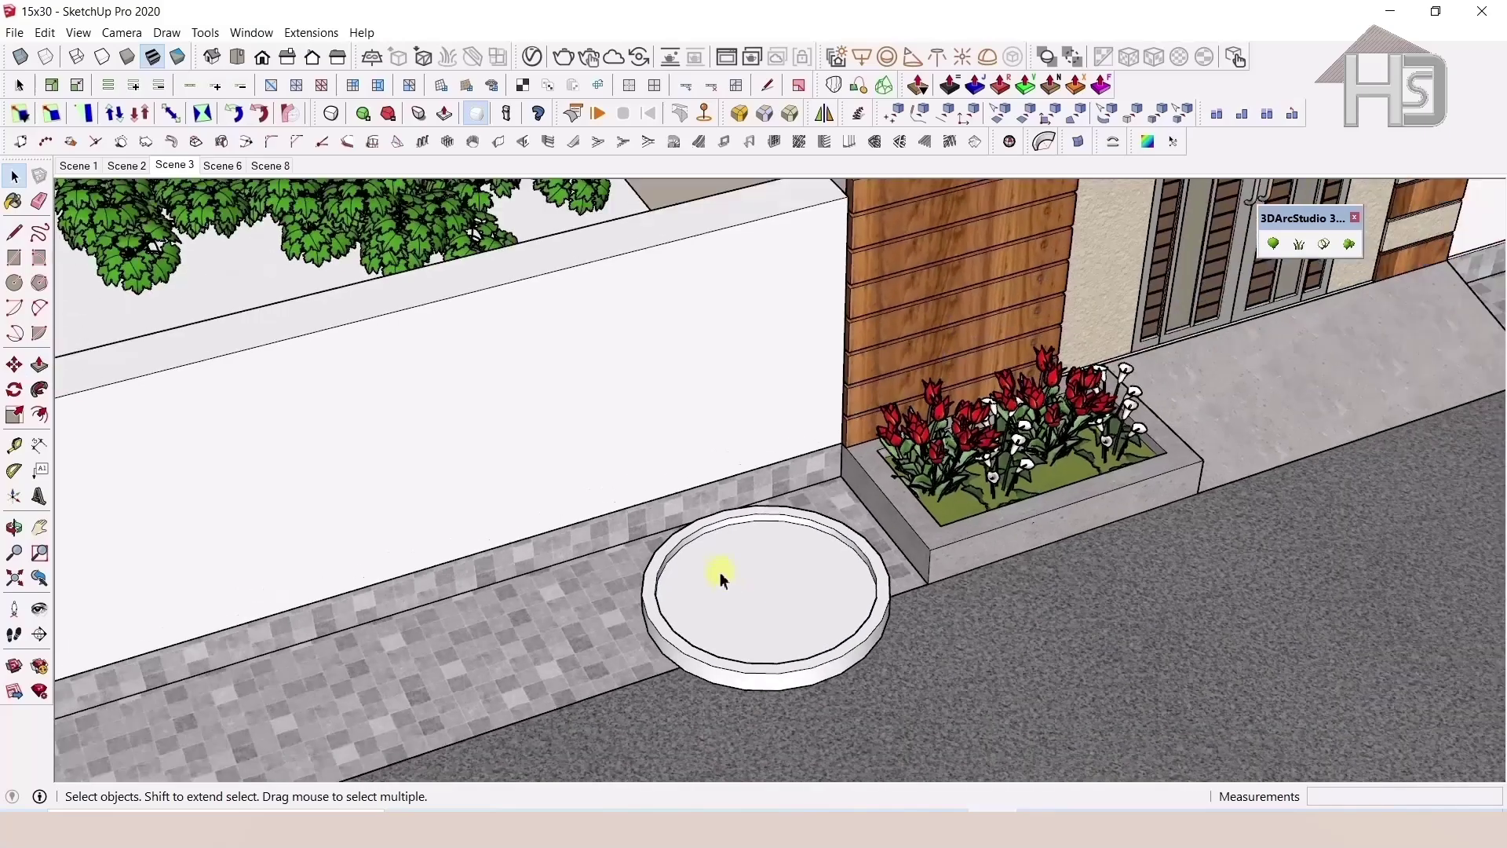
pyautogui.moveTo(926, 633)
pyautogui.mouseDown(button='middle')
pyautogui.moveTo(777, 633)
pyautogui.moveTo(591, 559)
pyautogui.mouseUp(button='middle')
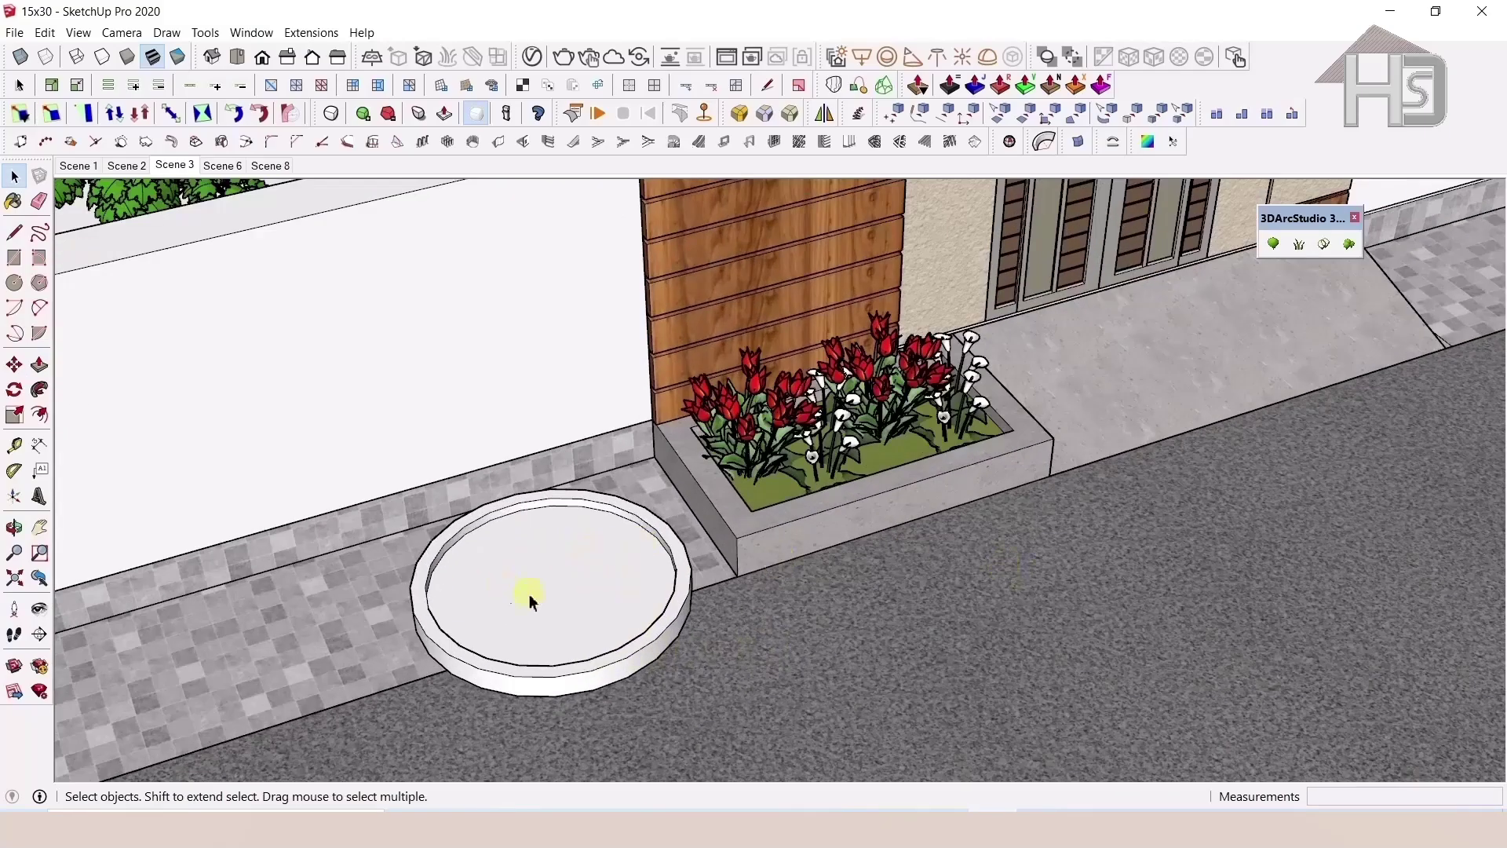
pyautogui.moveTo(529, 601); pyautogui.dragTo(377, 615, button='middle')
pyautogui.moveTo(572, 599); pyautogui.dragTo(952, 573, button='middle')
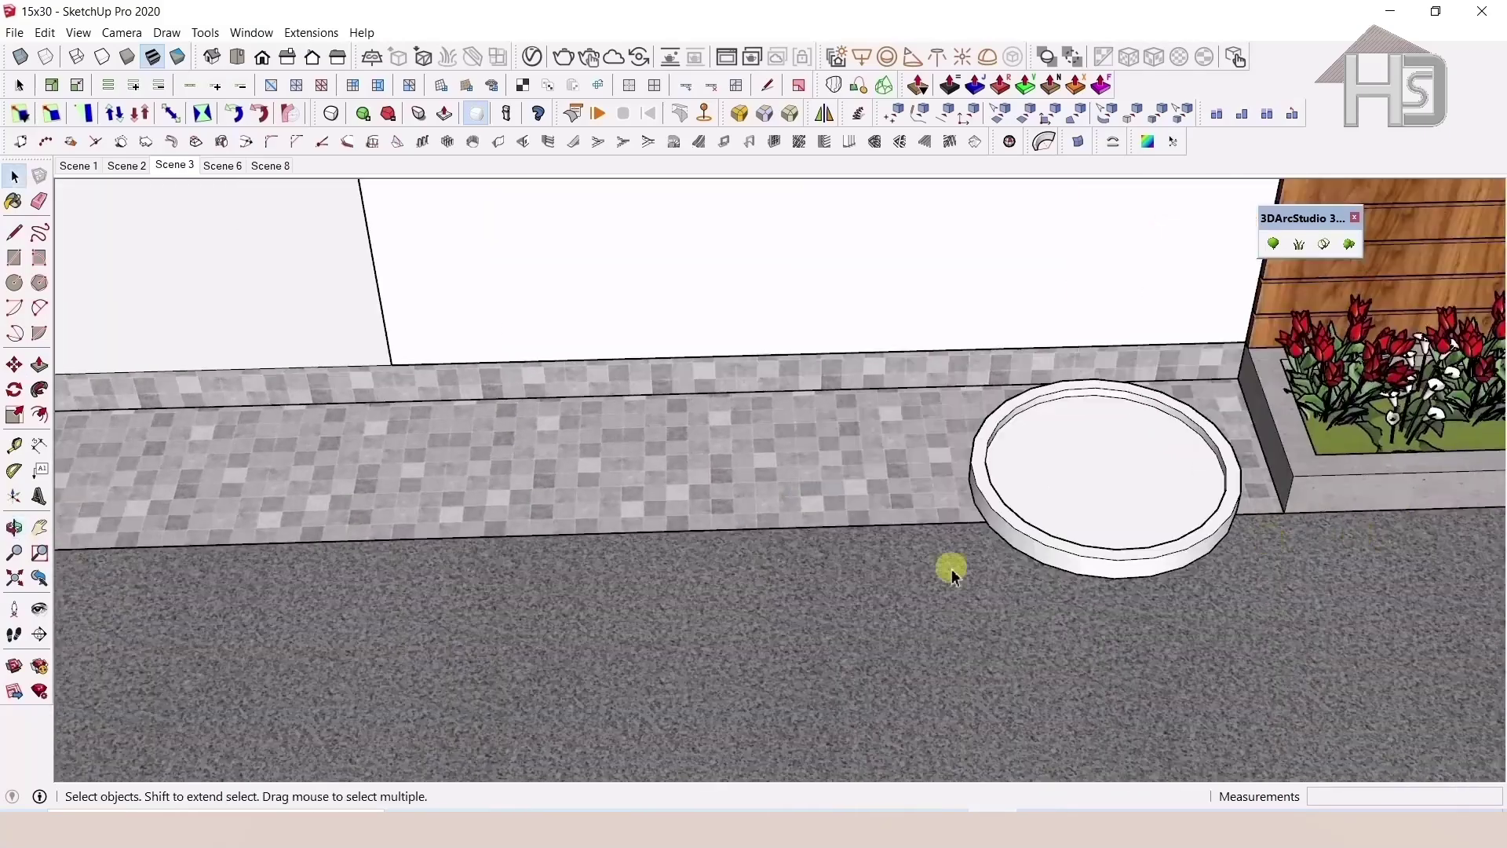
# Draw a rectangle at the road edge and raise it 5" into a slab
pyautogui.press('r')
pyautogui.click(822, 452)
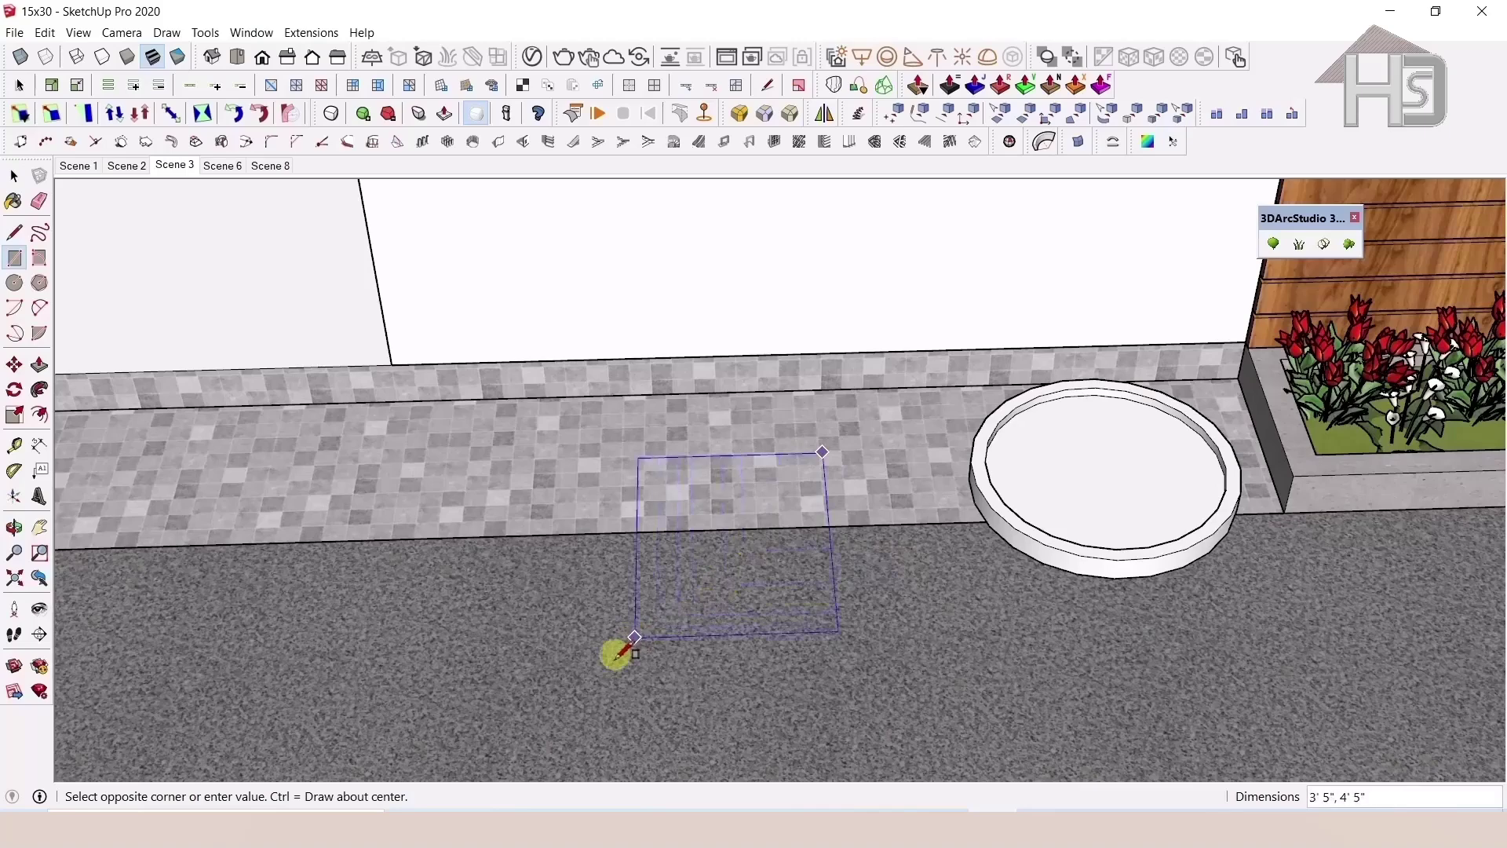
pyautogui.click(488, 625)
pyautogui.press('p')
pyautogui.click(736, 596)
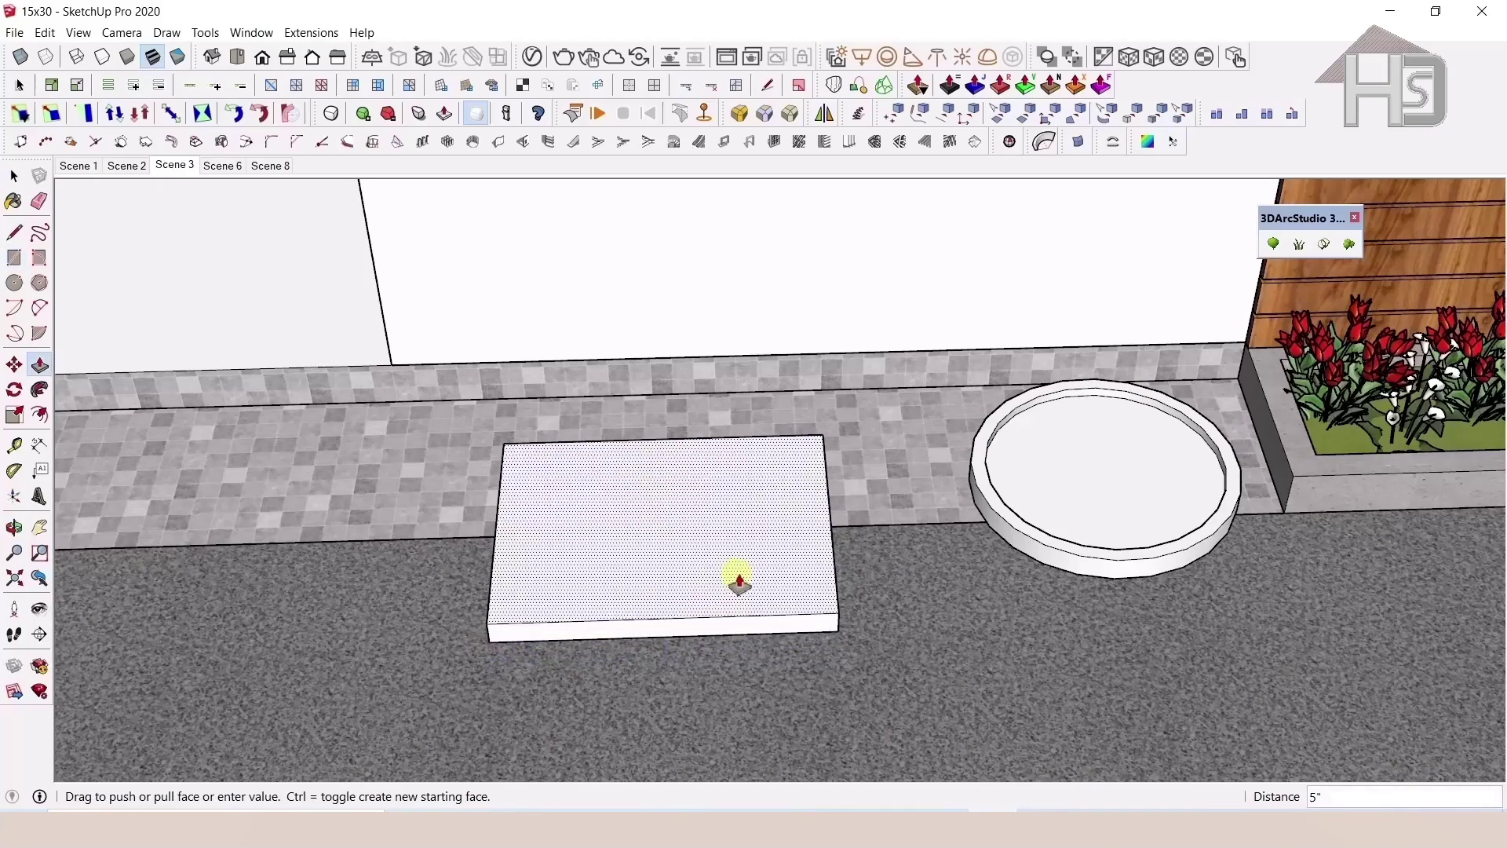
pyautogui.press('space')
# Select the round planter's sunken centre face
pyautogui.moveTo(754, 549)
pyautogui.mouseDown(button='middle')
pyautogui.moveTo(602, 578)
pyautogui.moveTo(1015, 509)
pyautogui.mouseUp(button='middle')
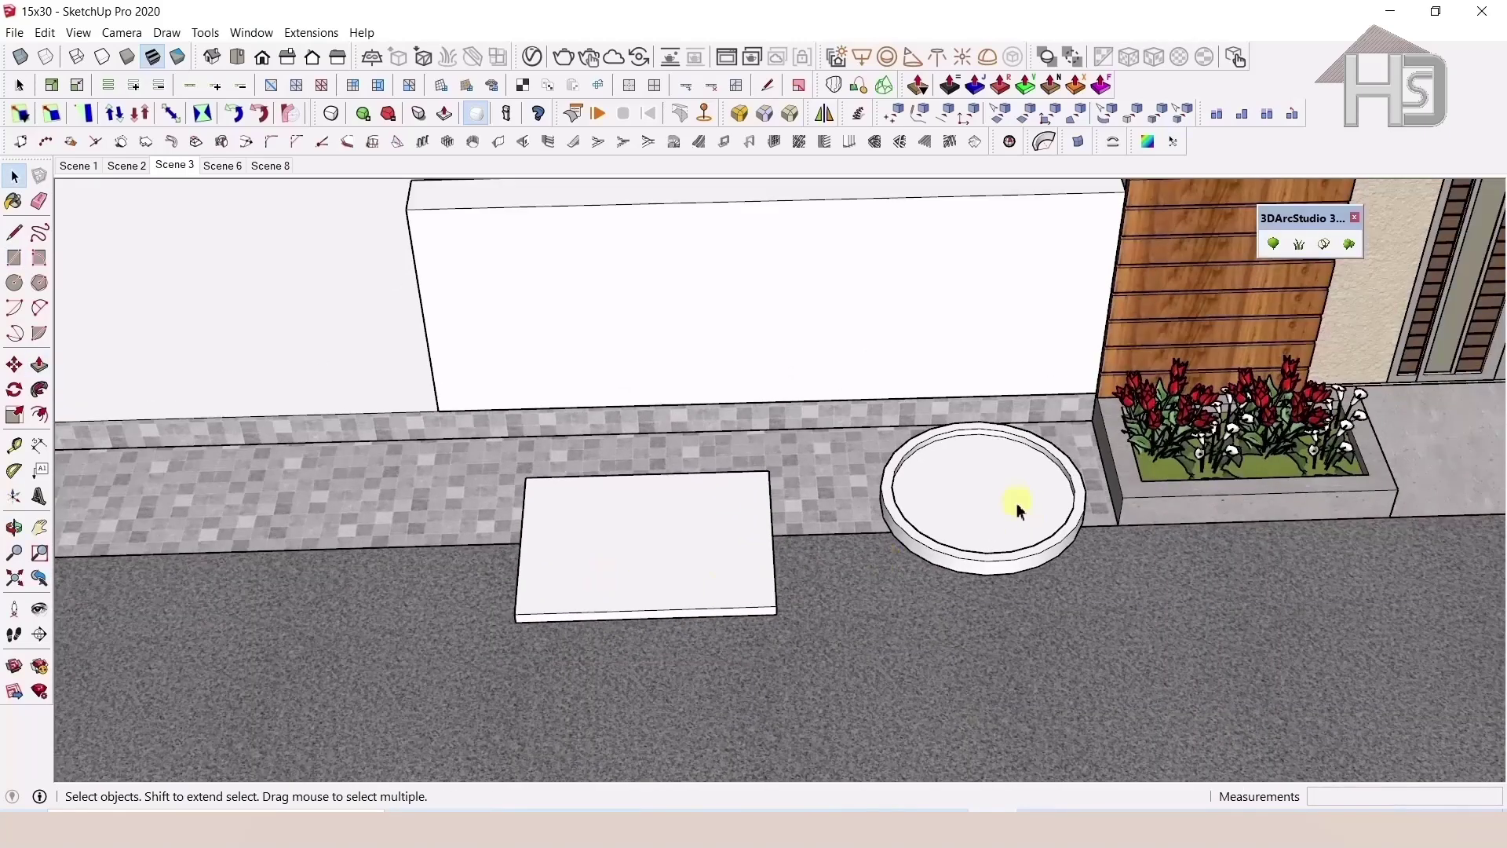
pyautogui.click(1011, 504)
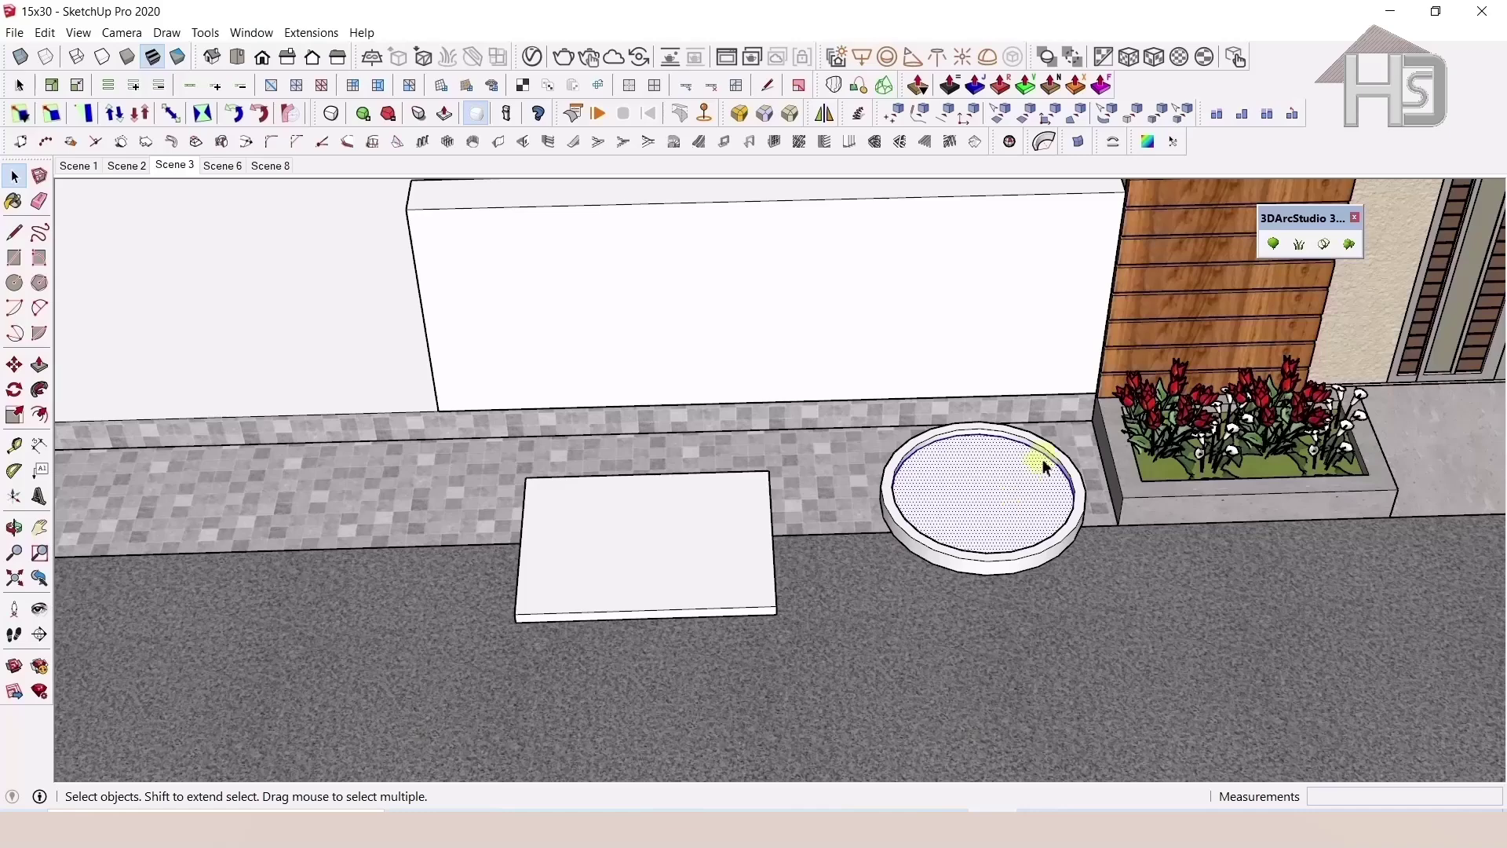
pyautogui.moveTo(1006, 521)
pyautogui.mouseDown(button='middle')
pyautogui.moveTo(958, 512)
pyautogui.moveTo(864, 529)
pyautogui.mouseUp(button='middle')
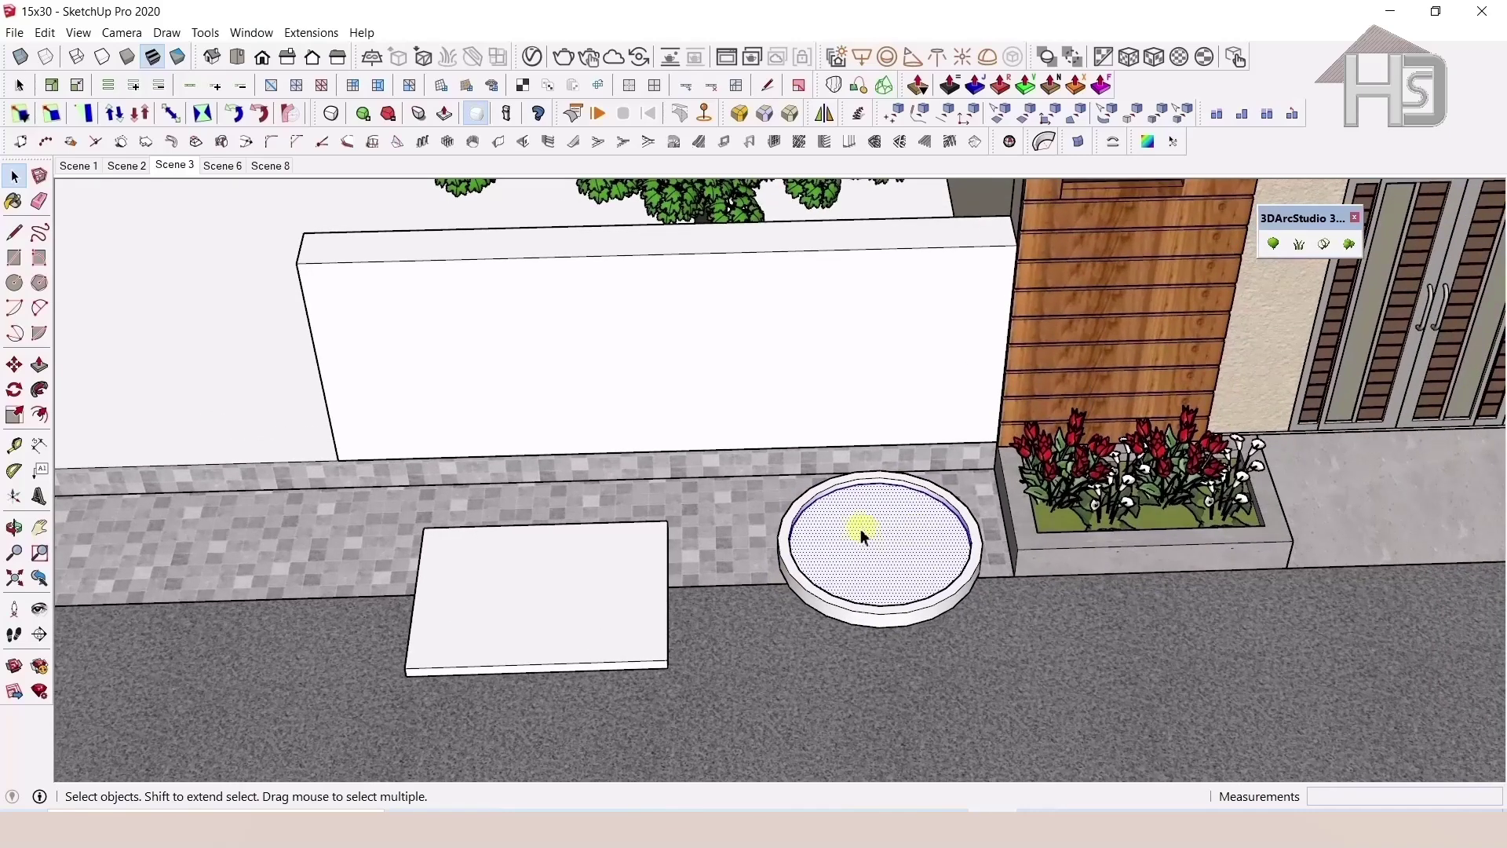
# Scatter grass04 Generic Grass 04 instances across the planter's sunken centre
pyautogui.click(1298, 244)
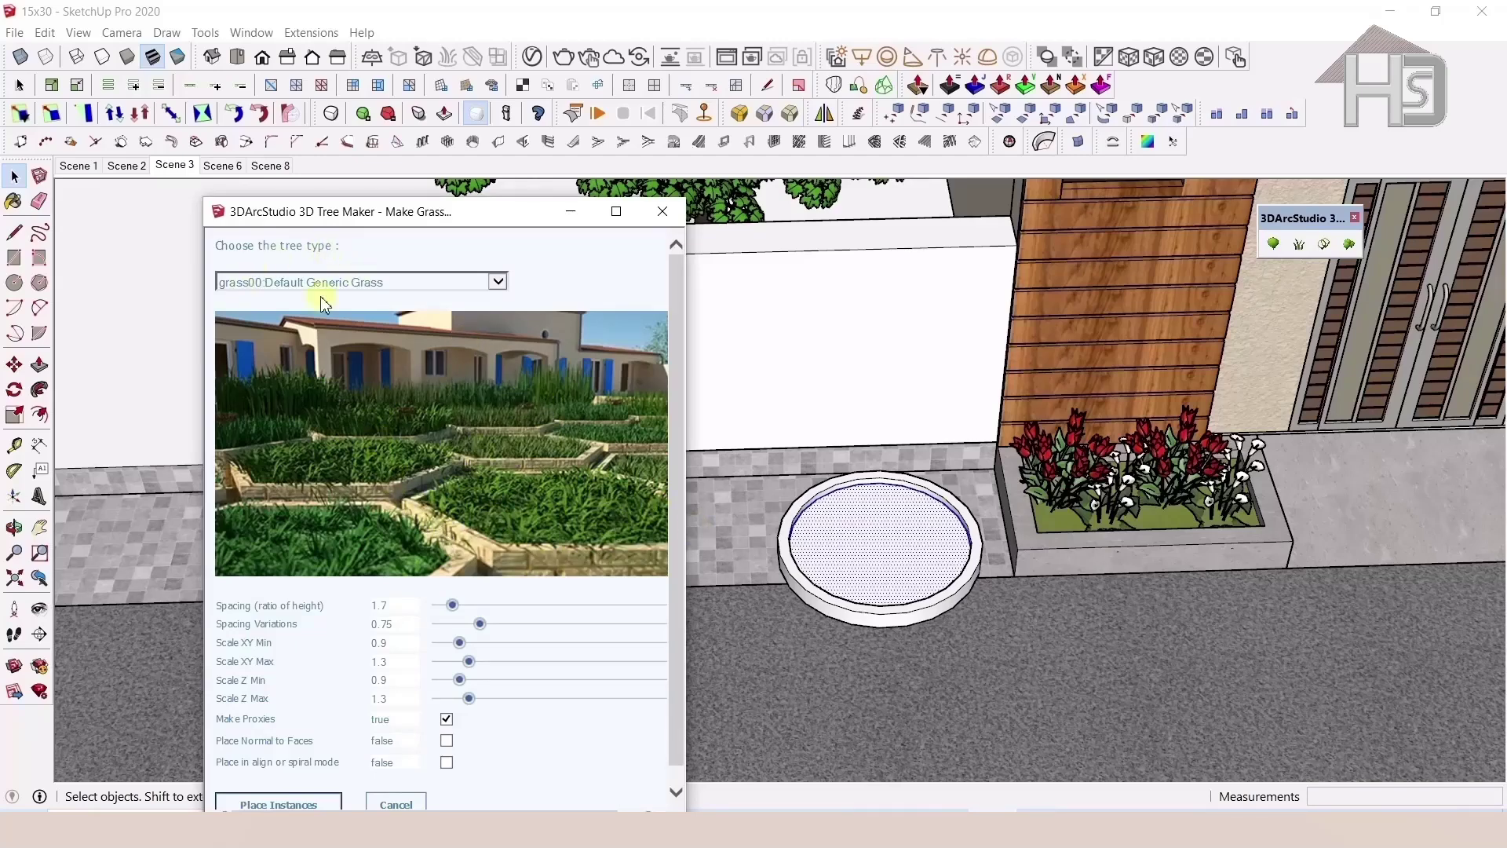
pyautogui.click(498, 282)
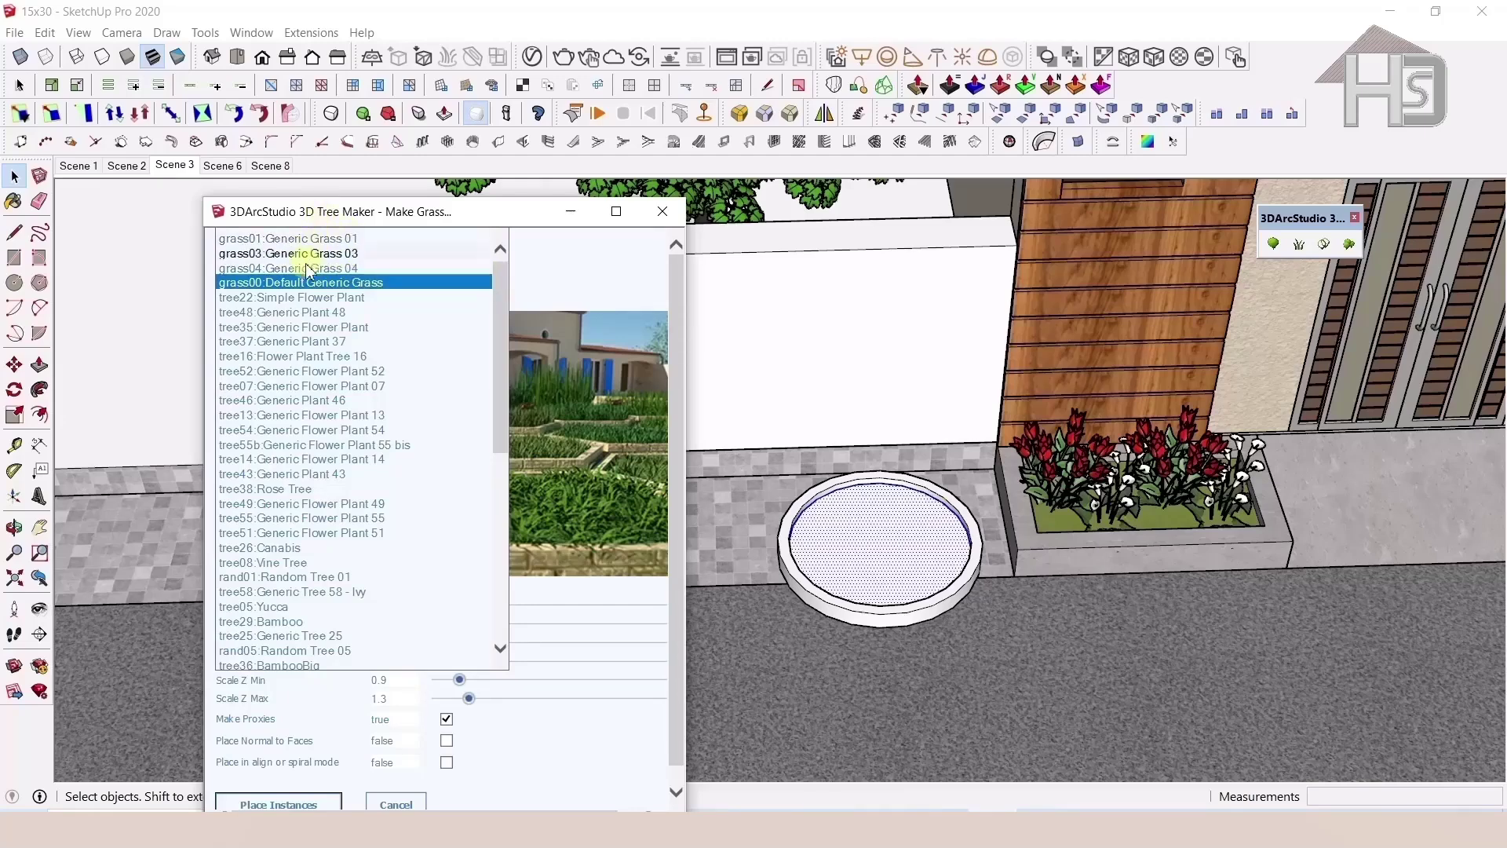
pyautogui.click(314, 327)
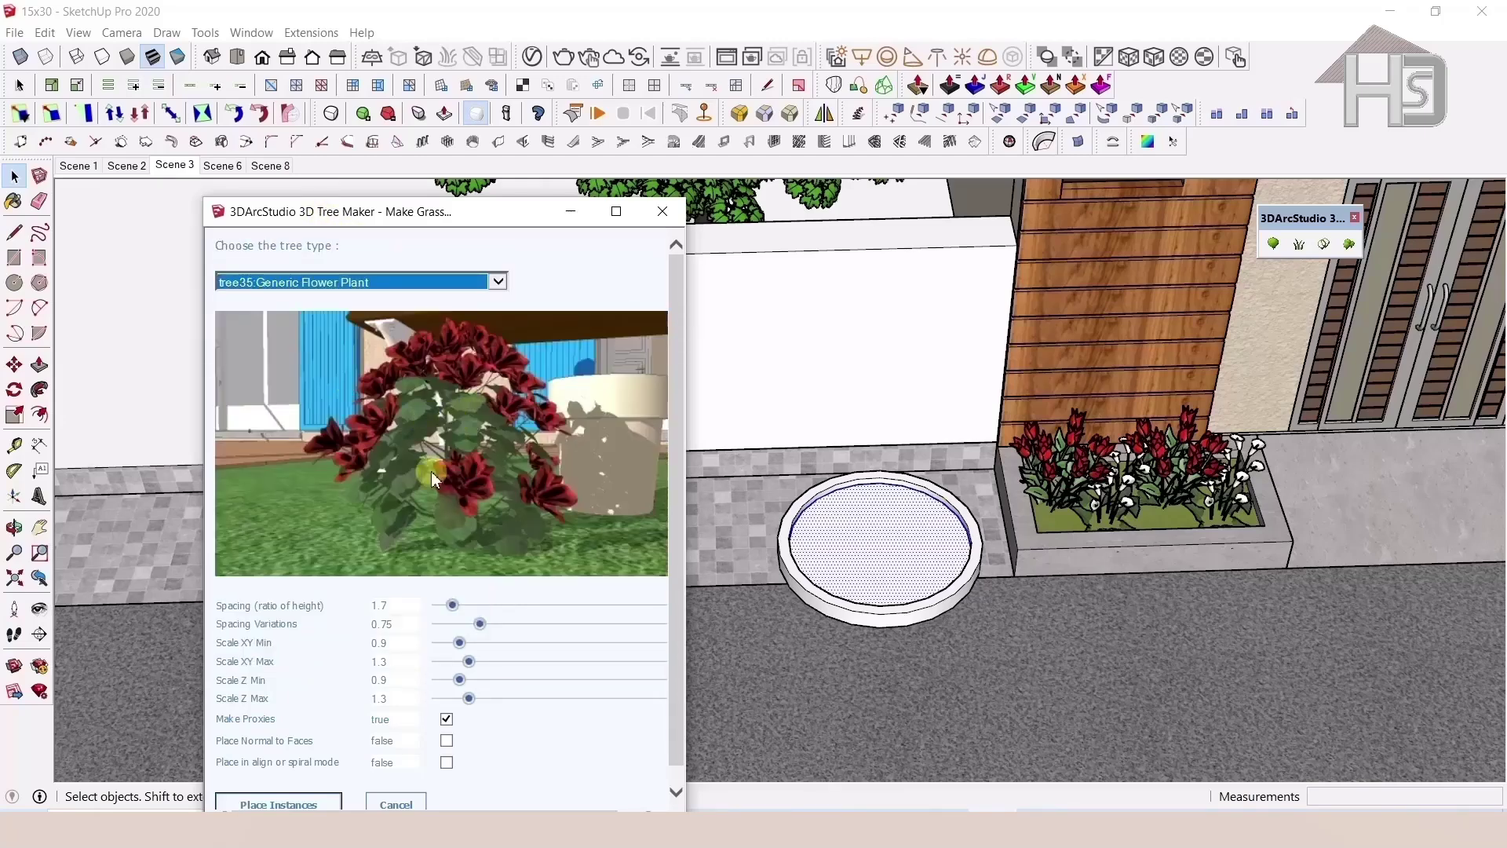
pyautogui.click(348, 283)
pyautogui.click(348, 341)
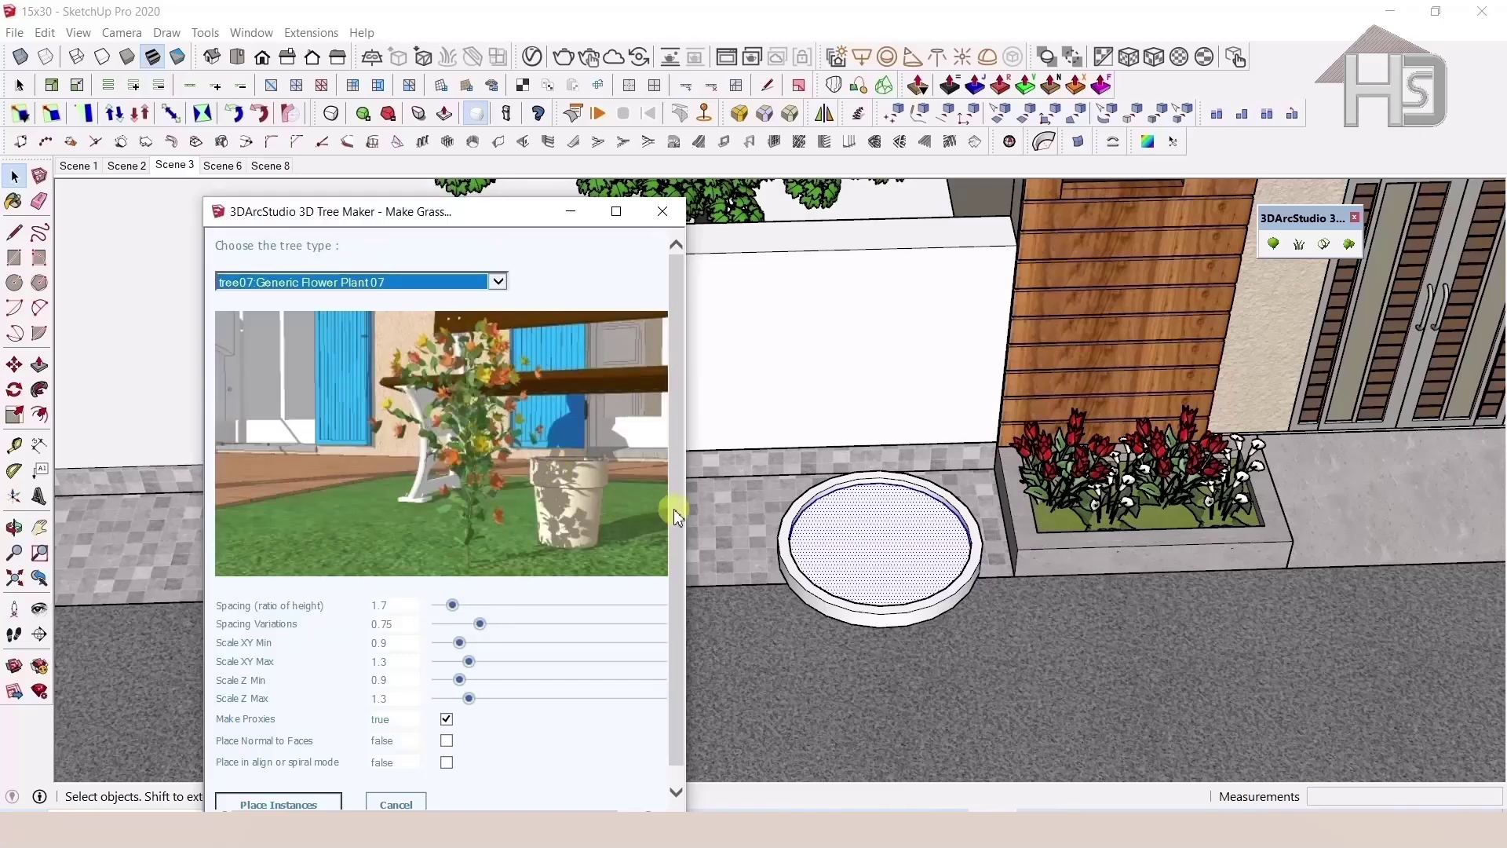
pyautogui.click(437, 295)
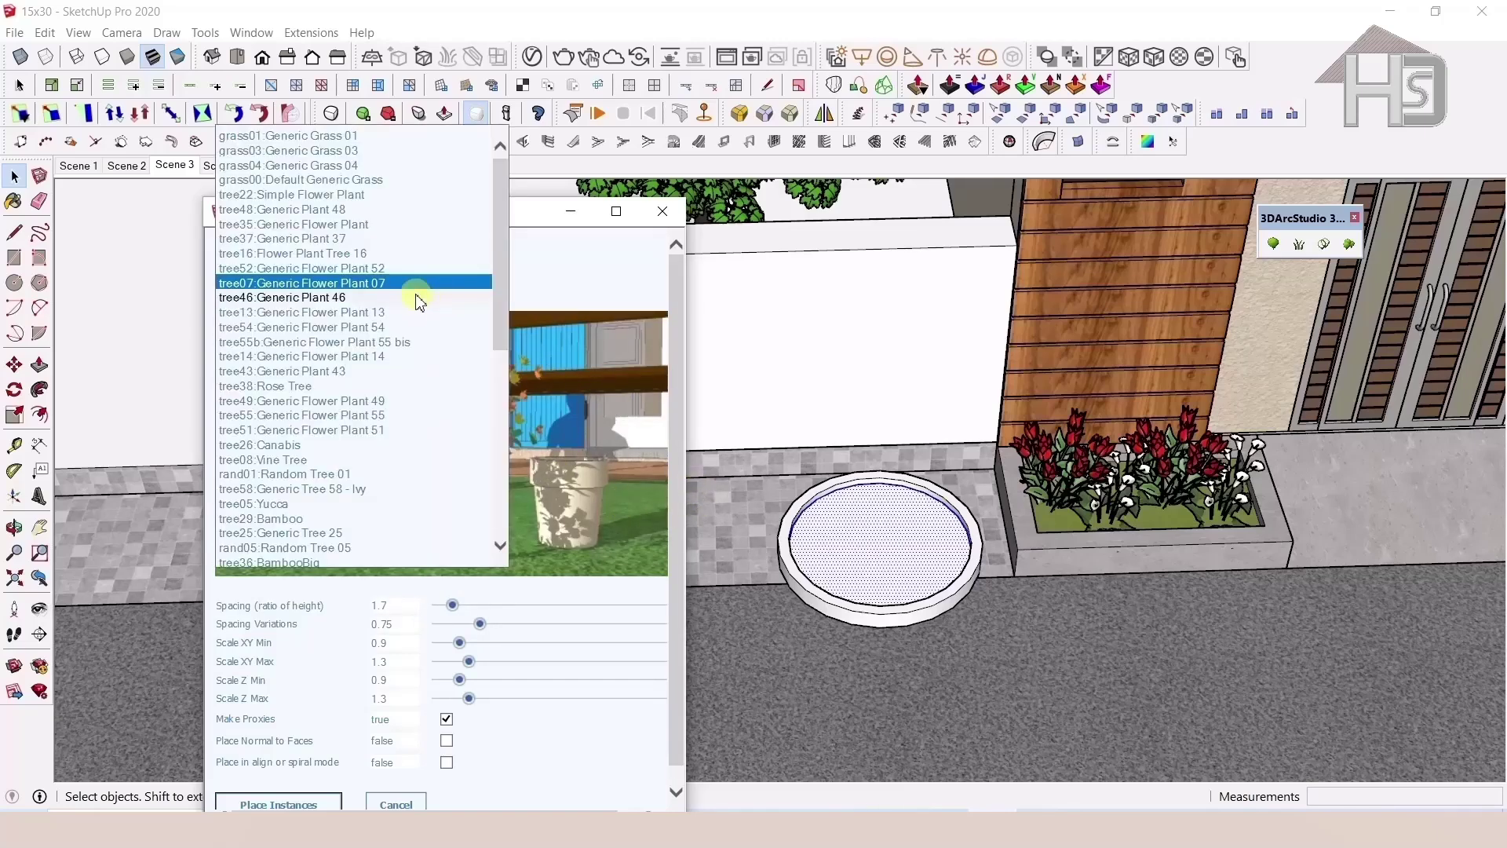
pyautogui.click(312, 169)
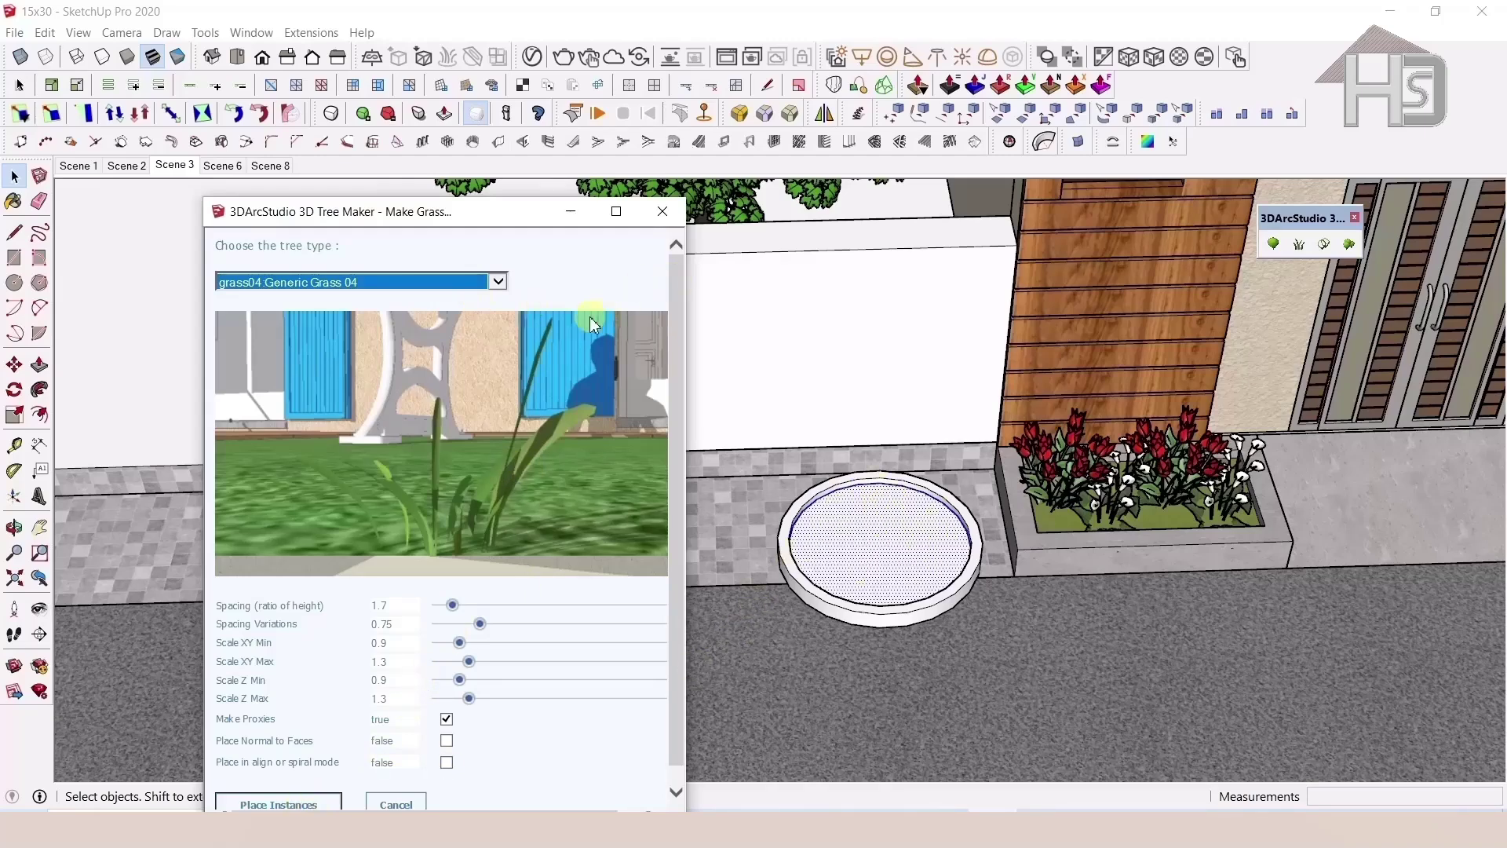
pyautogui.click(267, 805)
# Close the Make Grass dialog and orbit in to inspect the grass-filled planter
pyautogui.scroll(2, 893, 545)
pyautogui.scroll(2, 895, 557)
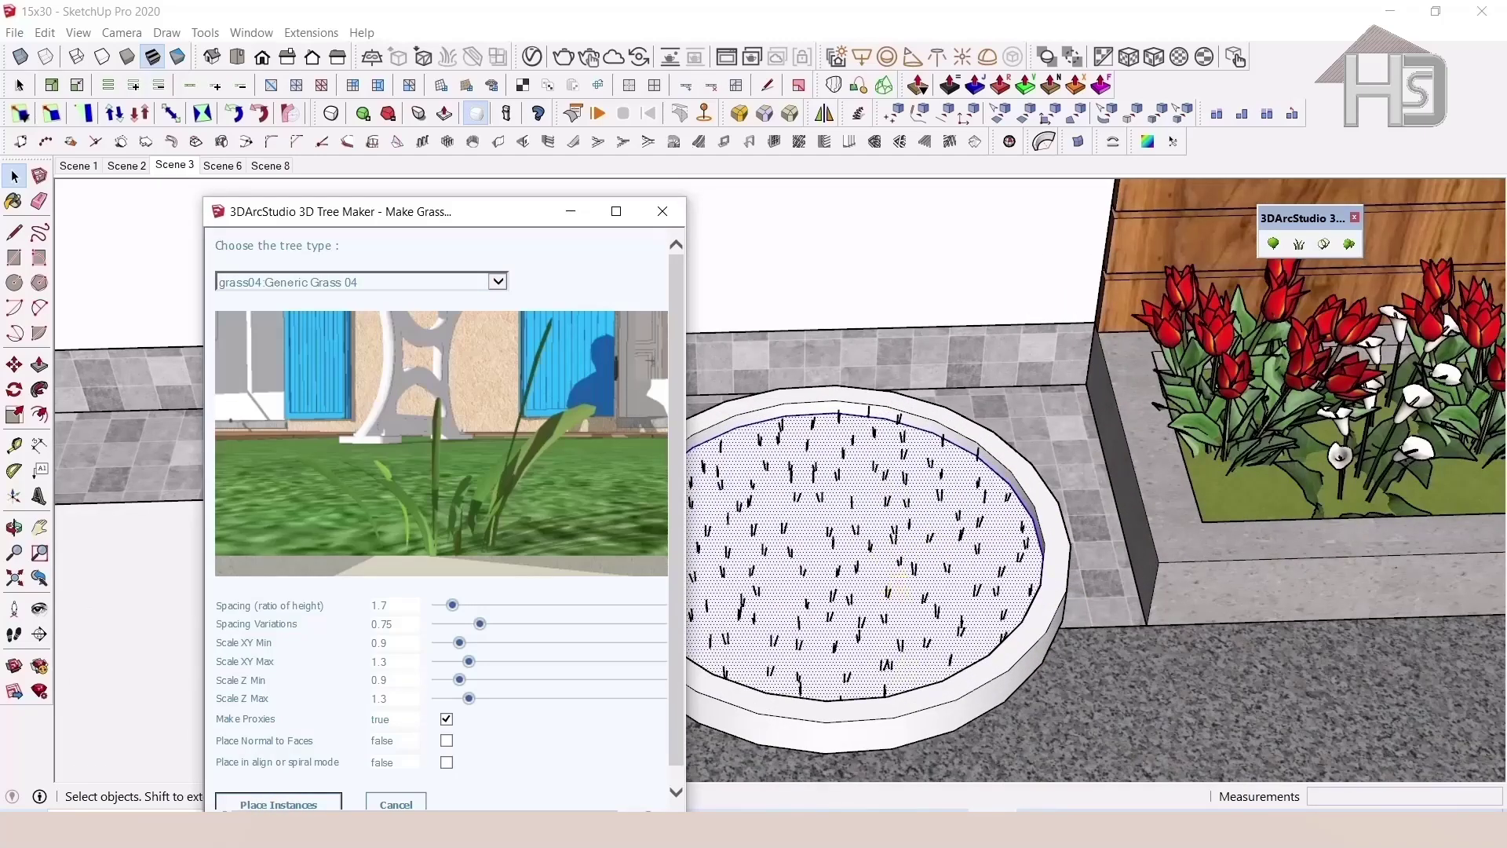
pyautogui.click(663, 211)
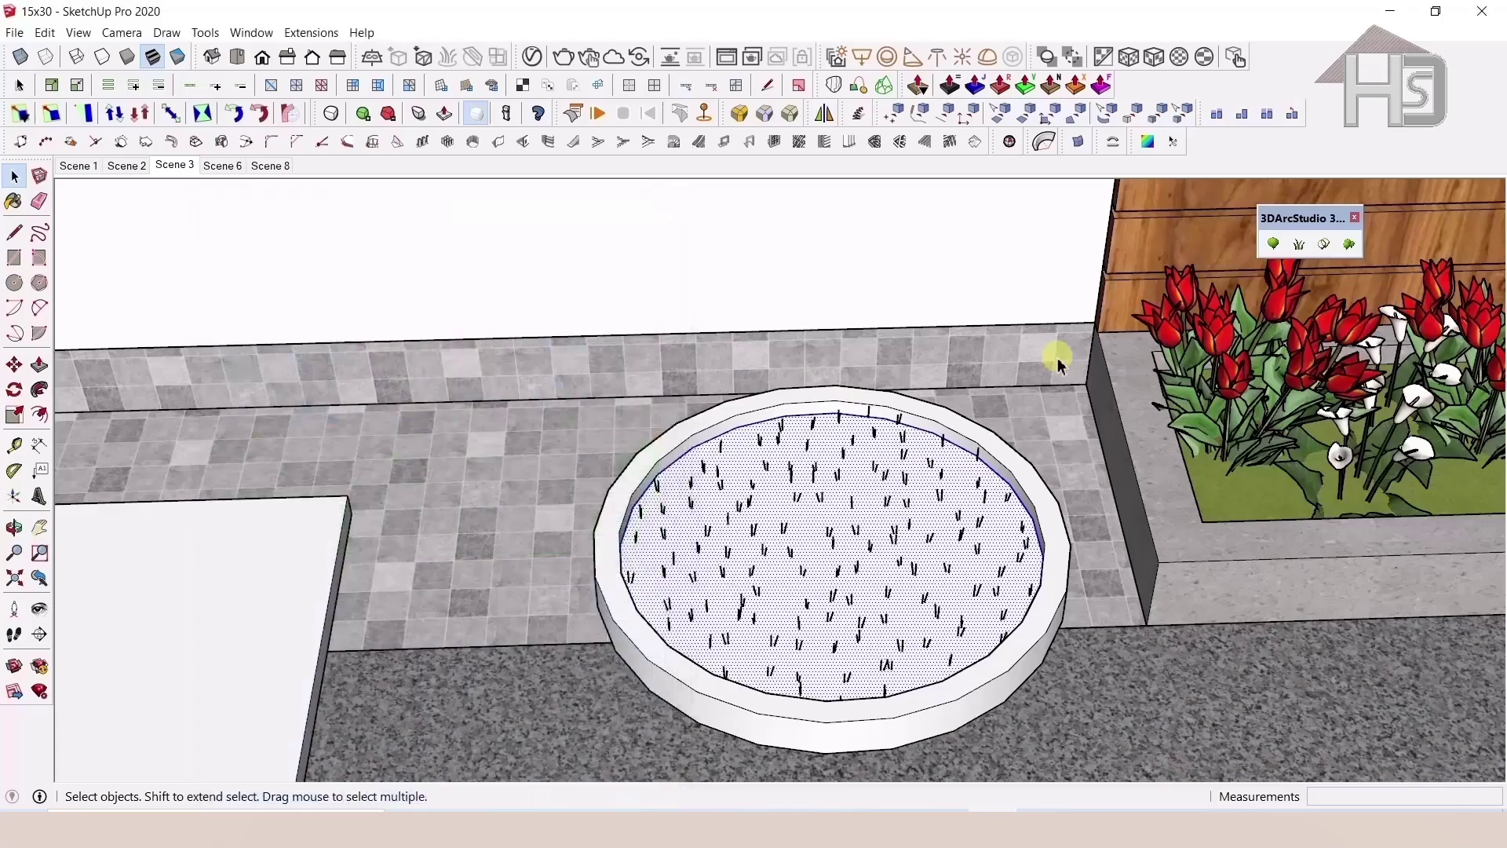
pyautogui.scroll(3, 894, 549)
pyautogui.moveTo(882, 599)
pyautogui.mouseDown(button='middle')
pyautogui.moveTo(938, 404)
pyautogui.moveTo(1194, 397)
pyautogui.mouseUp(button='middle')
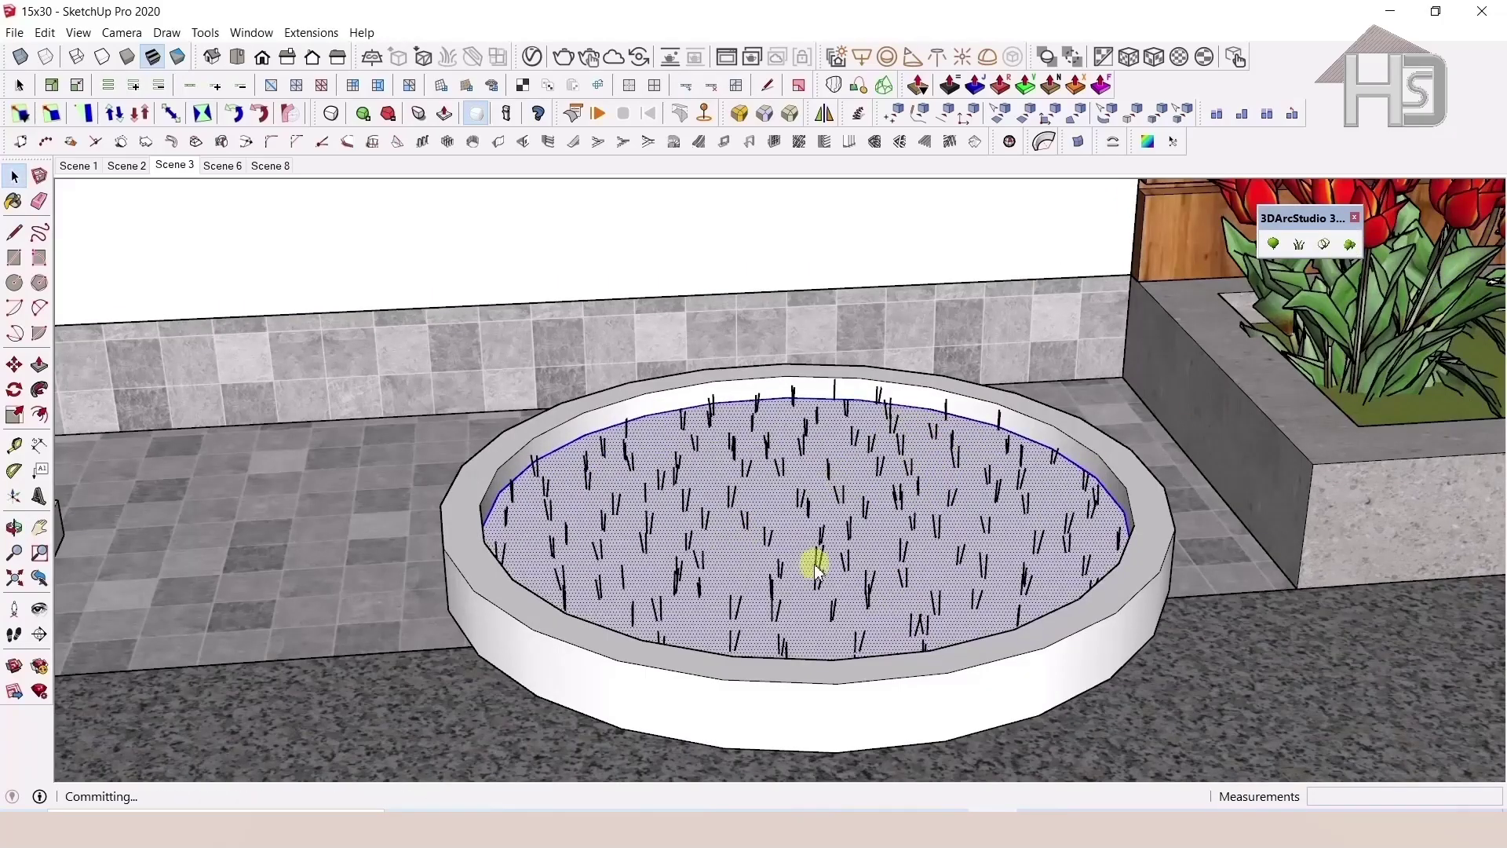
pyautogui.scroll(3, 787, 536)
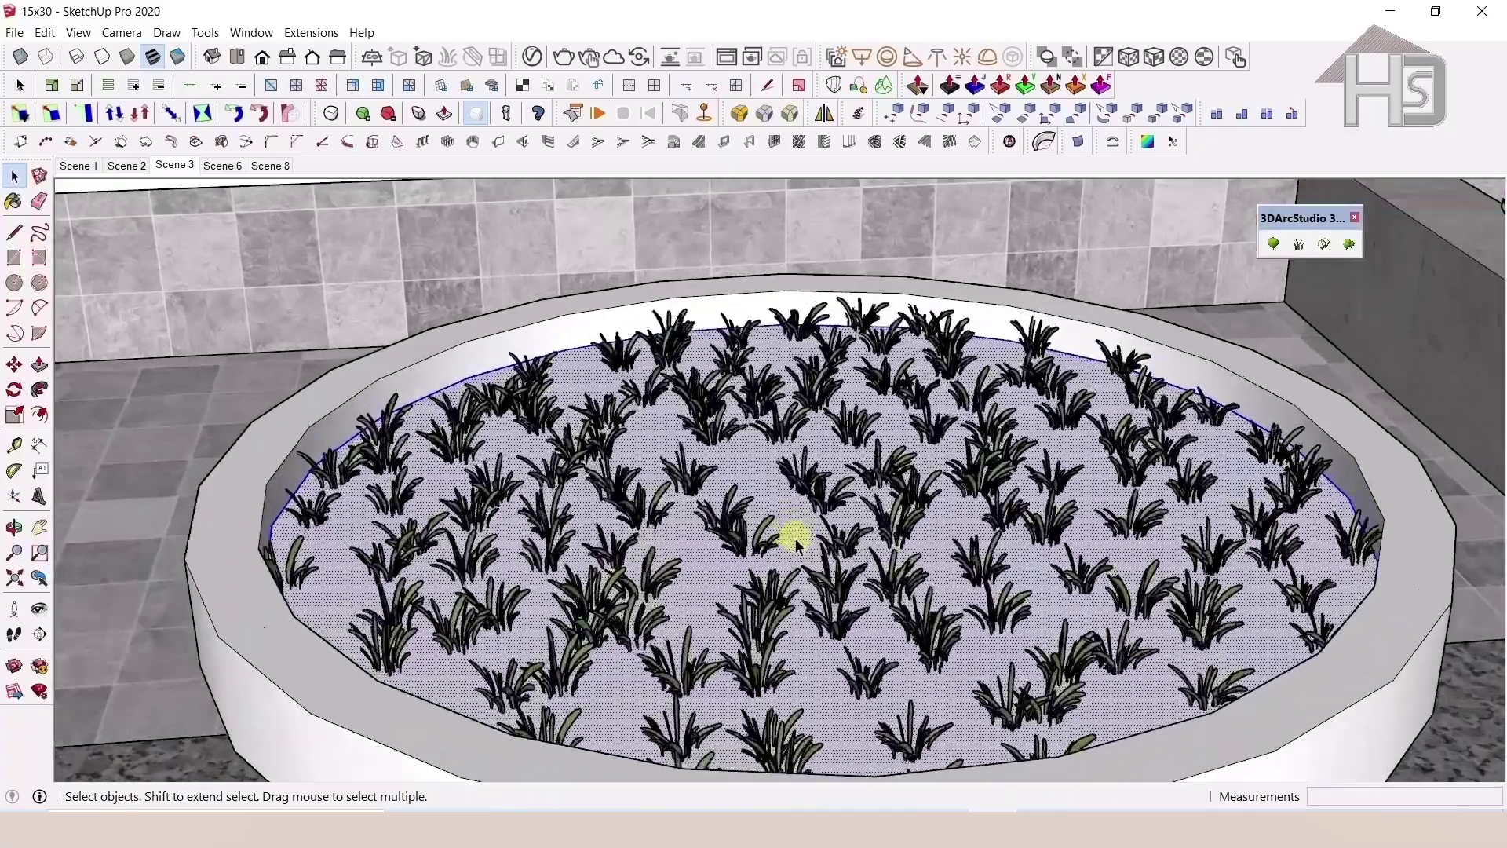
pyautogui.scroll(2, 784, 531)
pyautogui.moveTo(882, 457); pyautogui.dragTo(838, 427, button='middle')
pyautogui.scroll(-3, 838, 426)
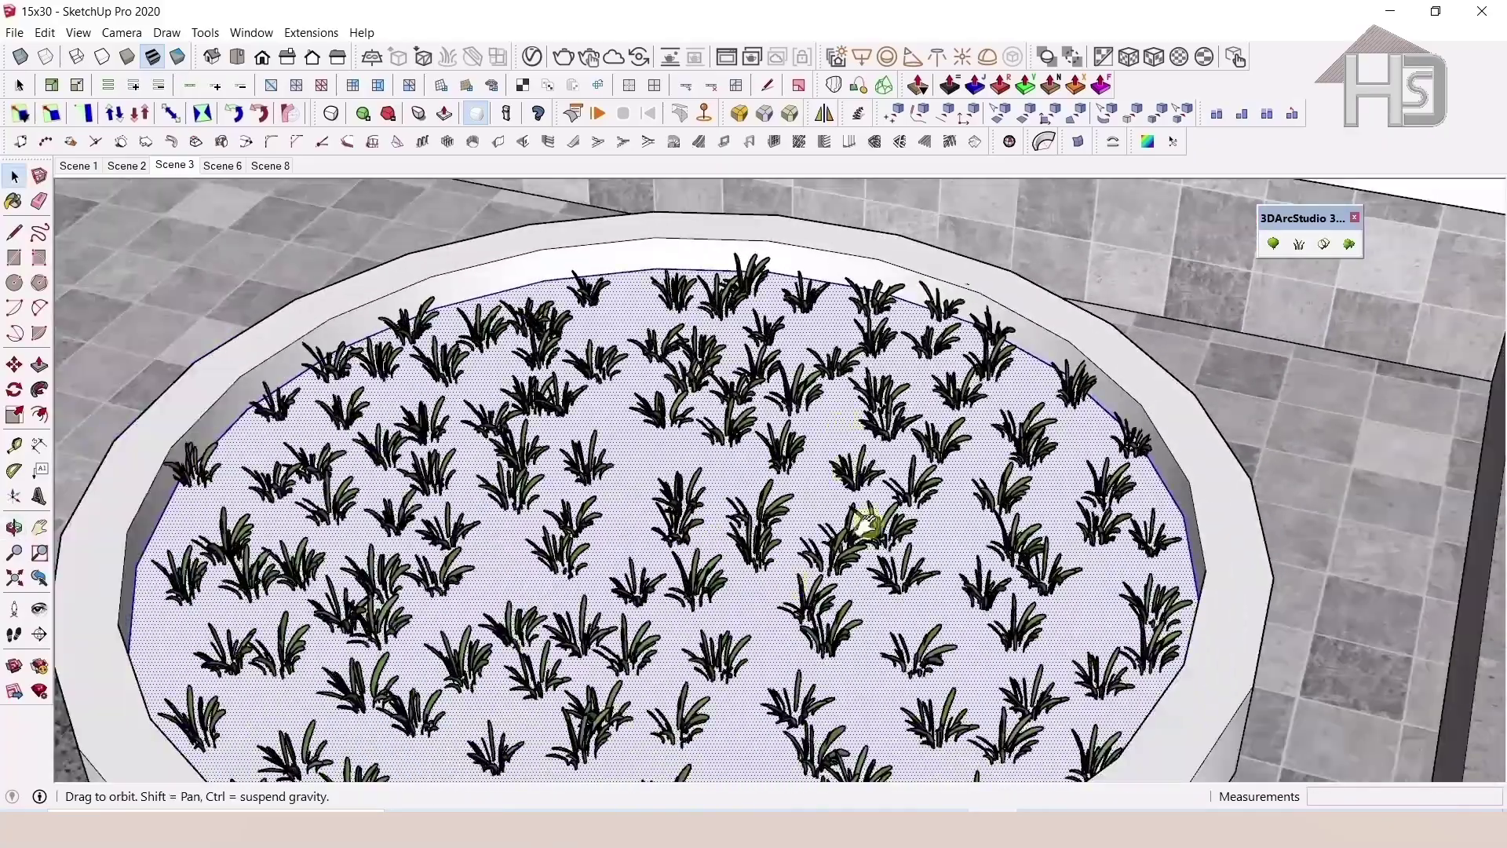
pyautogui.moveTo(867, 521)
pyautogui.mouseDown(button='middle')
pyautogui.moveTo(915, 511)
pyautogui.moveTo(934, 538)
pyautogui.mouseUp(button='middle')
pyautogui.scroll(2, 655, 373)
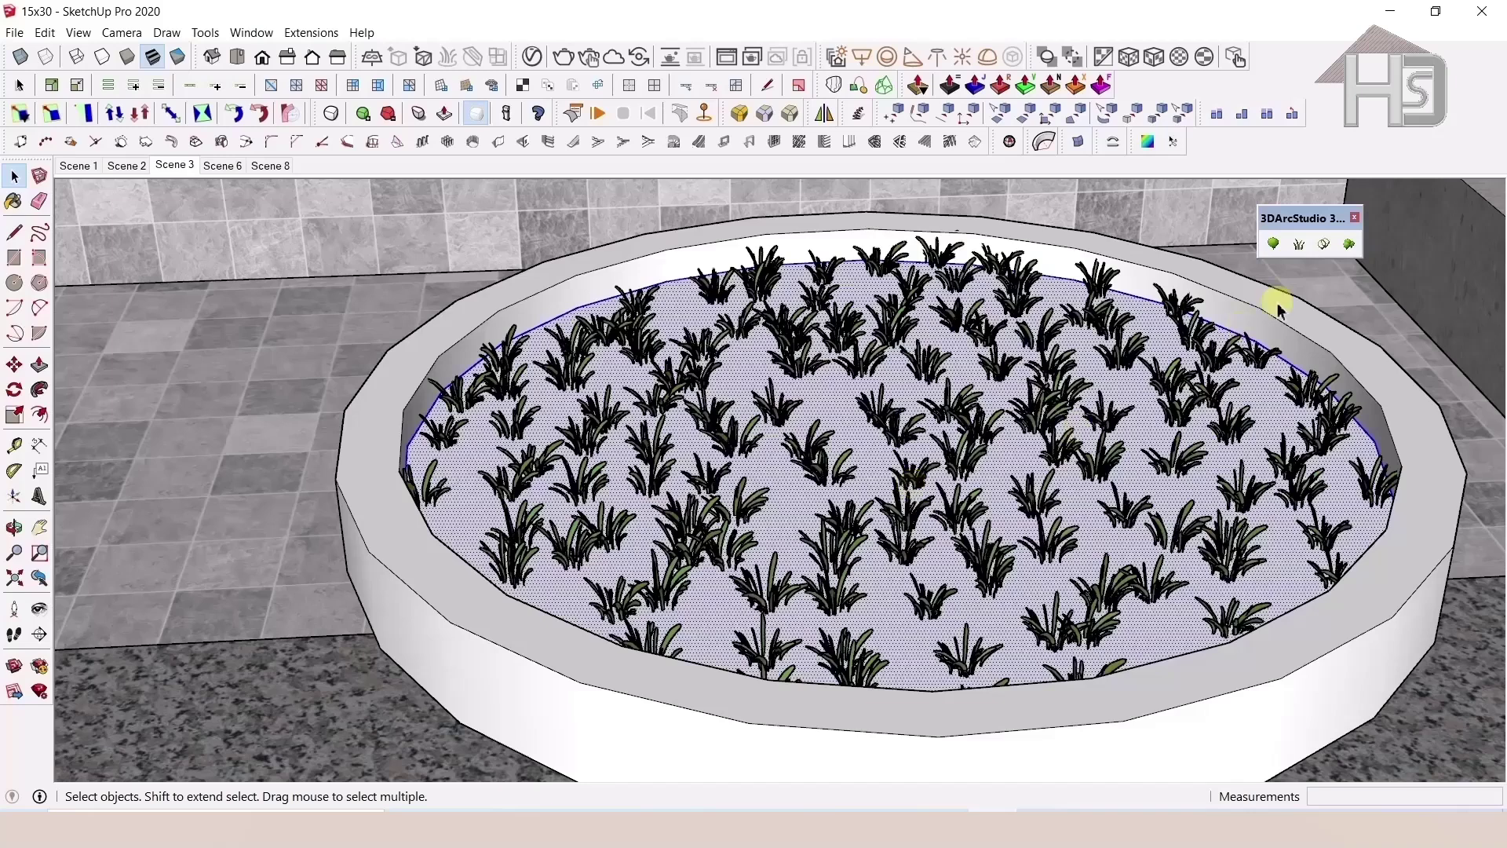
# Place tree16 Flower Plant Tree 16 instances among the grass in the planter
pyautogui.click(1299, 244)
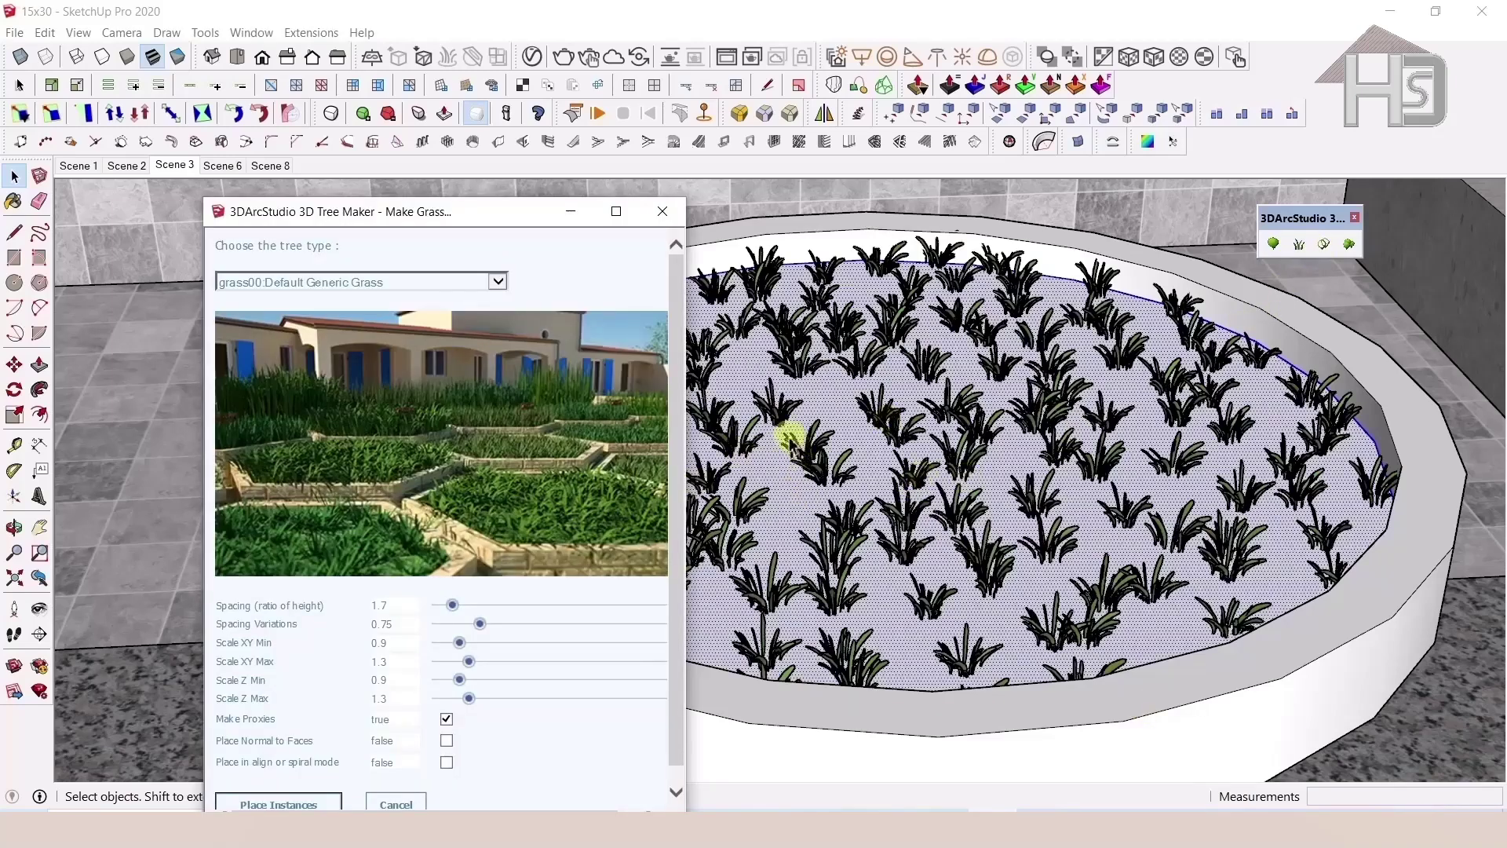
pyautogui.click(467, 286)
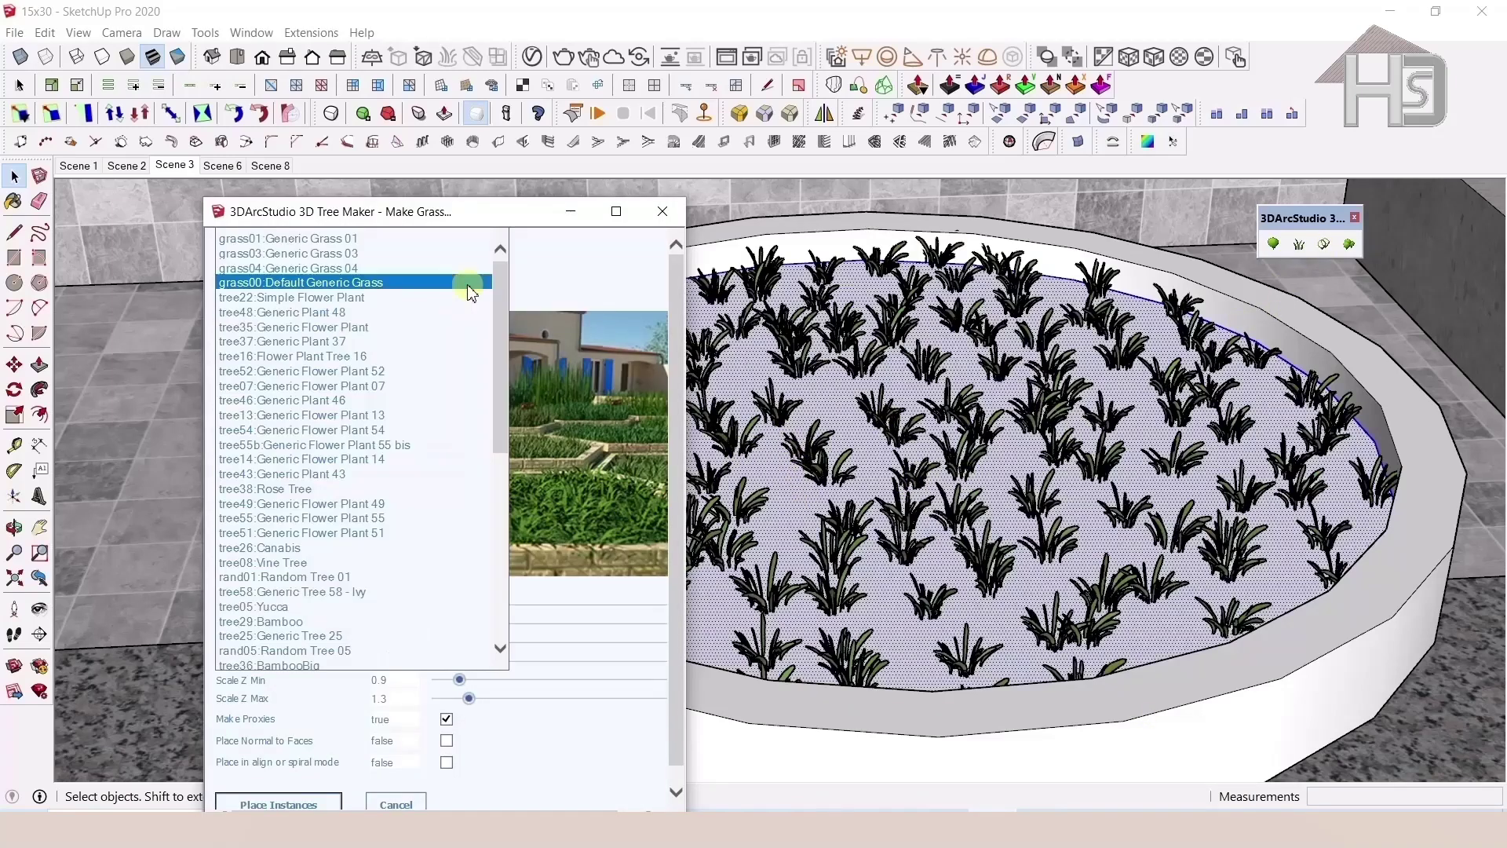
pyautogui.click(372, 361)
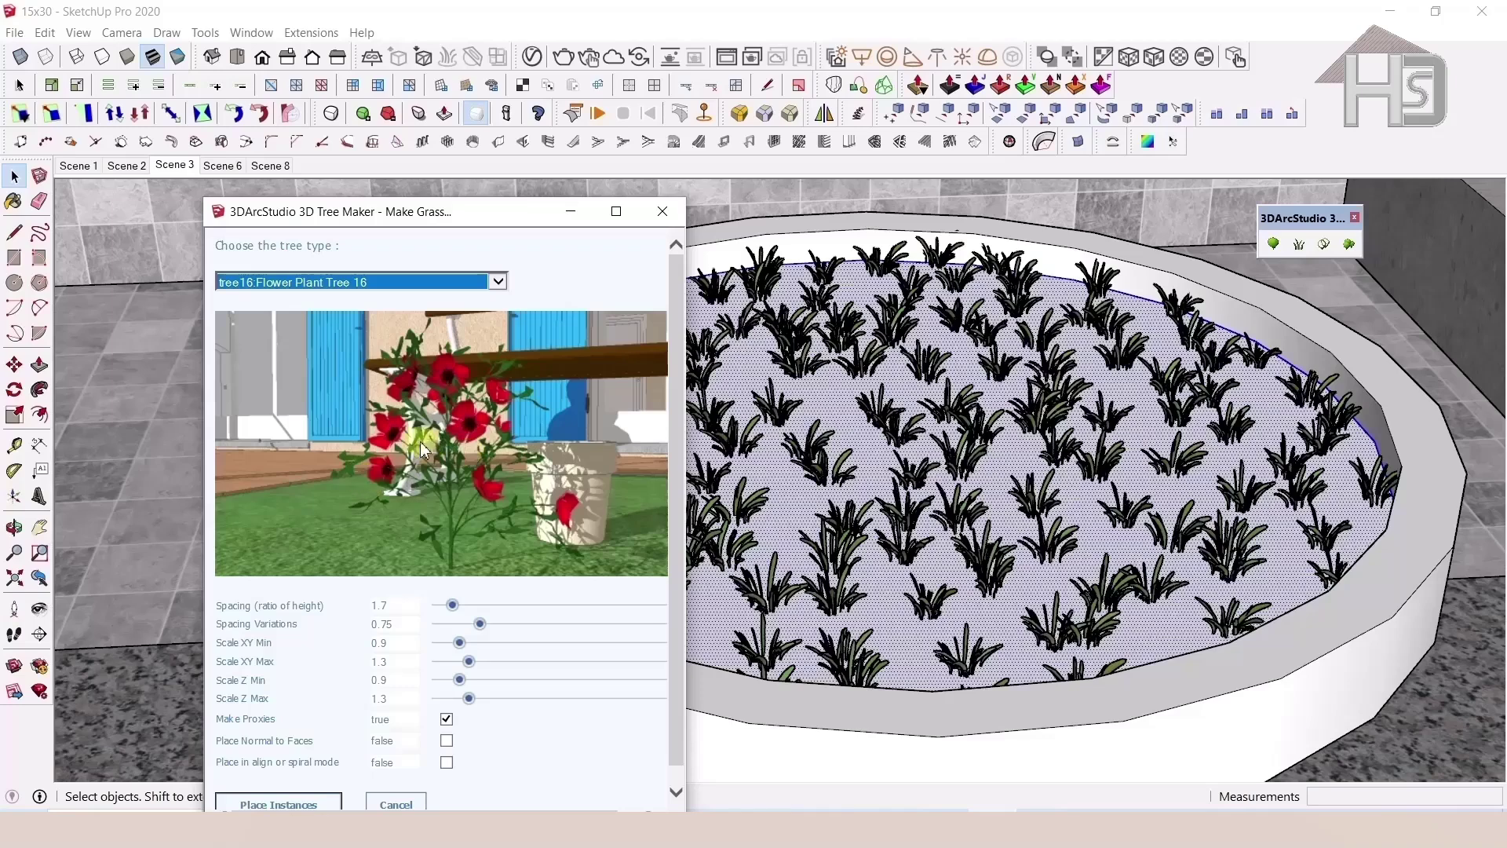
pyautogui.click(297, 806)
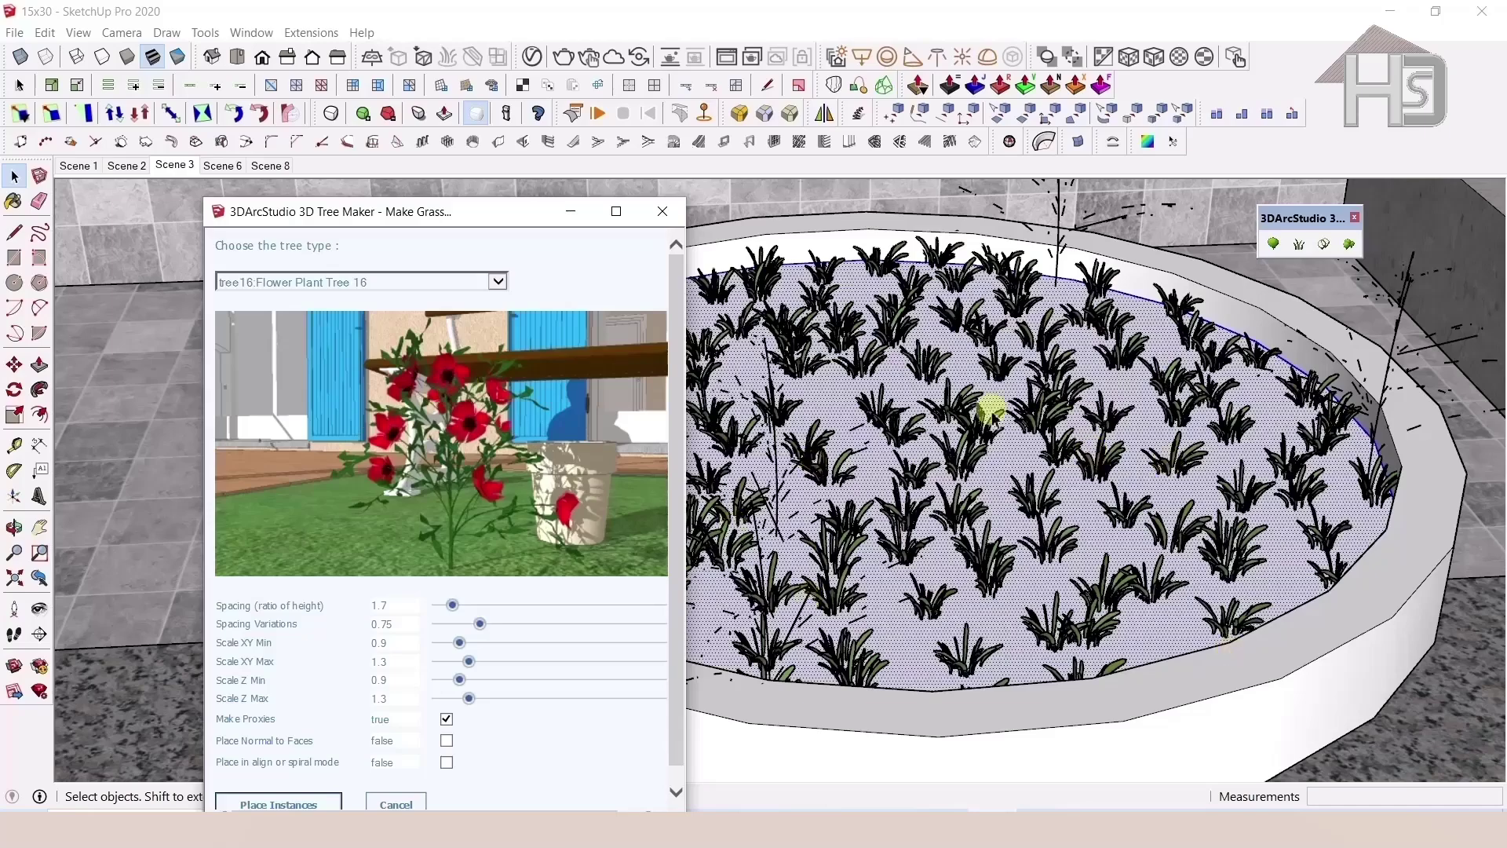
pyautogui.scroll(-3, 992, 403)
pyautogui.moveTo(1009, 431); pyautogui.dragTo(970, 526, button='middle')
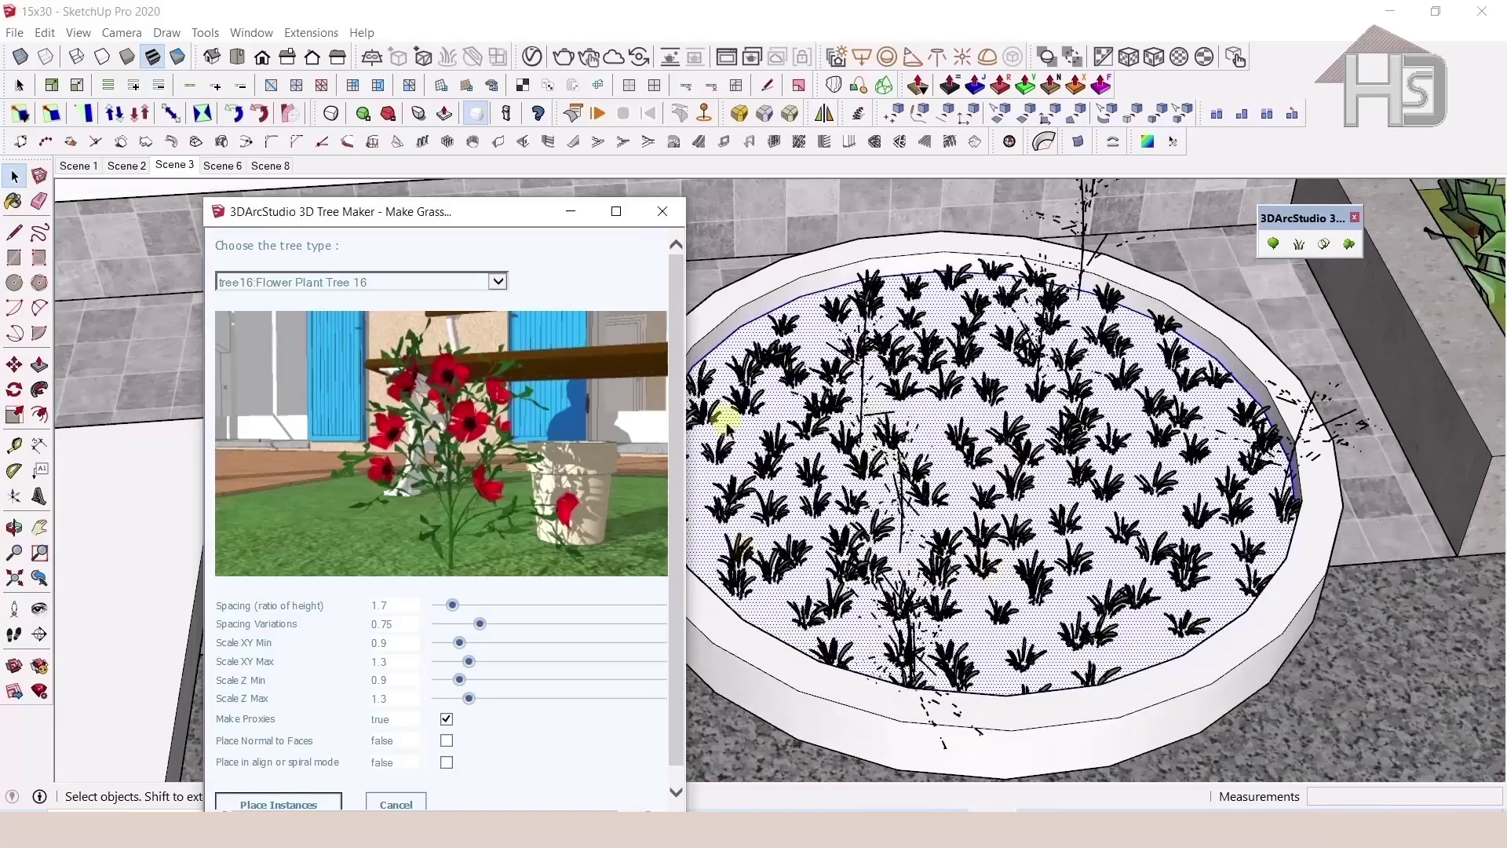
# Close the Make Grass dialog and redraw the planter's plants in full detail
pyautogui.click(663, 211)
pyautogui.moveTo(863, 471)
pyautogui.mouseDown(button='middle')
pyautogui.moveTo(1130, 579)
pyautogui.moveTo(952, 528)
pyautogui.moveTo(876, 422)
pyautogui.moveTo(1109, 437)
pyautogui.moveTo(992, 353)
pyautogui.mouseUp(button='middle')
pyautogui.scroll(3, 1289, 688)
pyautogui.scroll(2, 1221, 505)
pyautogui.scroll(2, 992, 353)
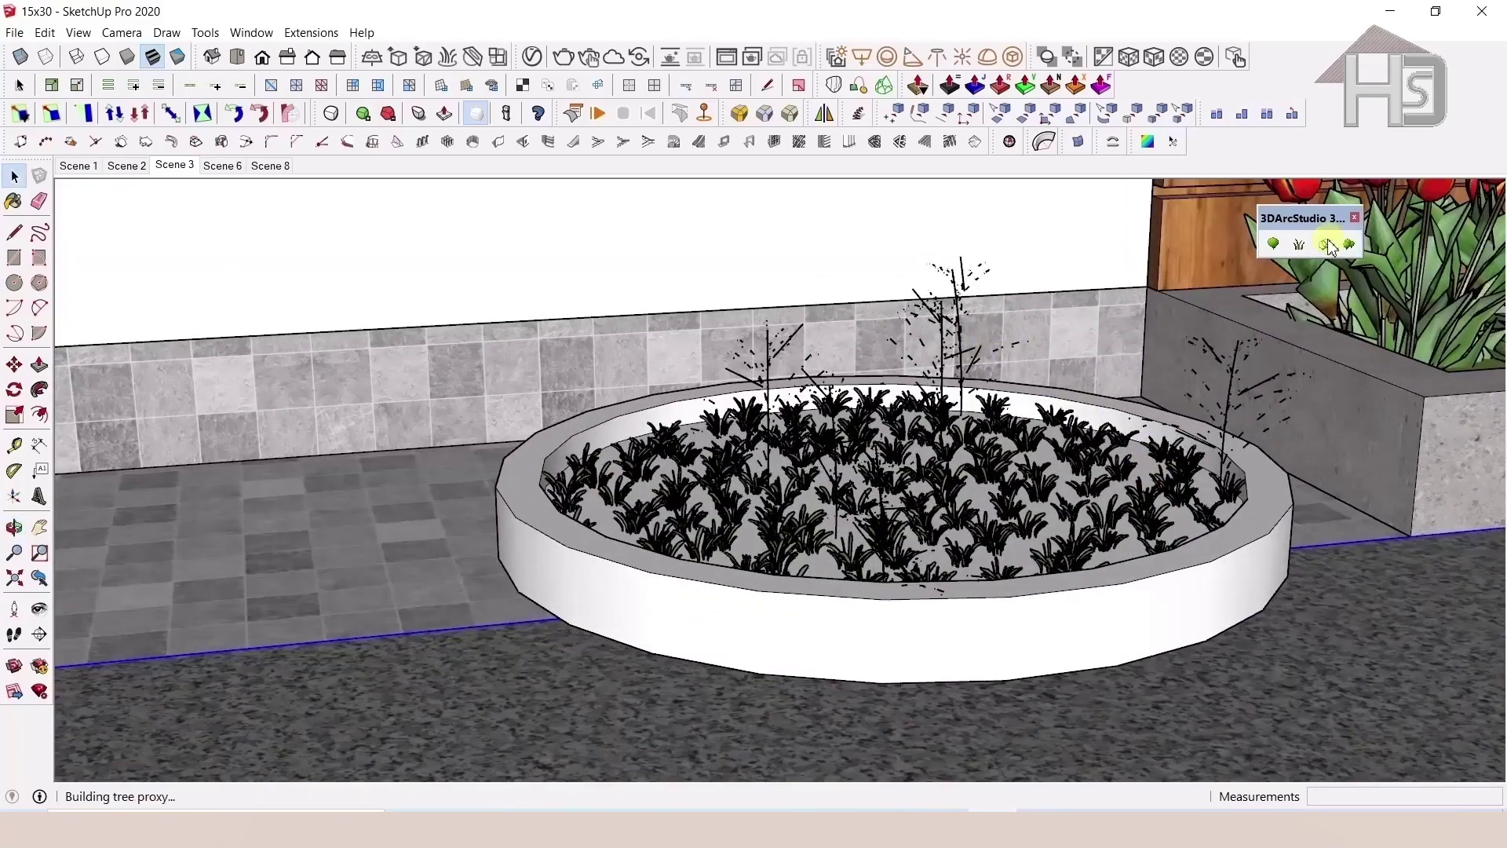
pyautogui.click(1351, 246)
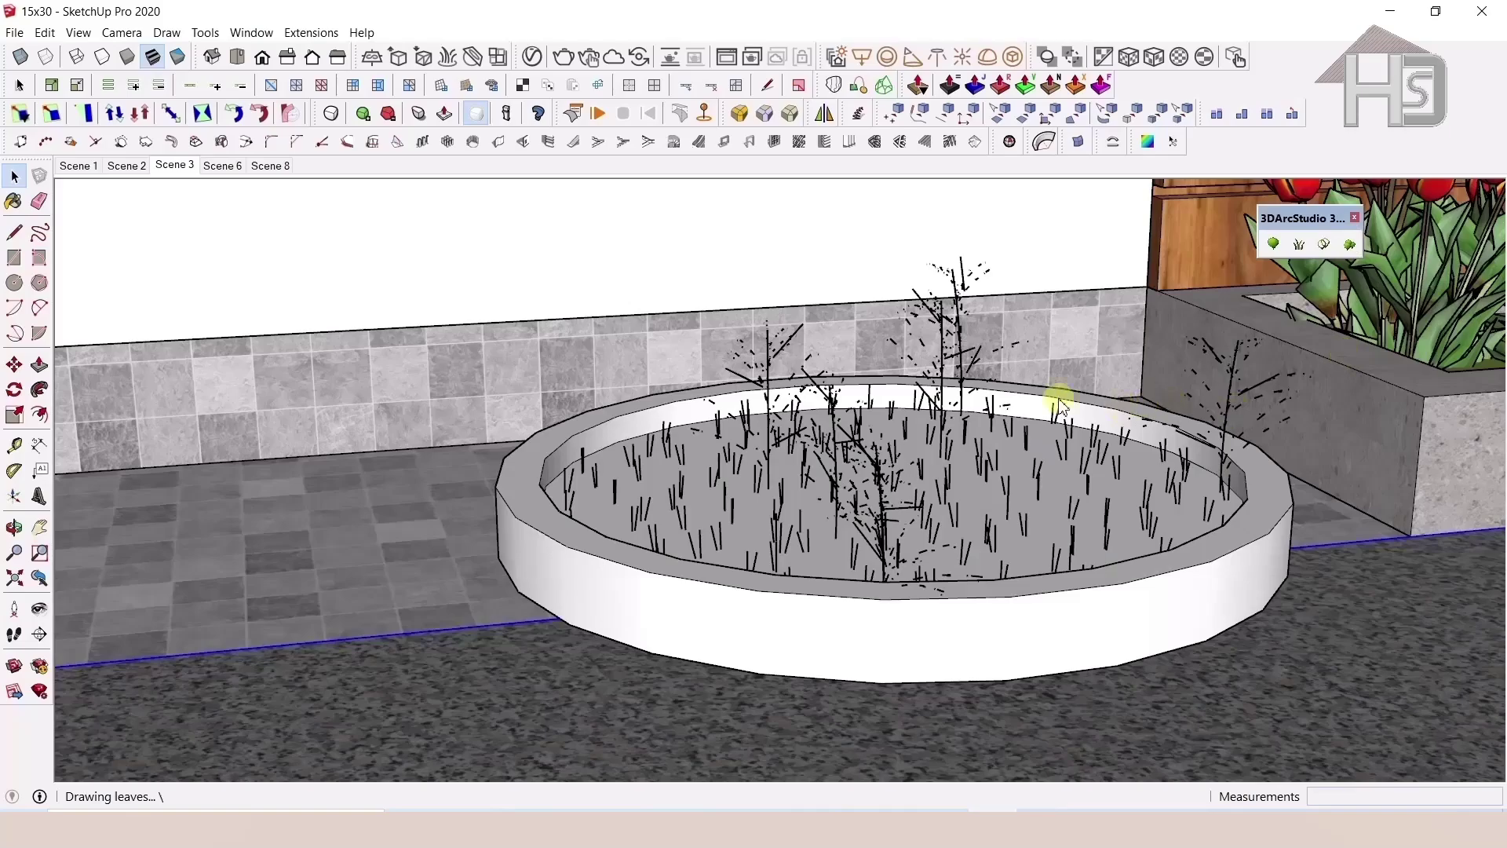
# Orbit around the round planter to inspect the grass and flower plants
pyautogui.scroll(1, 995, 463)
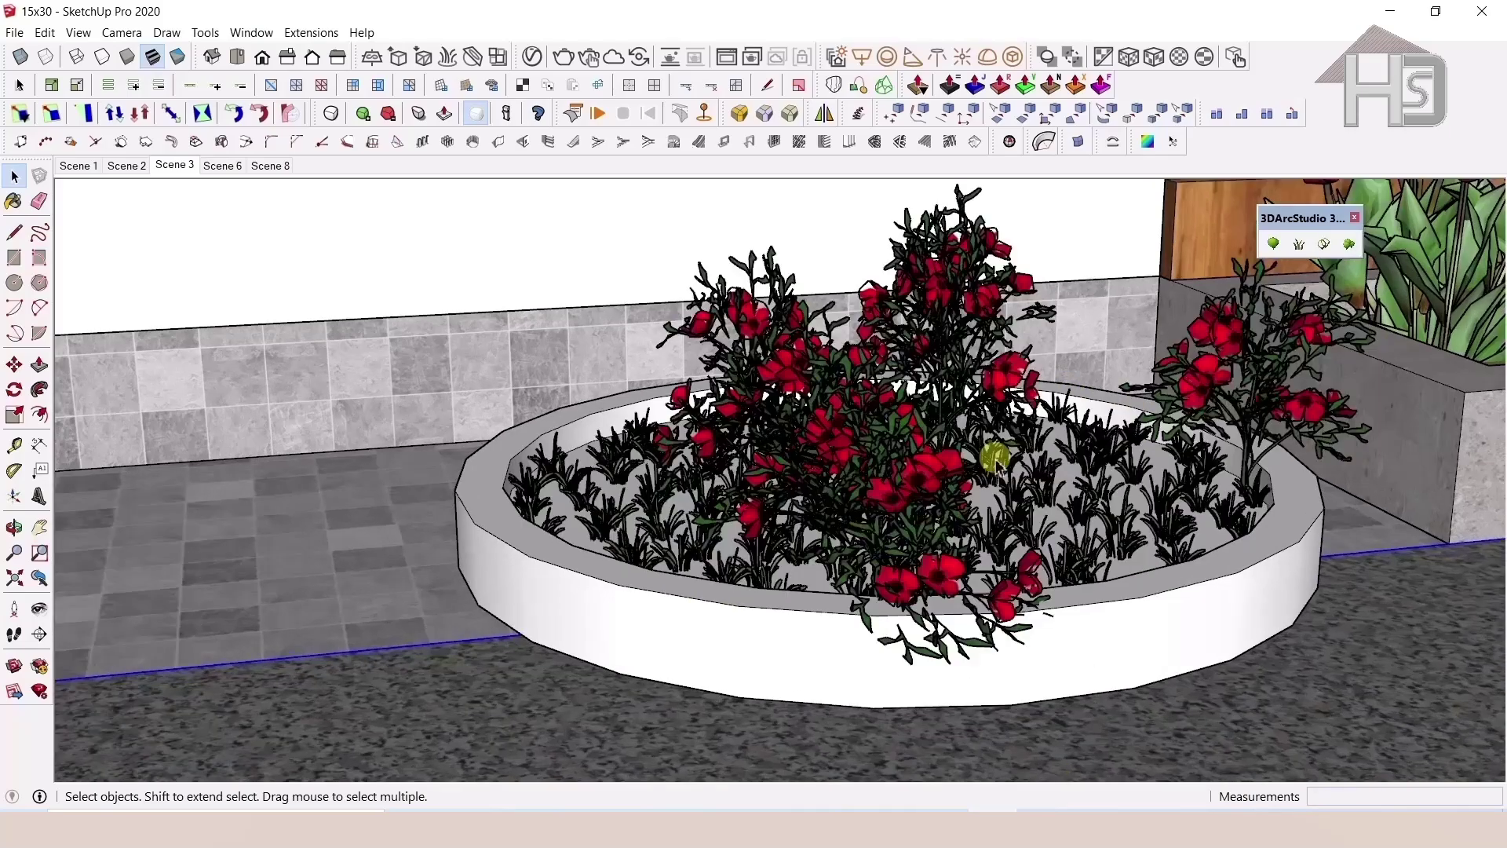
pyautogui.moveTo(1050, 471)
pyautogui.mouseDown(button='middle')
pyautogui.moveTo(902, 392)
pyautogui.moveTo(640, 571)
pyautogui.moveTo(649, 553)
pyautogui.mouseUp(button='middle')
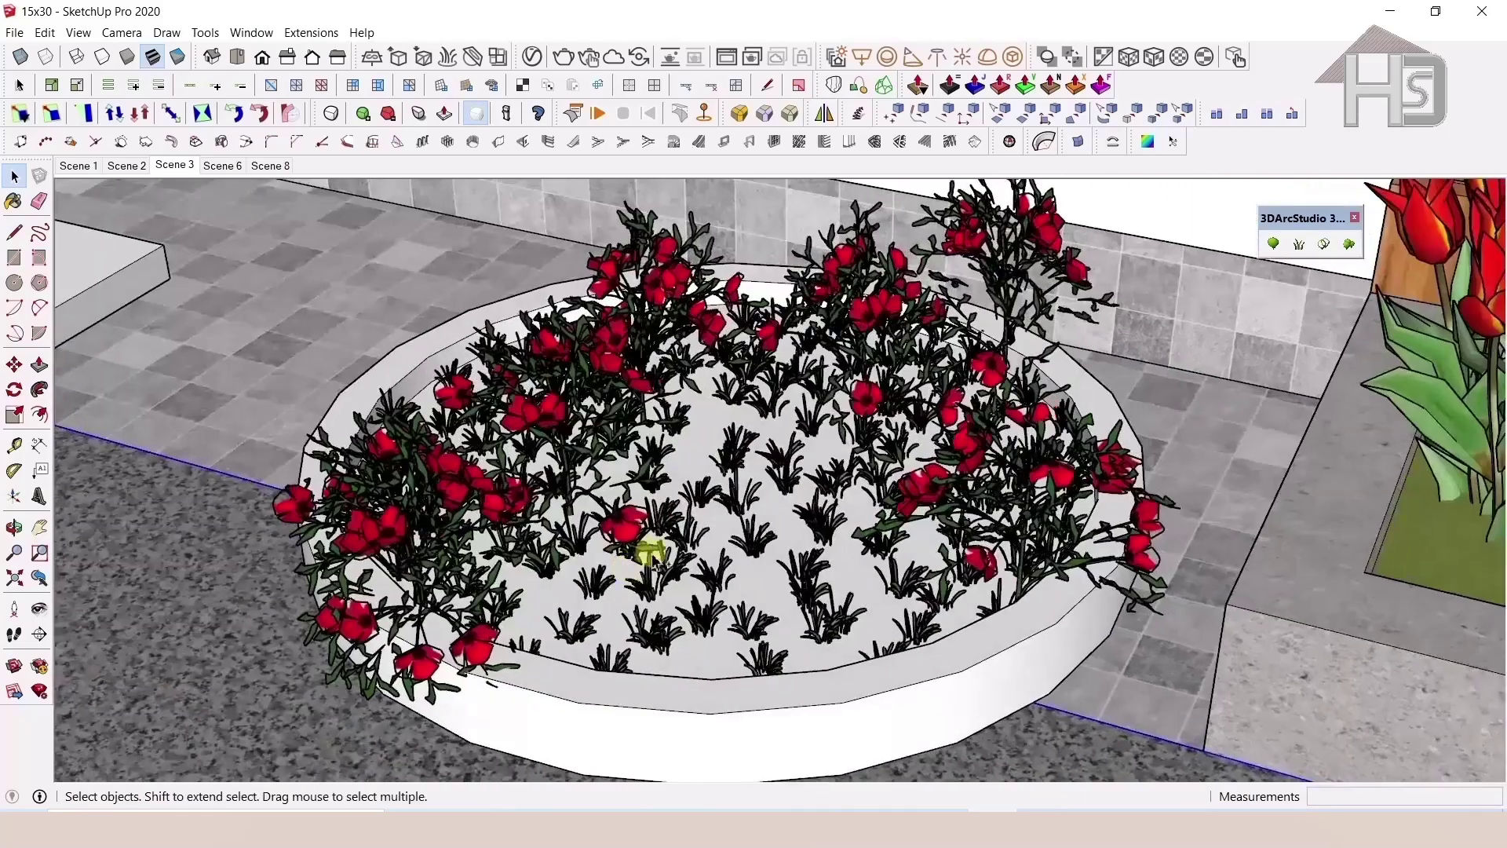
pyautogui.moveTo(808, 481)
pyautogui.mouseDown(button='middle')
pyautogui.moveTo(891, 630)
pyautogui.moveTo(984, 548)
pyautogui.moveTo(889, 580)
pyautogui.moveTo(733, 454)
pyautogui.mouseUp(button='middle')
pyautogui.moveTo(733, 528)
pyautogui.mouseDown(button='middle')
pyautogui.moveTo(1083, 609)
pyautogui.moveTo(814, 494)
pyautogui.mouseUp(button='middle')
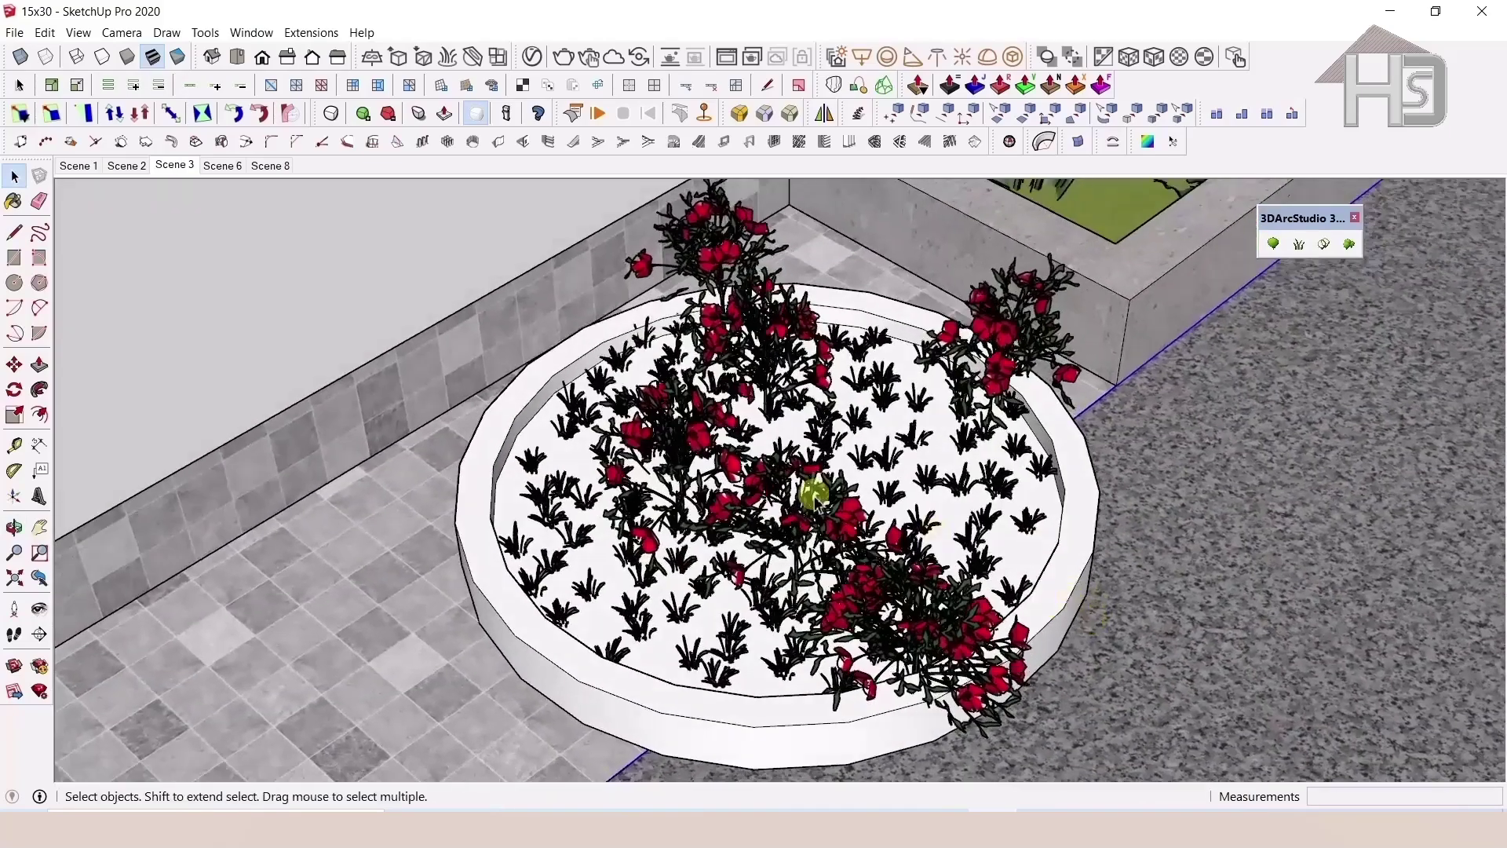
pyautogui.moveTo(850, 603); pyautogui.dragTo(980, 336, button='middle')
pyautogui.moveTo(968, 536); pyautogui.dragTo(760, 530, button='middle')
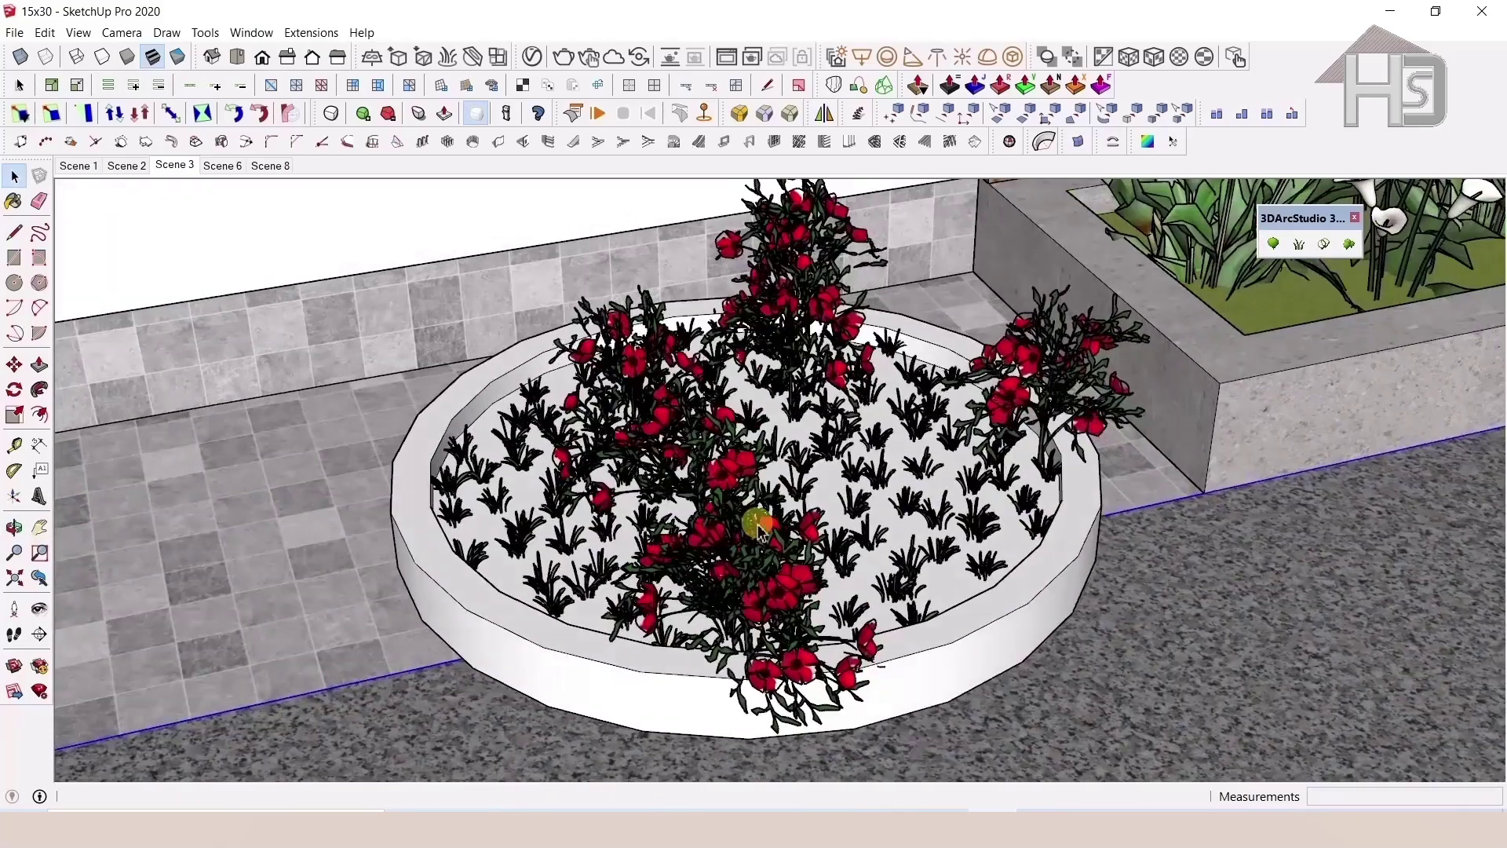
pyautogui.middleClick(773, 532)
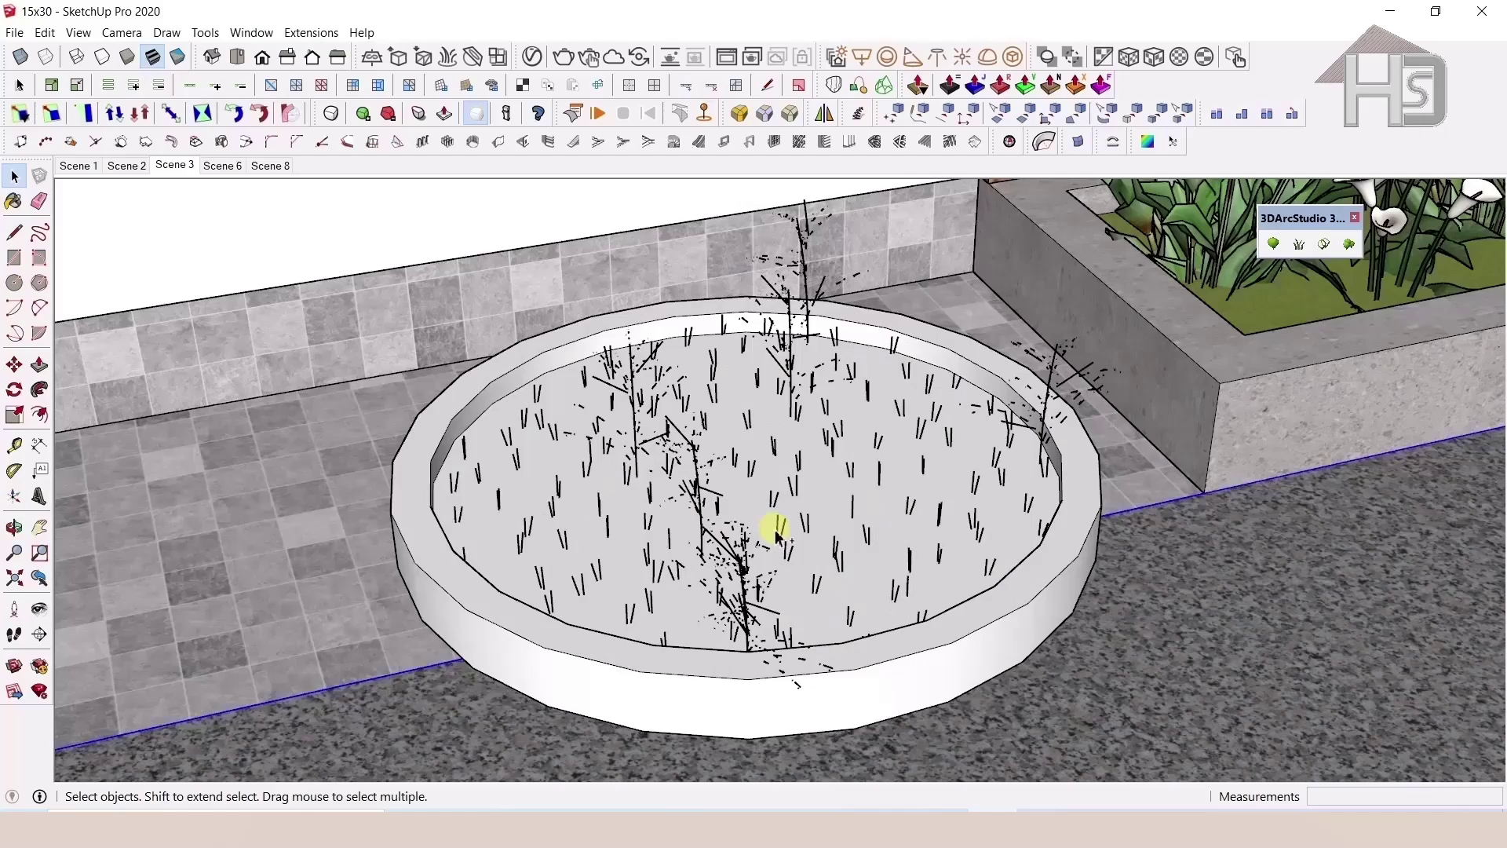
pyautogui.scroll(2, 815, 434)
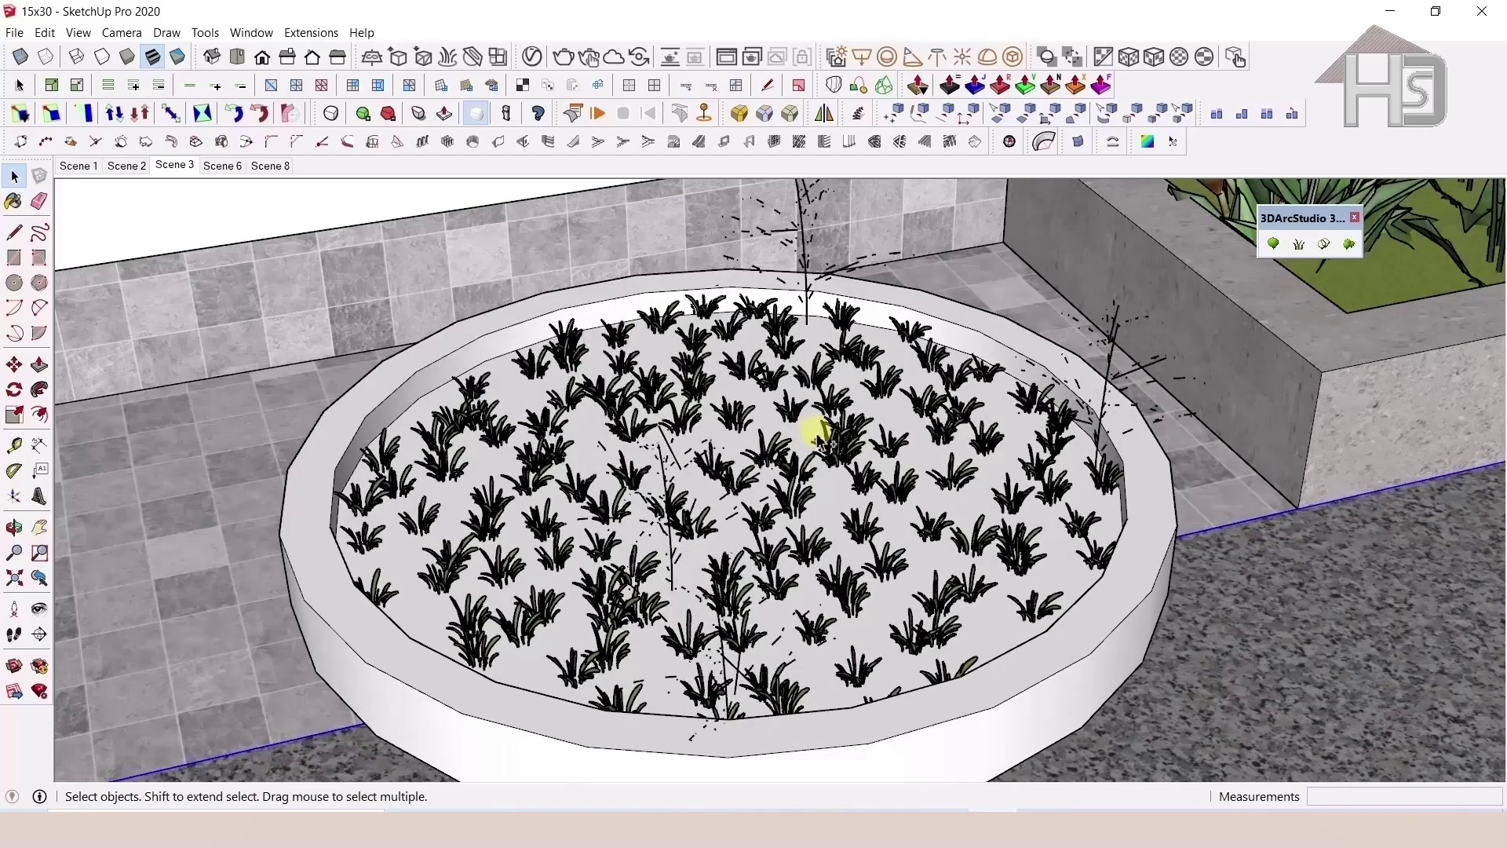
pyautogui.scroll(-1, 818, 431)
pyautogui.scroll(2, 675, 456)
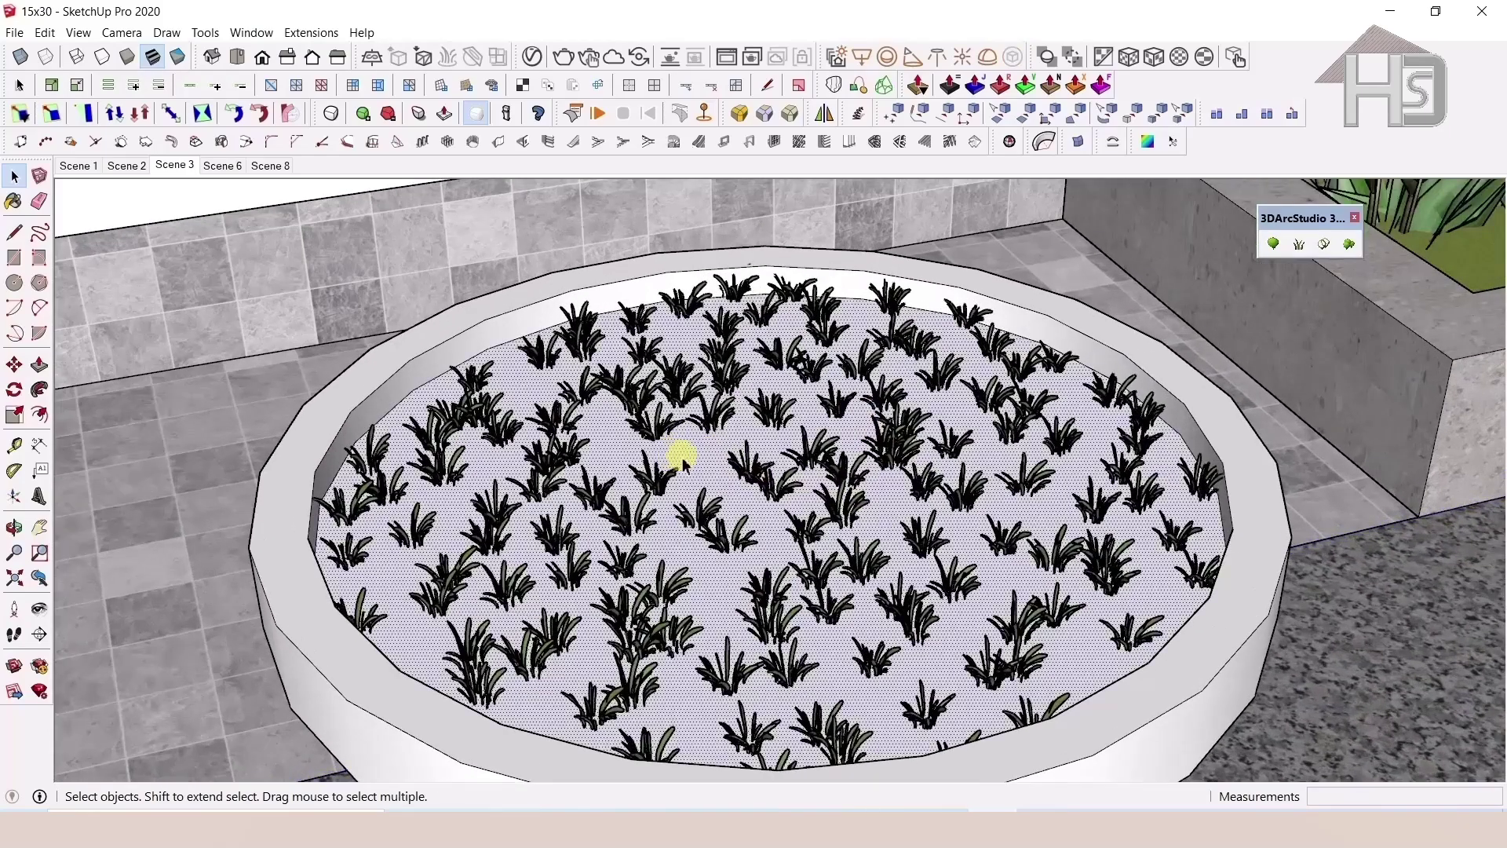
# Place tree14:Generic Flower Plant 14 instances among the grass in the round planter
pyautogui.click(1299, 245)
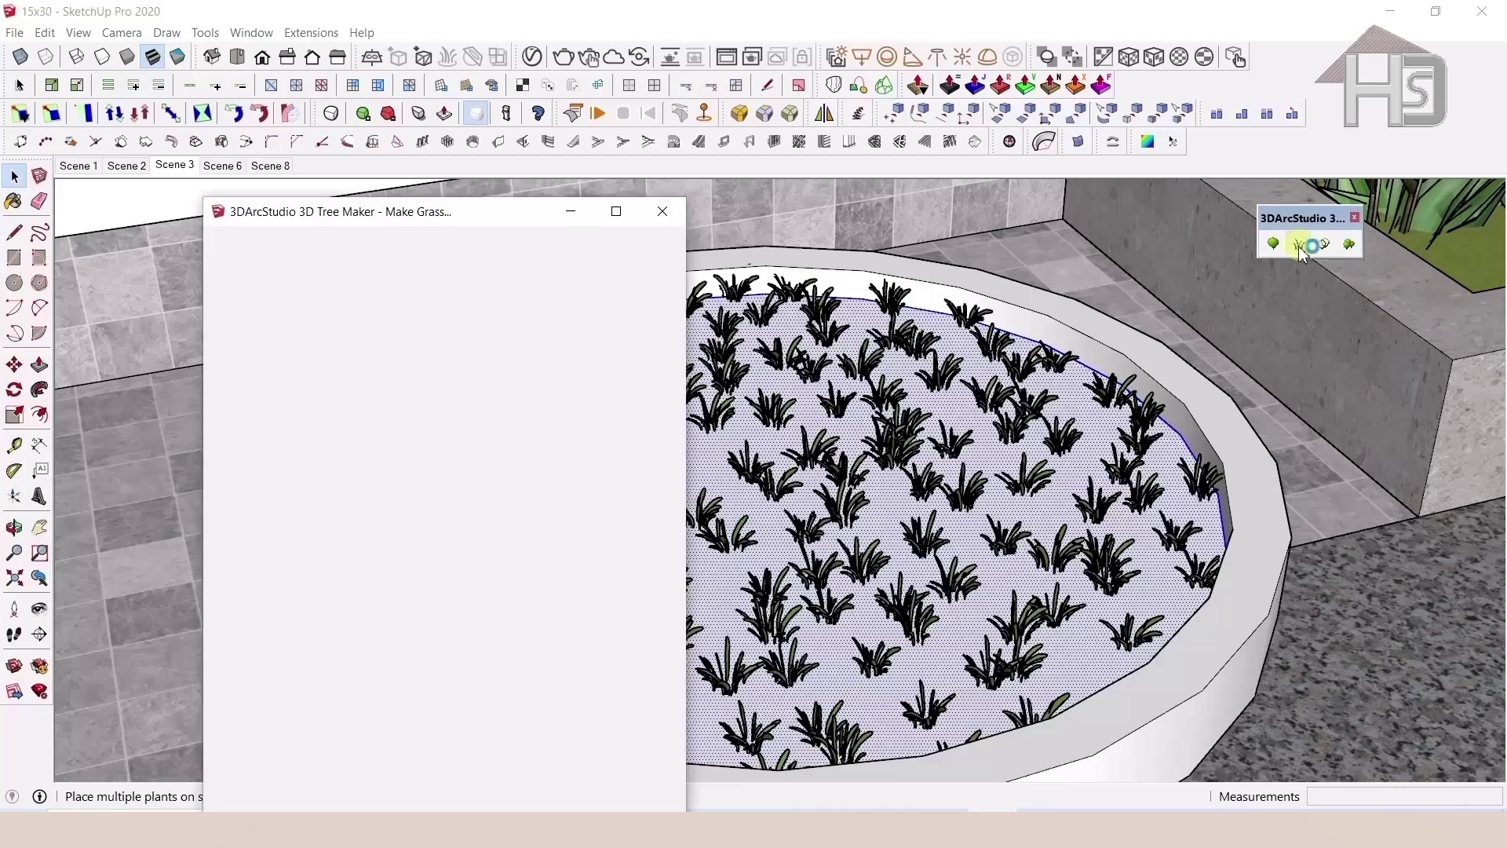
pyautogui.click(455, 281)
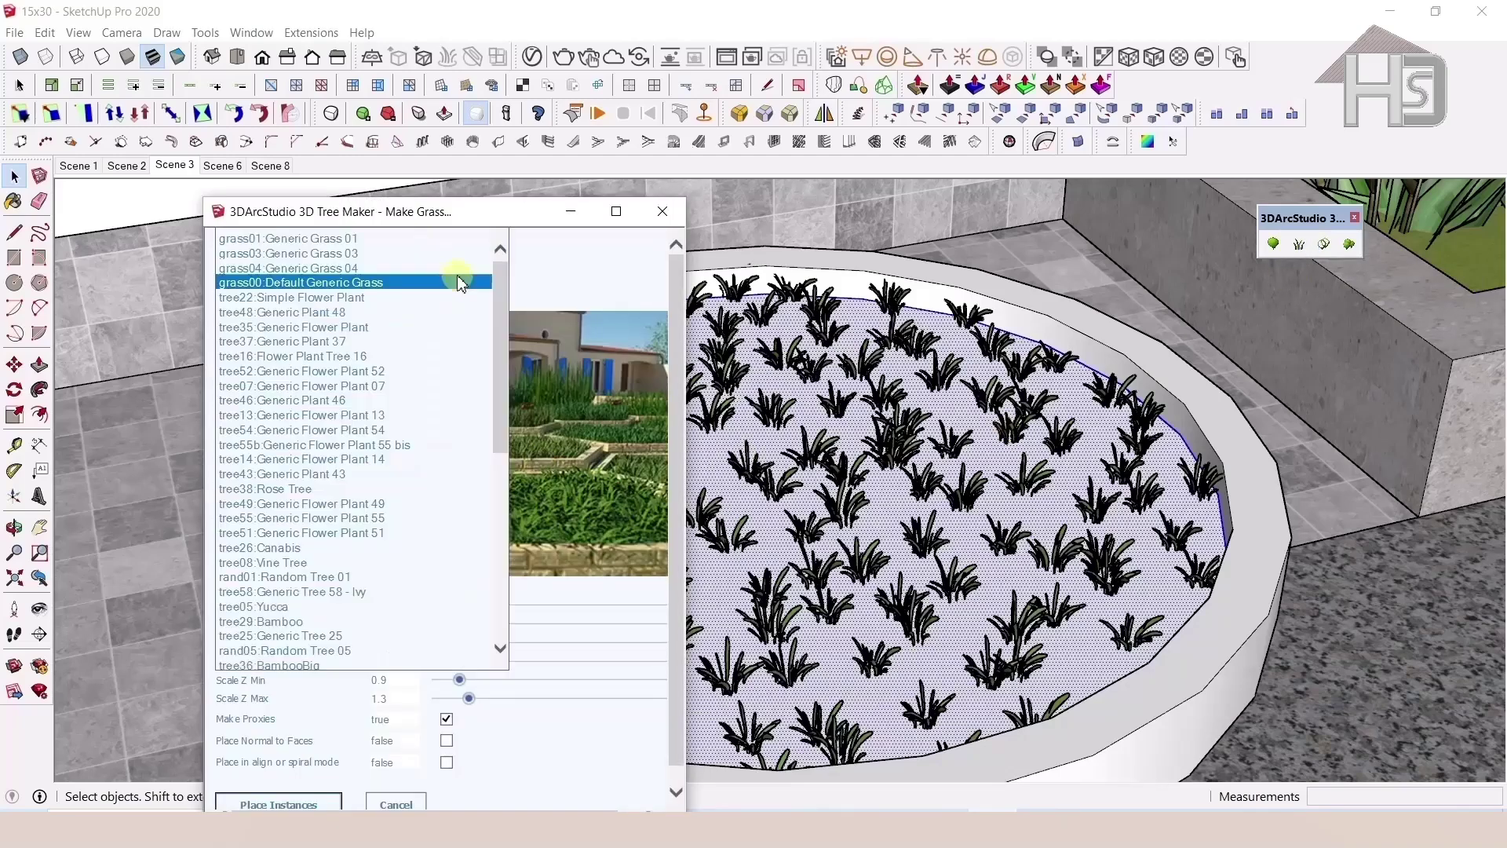
pyautogui.click(369, 394)
pyautogui.click(416, 281)
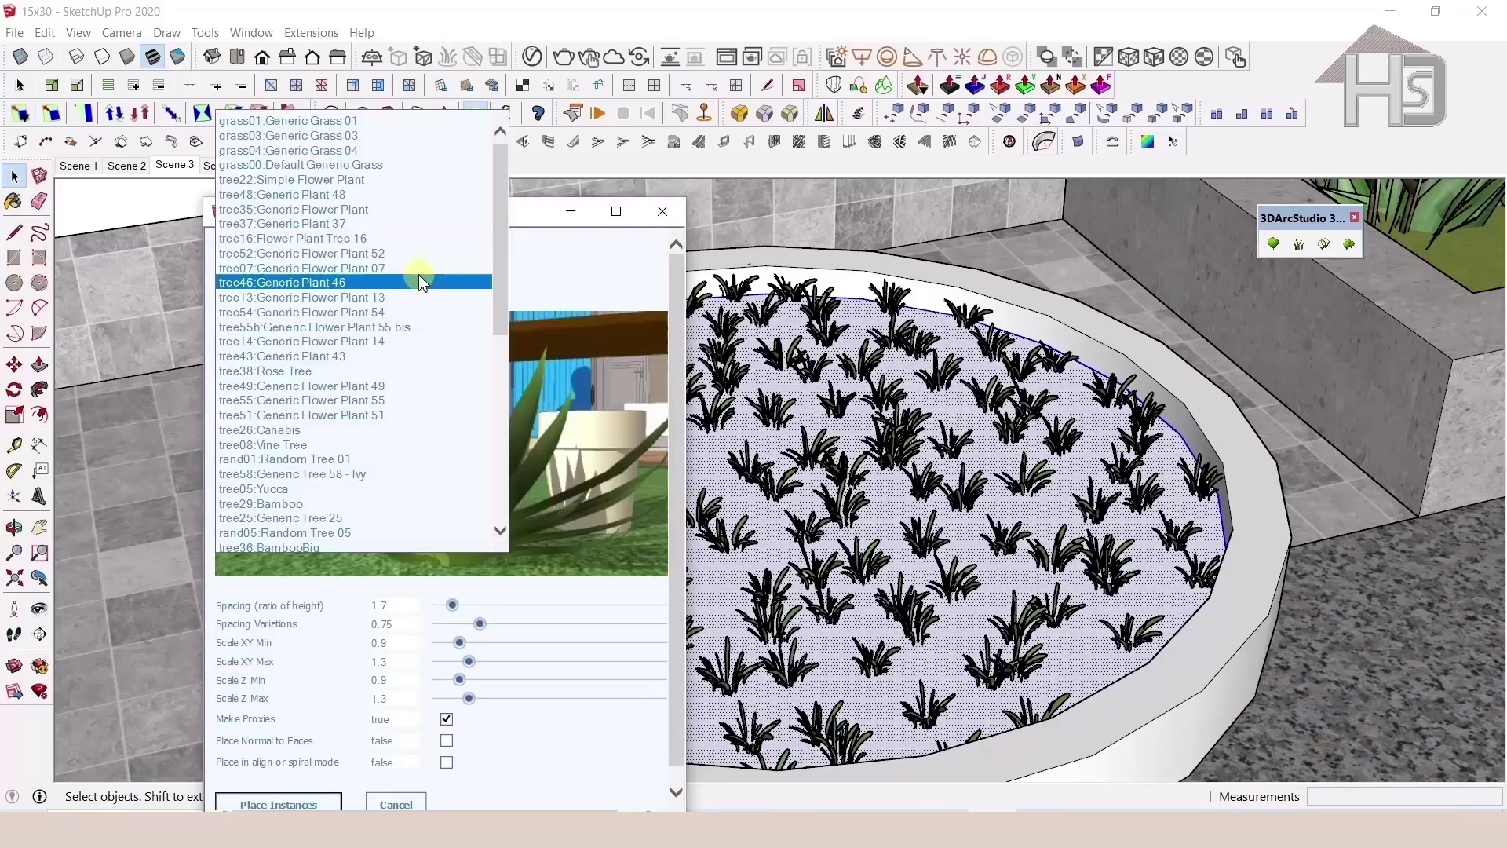
pyautogui.click(377, 313)
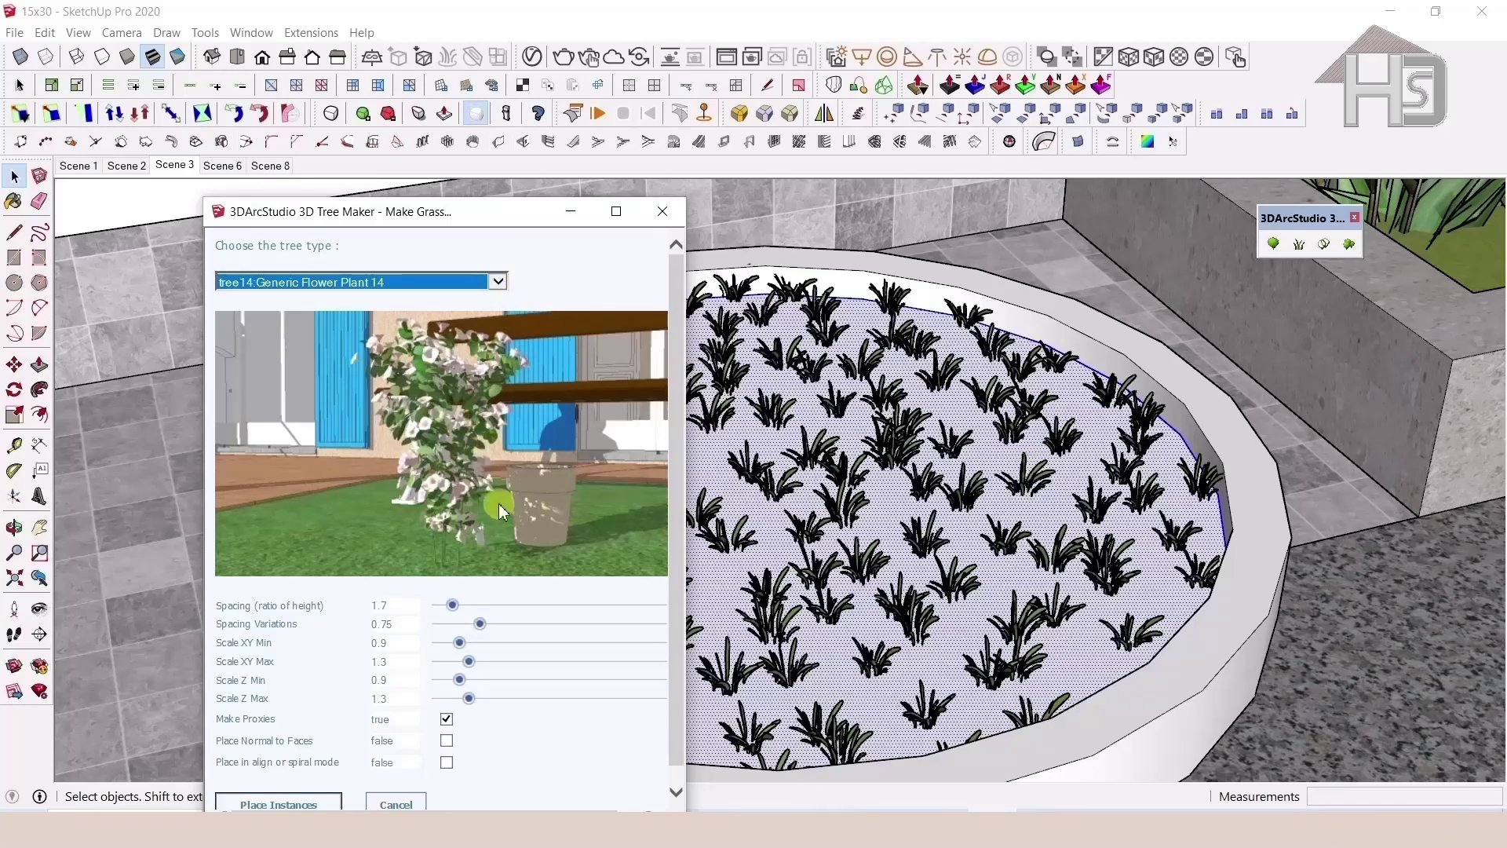
pyautogui.scroll(-1, 459, 690)
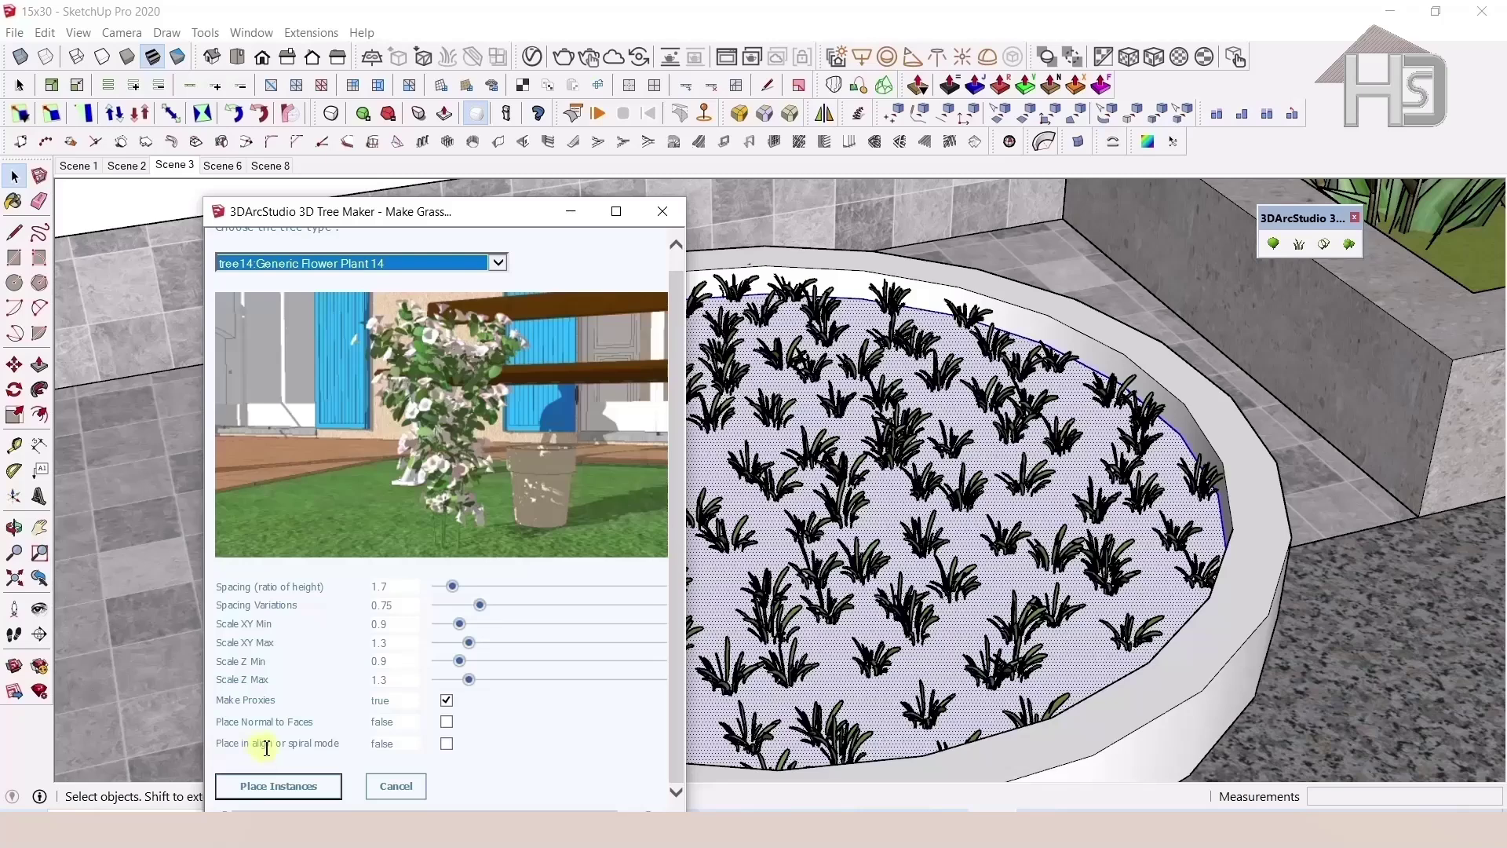
pyautogui.click(445, 744)
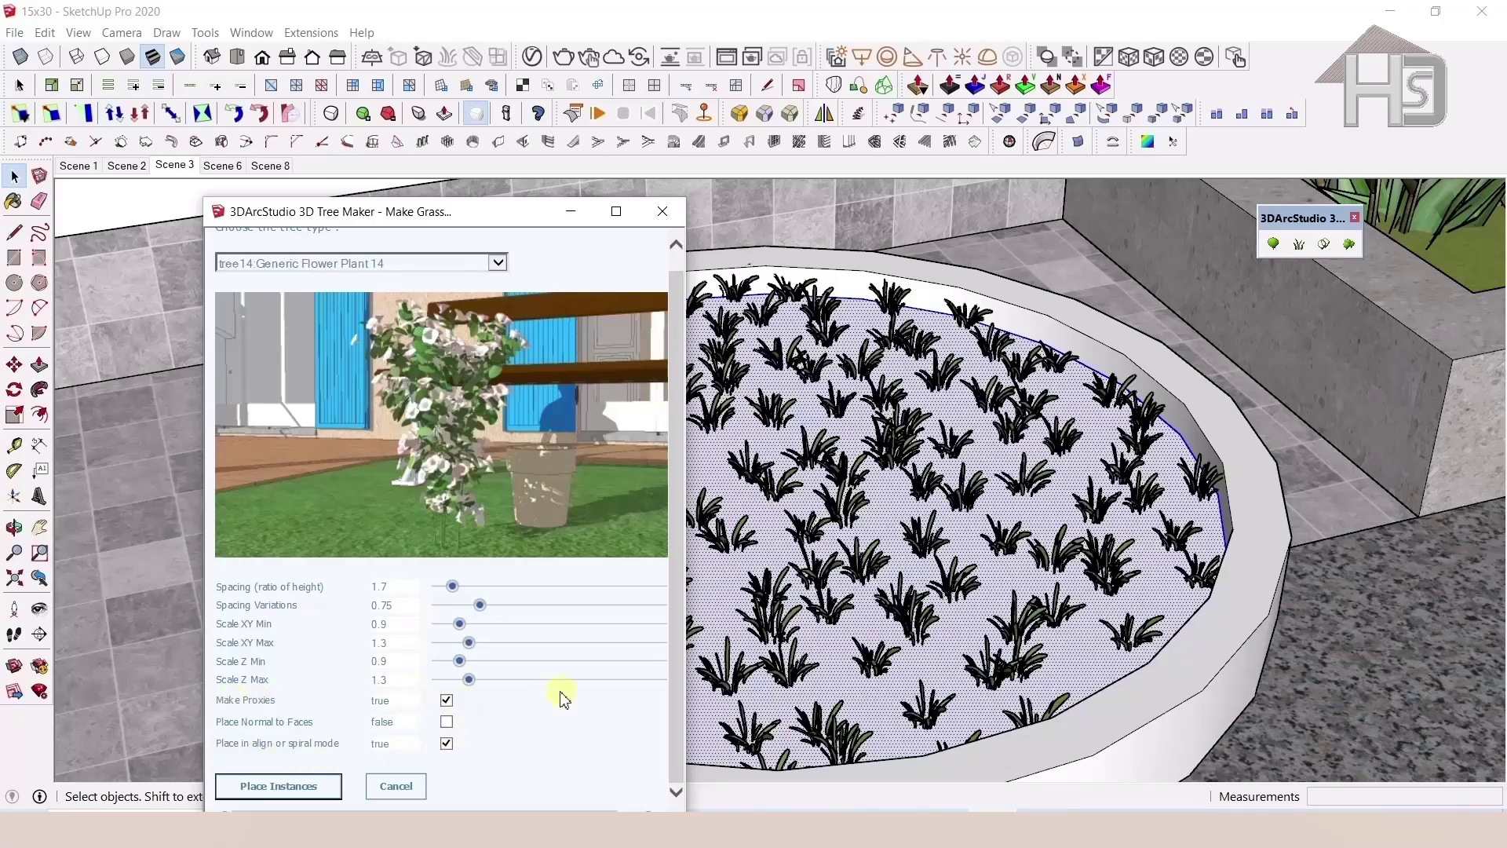
pyautogui.click(276, 787)
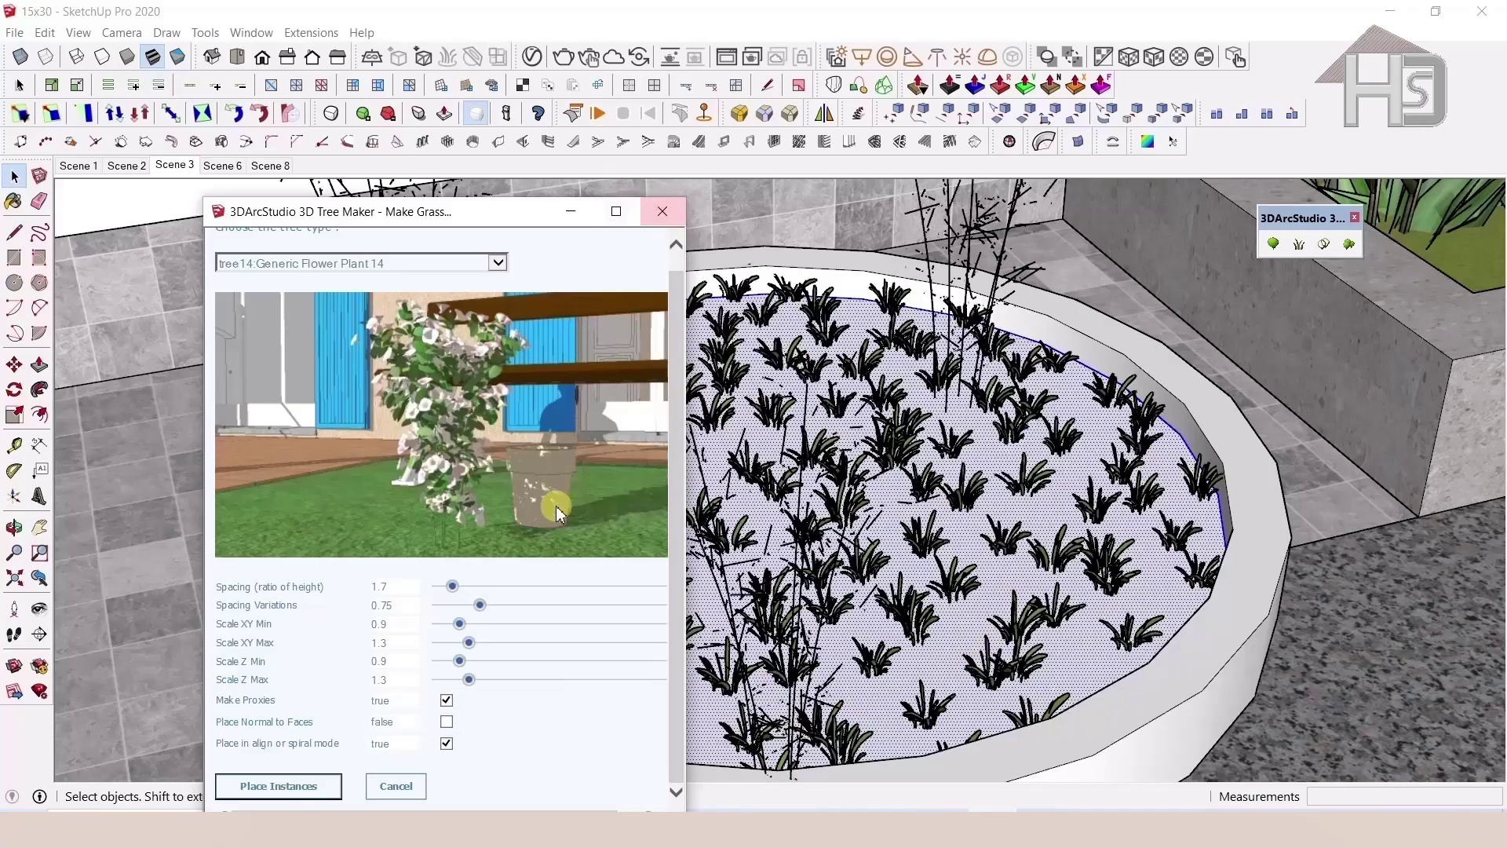
# Orbit around the round planter to inspect the new flowering shrubs
pyautogui.click(663, 211)
pyautogui.moveTo(717, 471)
pyautogui.mouseDown(button='middle')
pyautogui.moveTo(952, 488)
pyautogui.moveTo(605, 682)
pyautogui.moveTo(881, 387)
pyautogui.moveTo(628, 327)
pyautogui.mouseUp(button='middle')
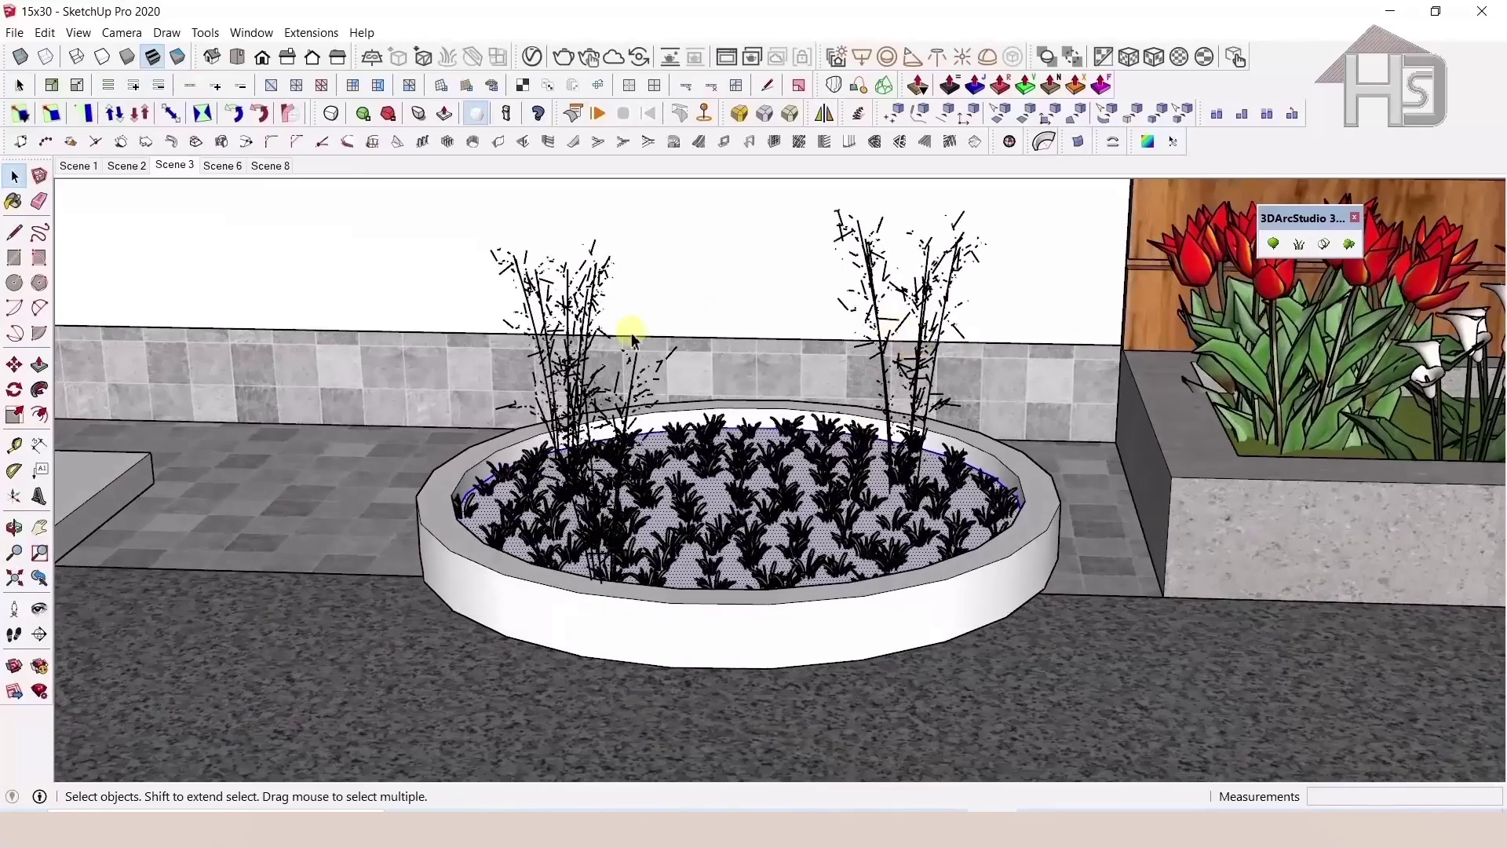
pyautogui.moveTo(660, 561); pyautogui.dragTo(750, 620, button='middle')
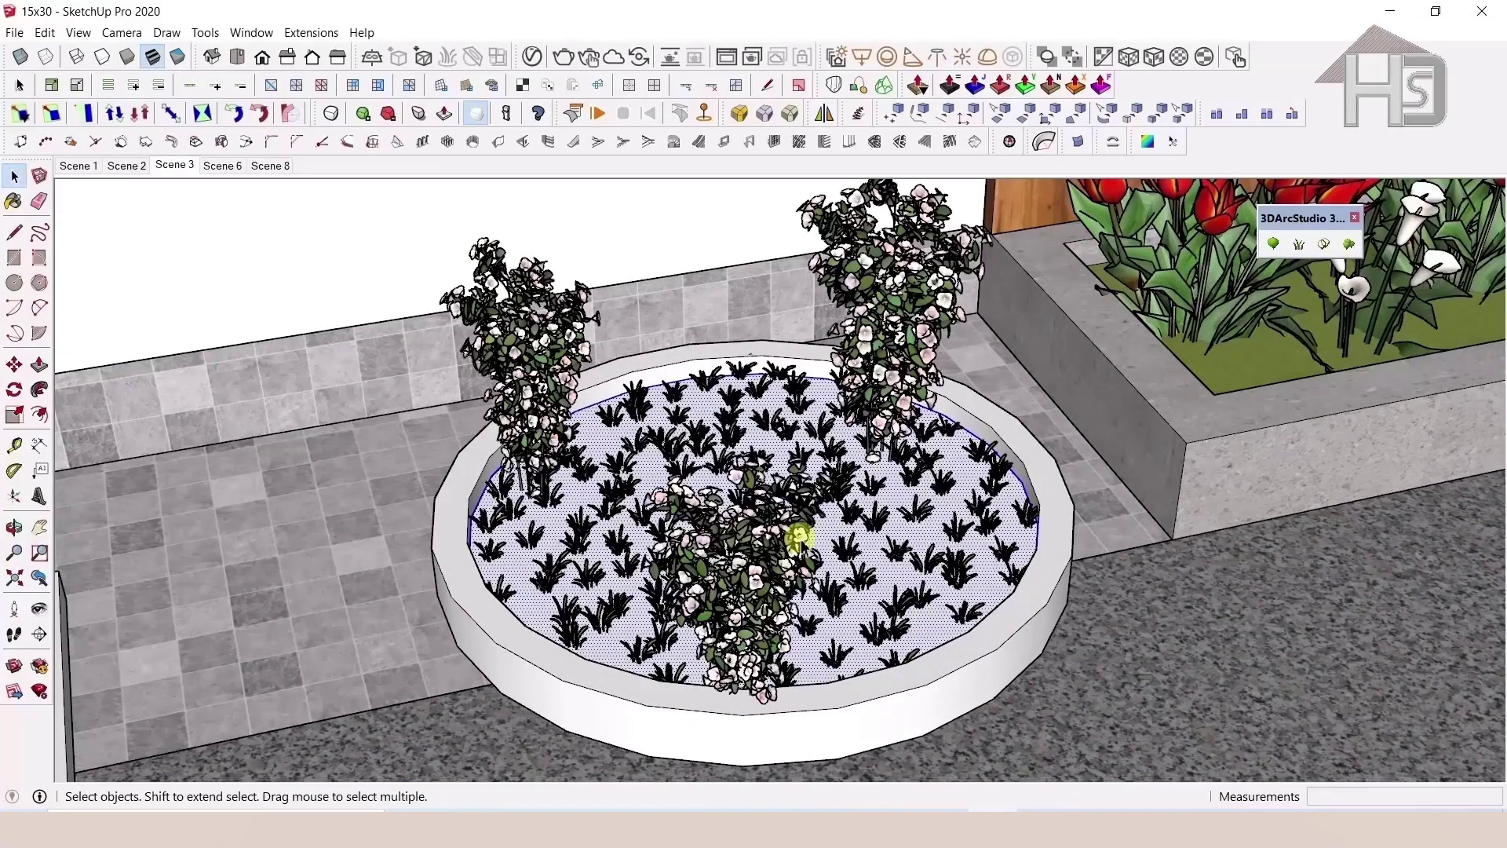
pyautogui.scroll(2, 800, 531)
pyautogui.moveTo(1036, 531)
pyautogui.mouseDown(button='middle')
pyautogui.moveTo(787, 531)
pyautogui.moveTo(633, 488)
pyautogui.moveTo(673, 411)
pyautogui.moveTo(616, 548)
pyautogui.moveTo(627, 603)
pyautogui.moveTo(1009, 565)
pyautogui.moveTo(916, 437)
pyautogui.moveTo(824, 525)
pyautogui.mouseUp(button='middle')
pyautogui.scroll(-1, 942, 547)
pyautogui.moveTo(995, 521); pyautogui.dragTo(539, 572, button='middle')
# Plant tree35:Generic Flower Plant instances across the slab's top face
pyautogui.click(509, 576)
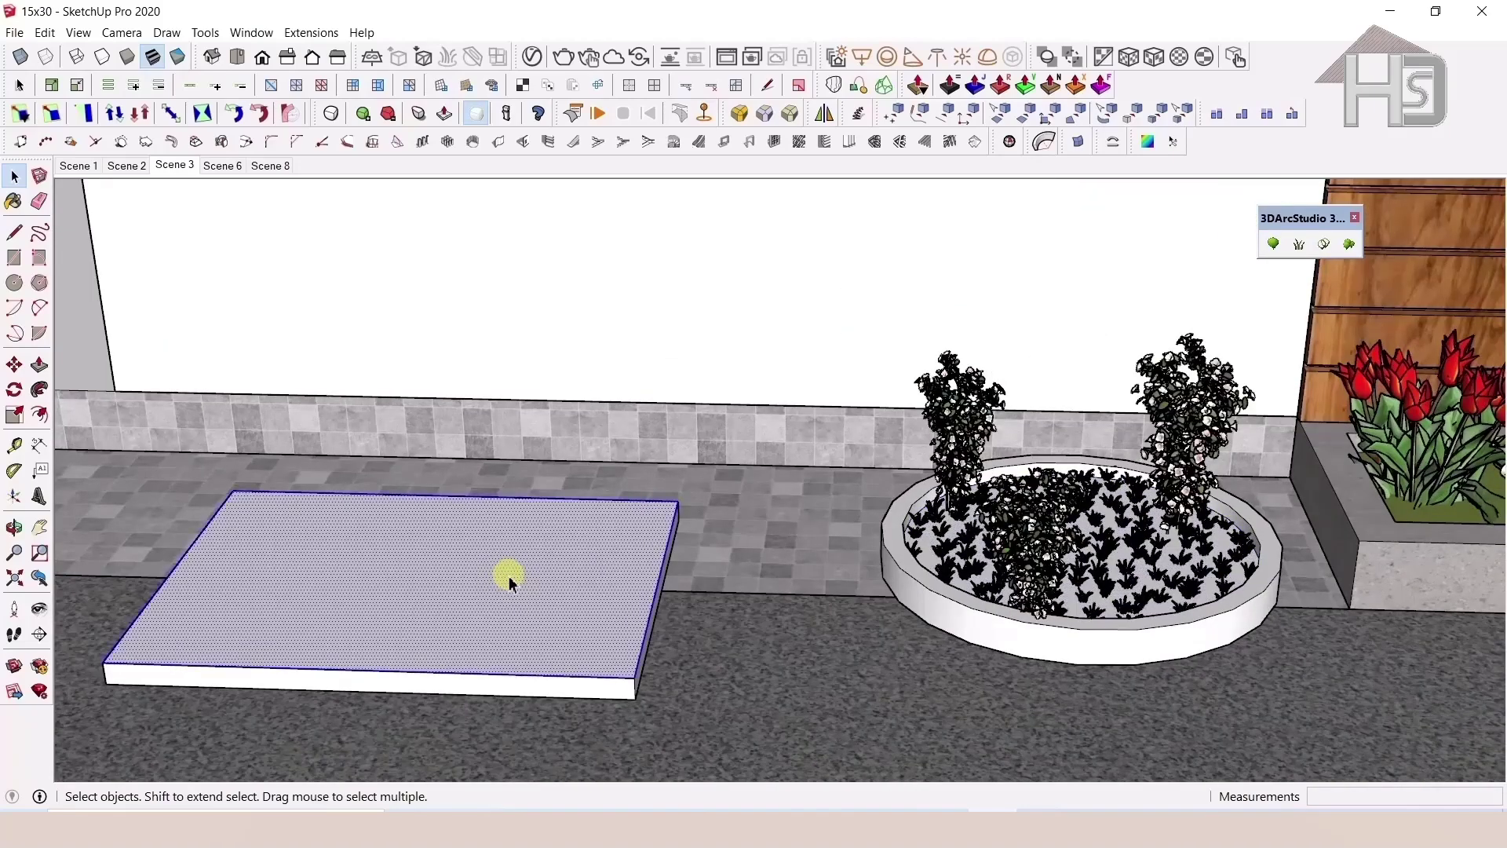
pyautogui.click(1299, 245)
pyautogui.click(1301, 247)
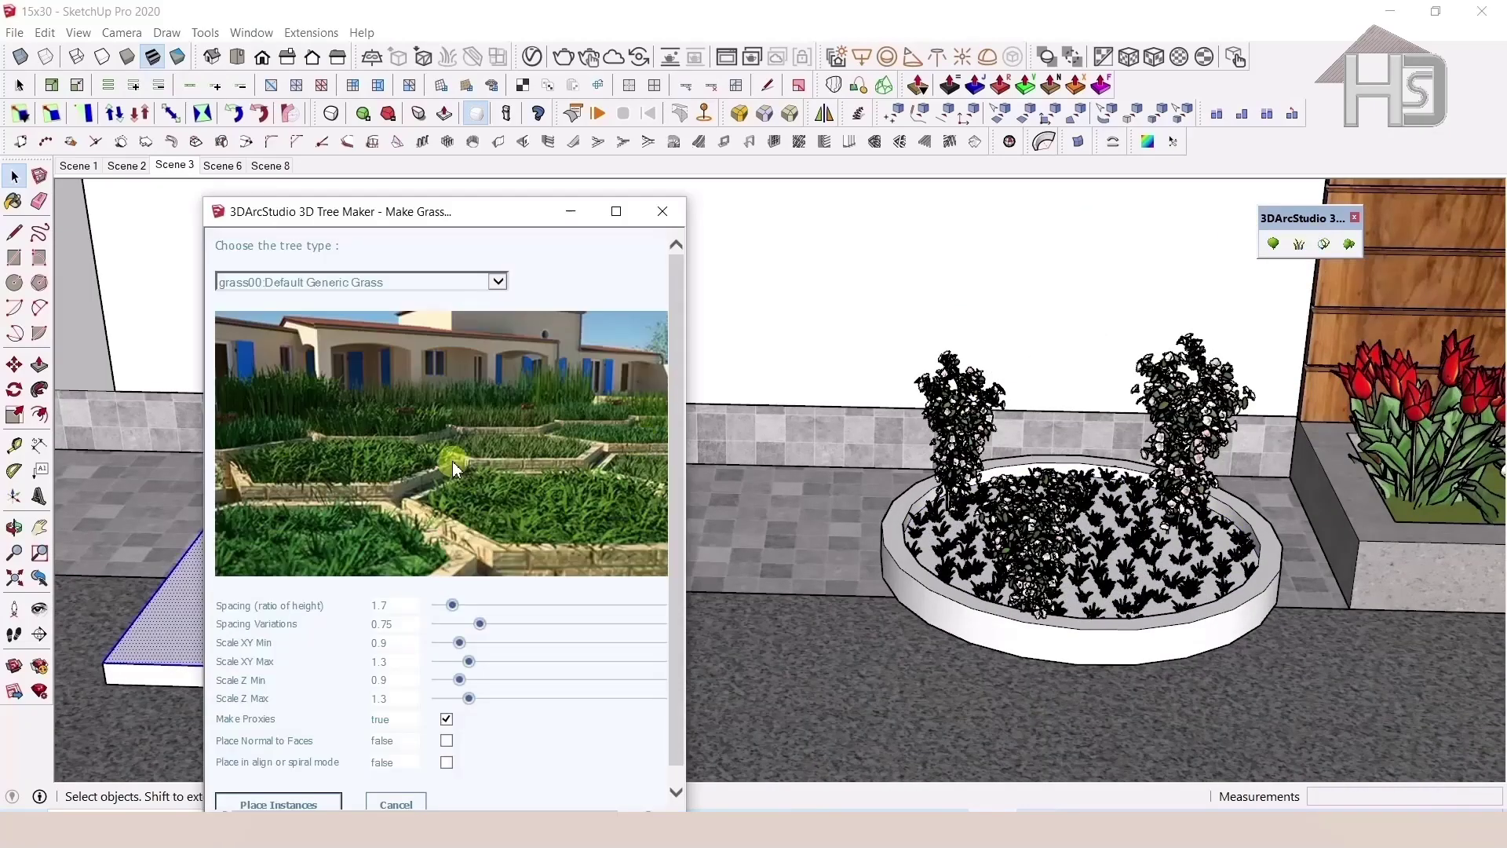
pyautogui.click(455, 289)
pyautogui.click(366, 325)
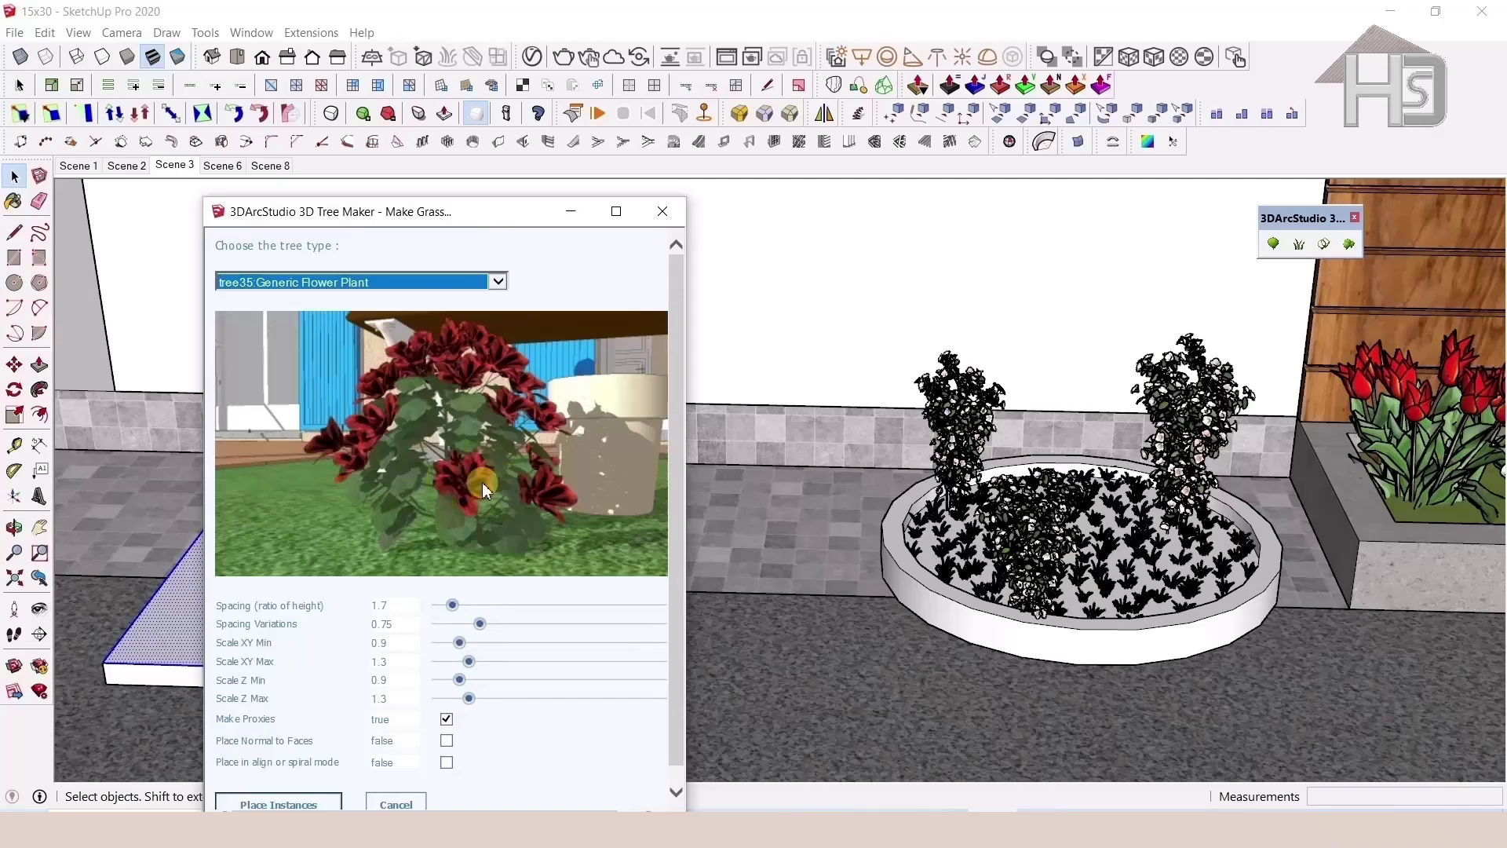
pyautogui.click(294, 806)
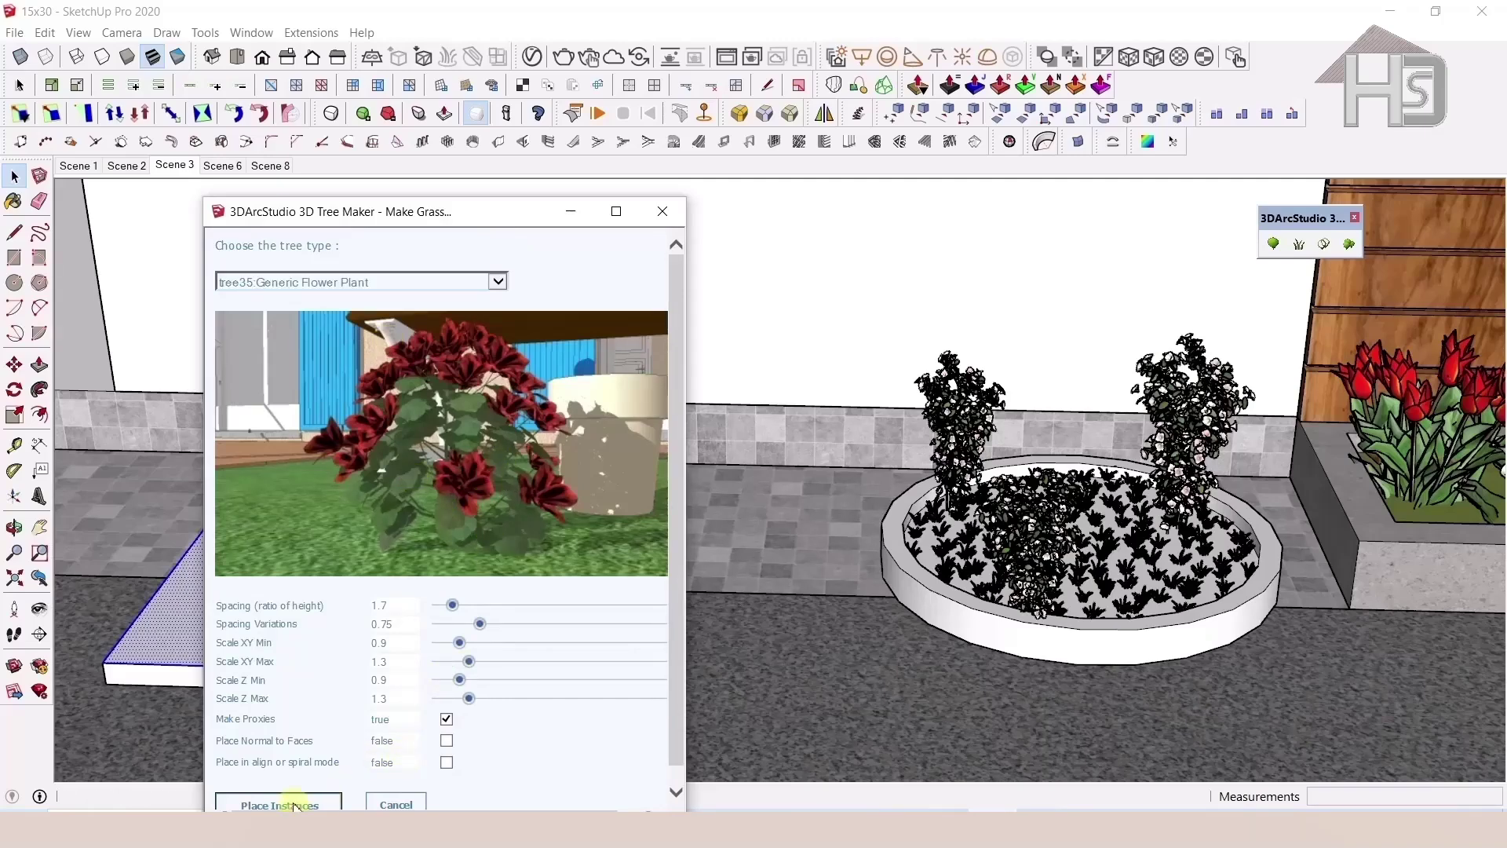
# Generate full shrub geometry on the slab and orbit out to see planters, wall and door
pyautogui.moveTo(444, 219); pyautogui.dragTo(868, 223)
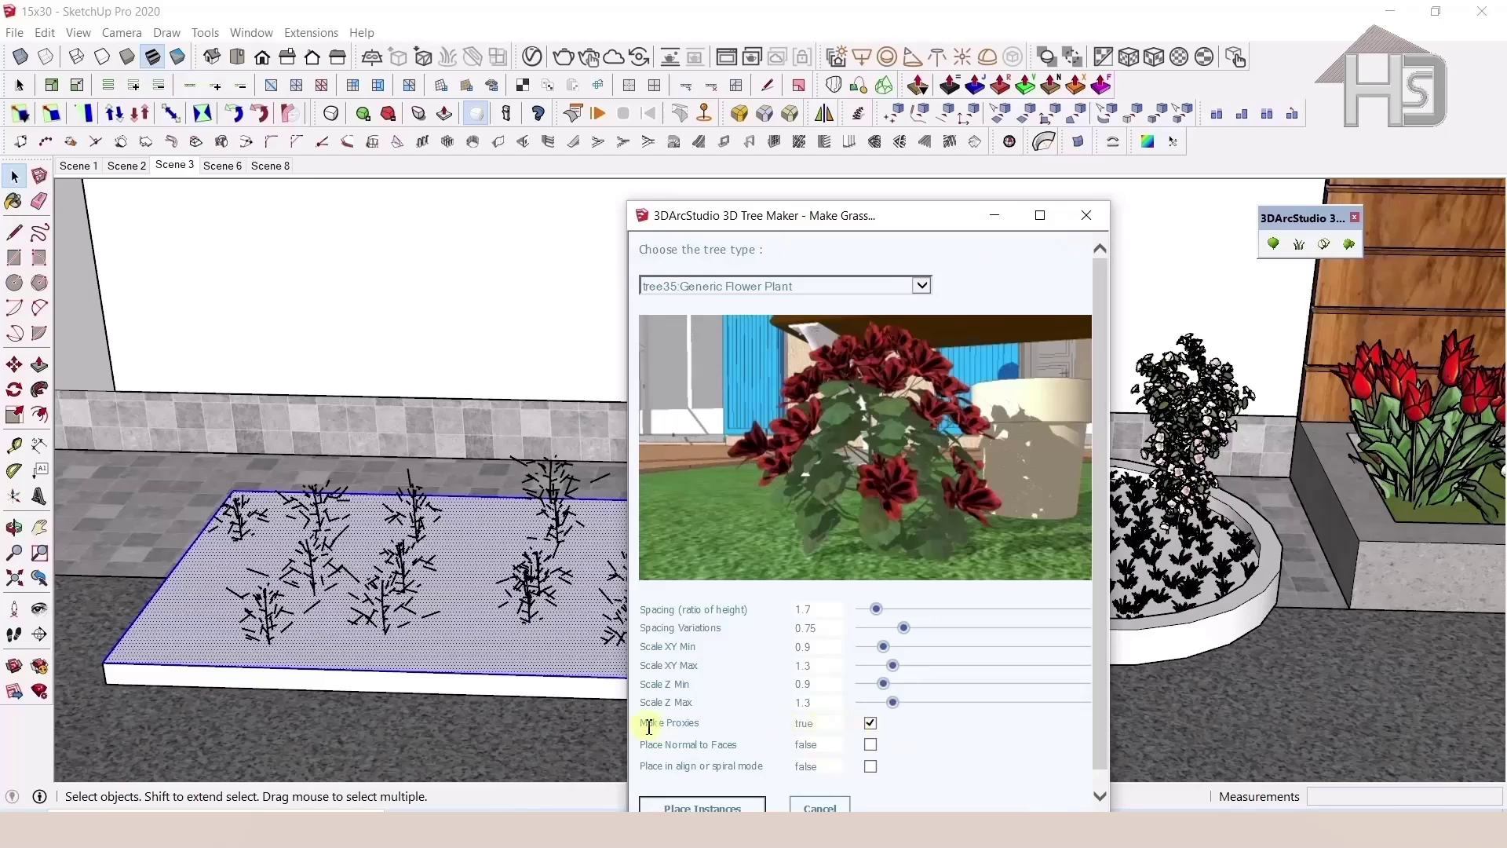
pyautogui.click(1087, 215)
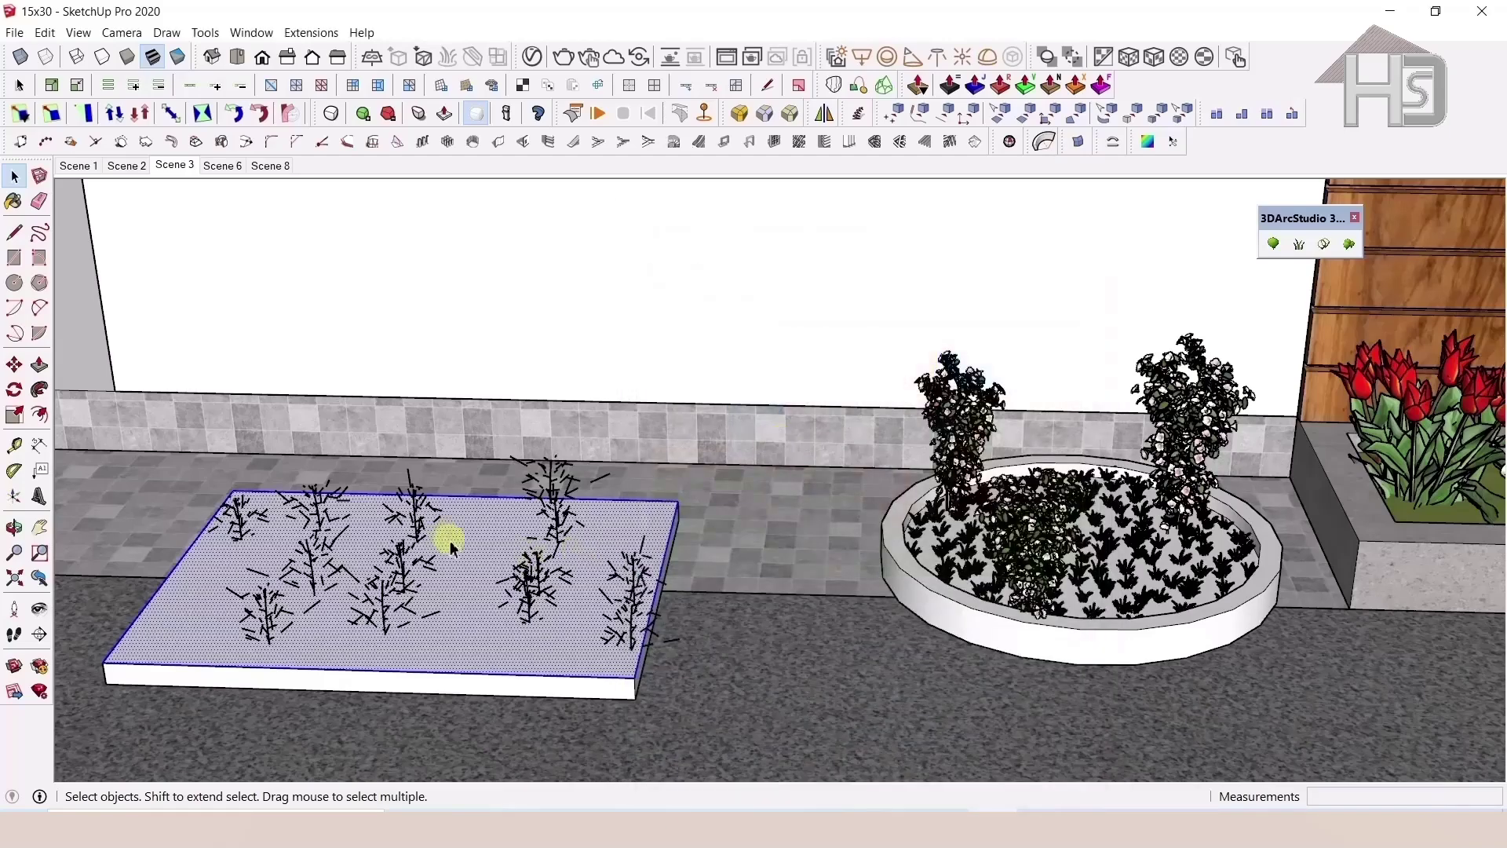
pyautogui.moveTo(437, 531)
pyautogui.mouseDown(button='middle')
pyautogui.moveTo(548, 756)
pyautogui.moveTo(795, 532)
pyautogui.moveTo(694, 452)
pyautogui.mouseUp(button='middle')
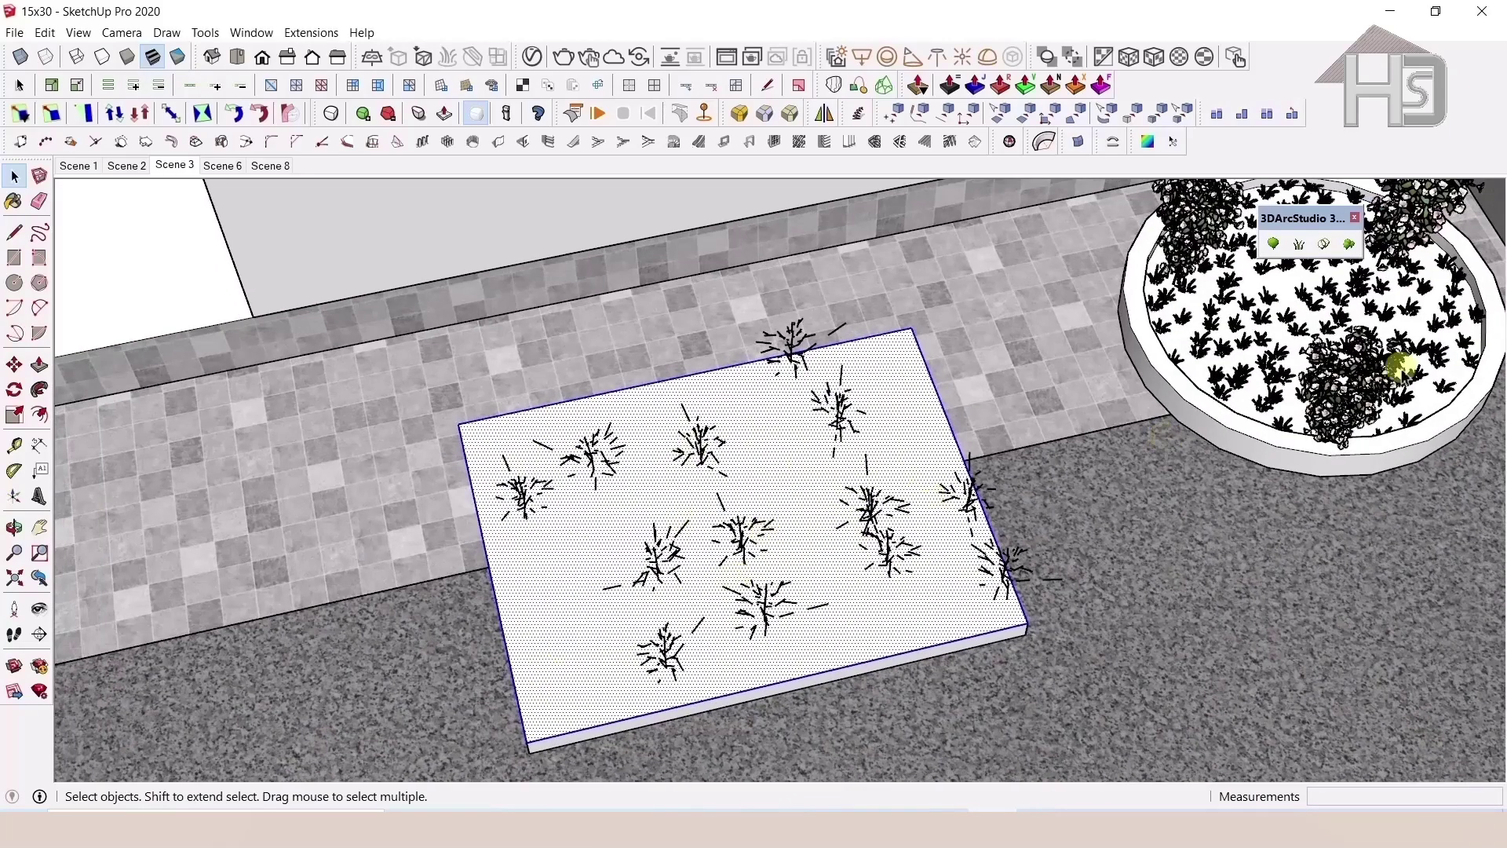
pyautogui.click(1349, 243)
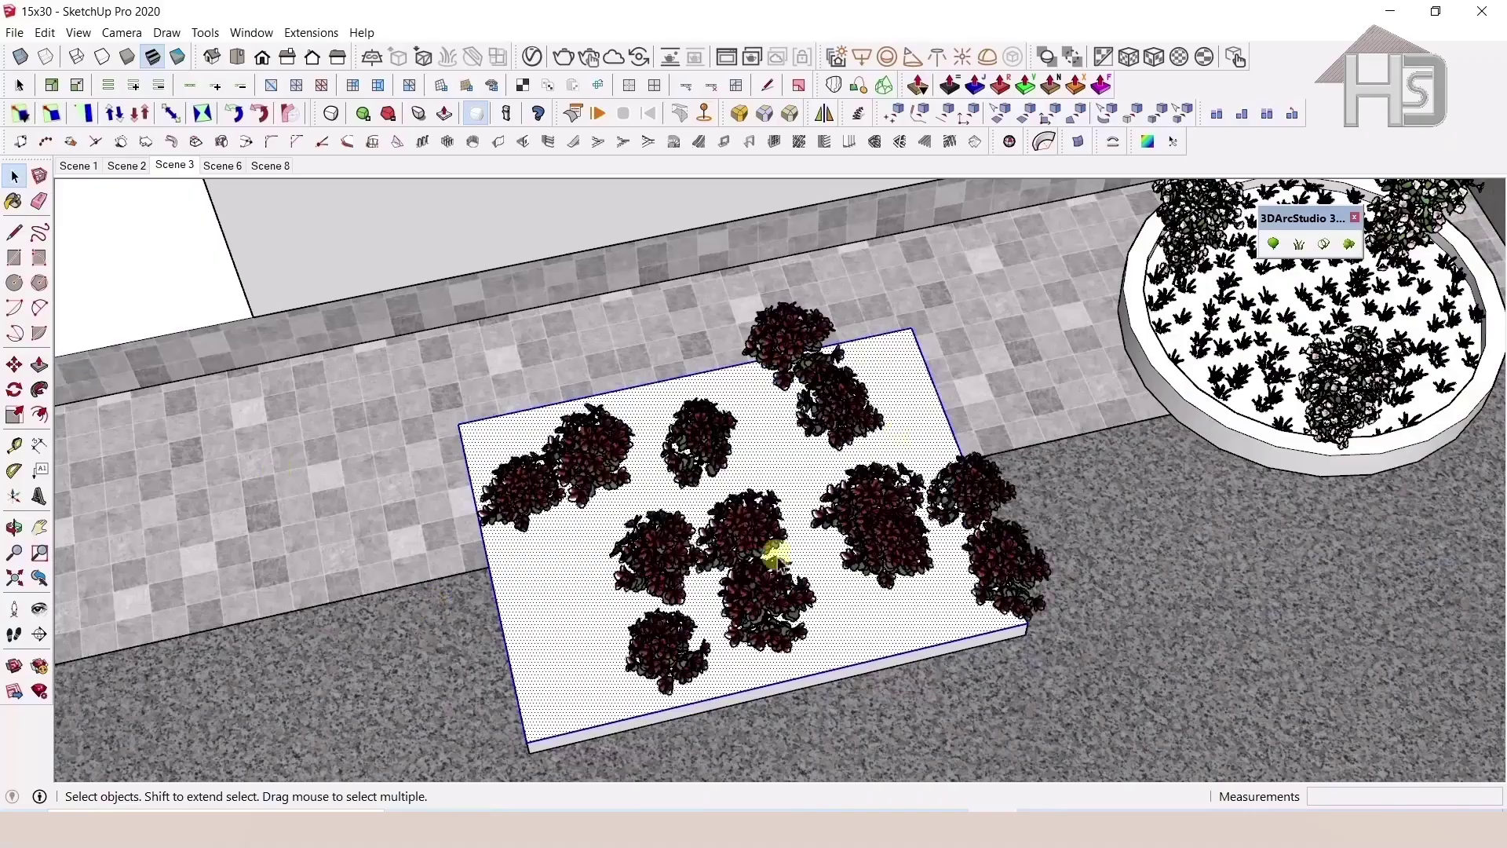
pyautogui.scroll(1, 784, 565)
pyautogui.moveTo(834, 591)
pyautogui.mouseDown(button='middle')
pyautogui.moveTo(824, 531)
pyautogui.moveTo(723, 393)
pyautogui.moveTo(578, 387)
pyautogui.moveTo(487, 526)
pyautogui.mouseUp(button='middle')
pyautogui.scroll(-2, 487, 526)
pyautogui.moveTo(736, 615)
pyautogui.mouseDown(button='middle')
pyautogui.moveTo(915, 562)
pyautogui.moveTo(640, 565)
pyautogui.moveTo(971, 493)
pyautogui.moveTo(642, 558)
pyautogui.moveTo(1070, 531)
pyautogui.moveTo(1046, 588)
pyautogui.moveTo(1319, 343)
pyautogui.moveTo(1397, 421)
pyautogui.mouseUp(button='middle')
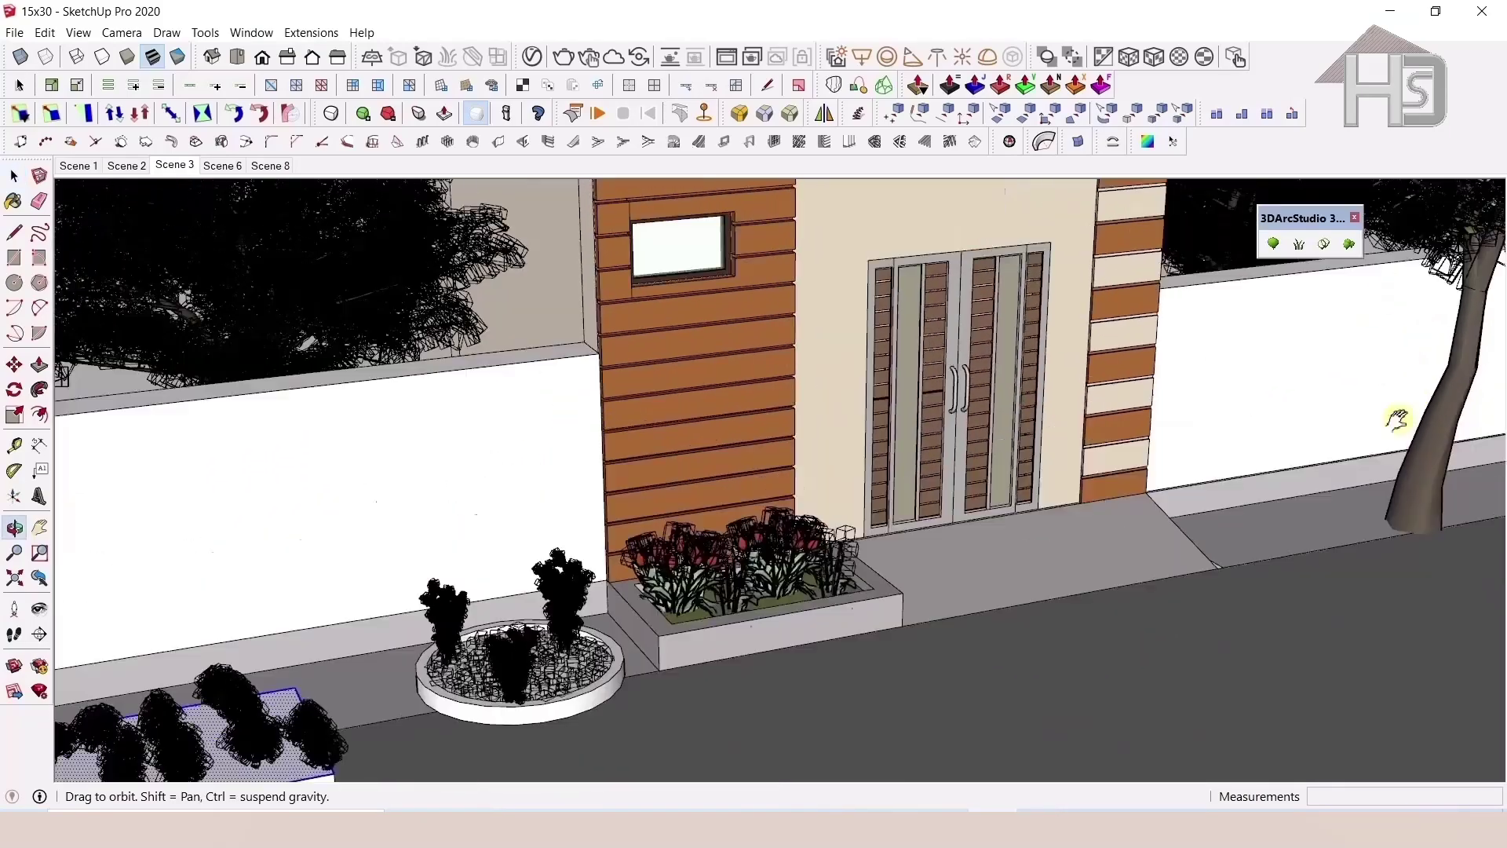
pyautogui.press('space')
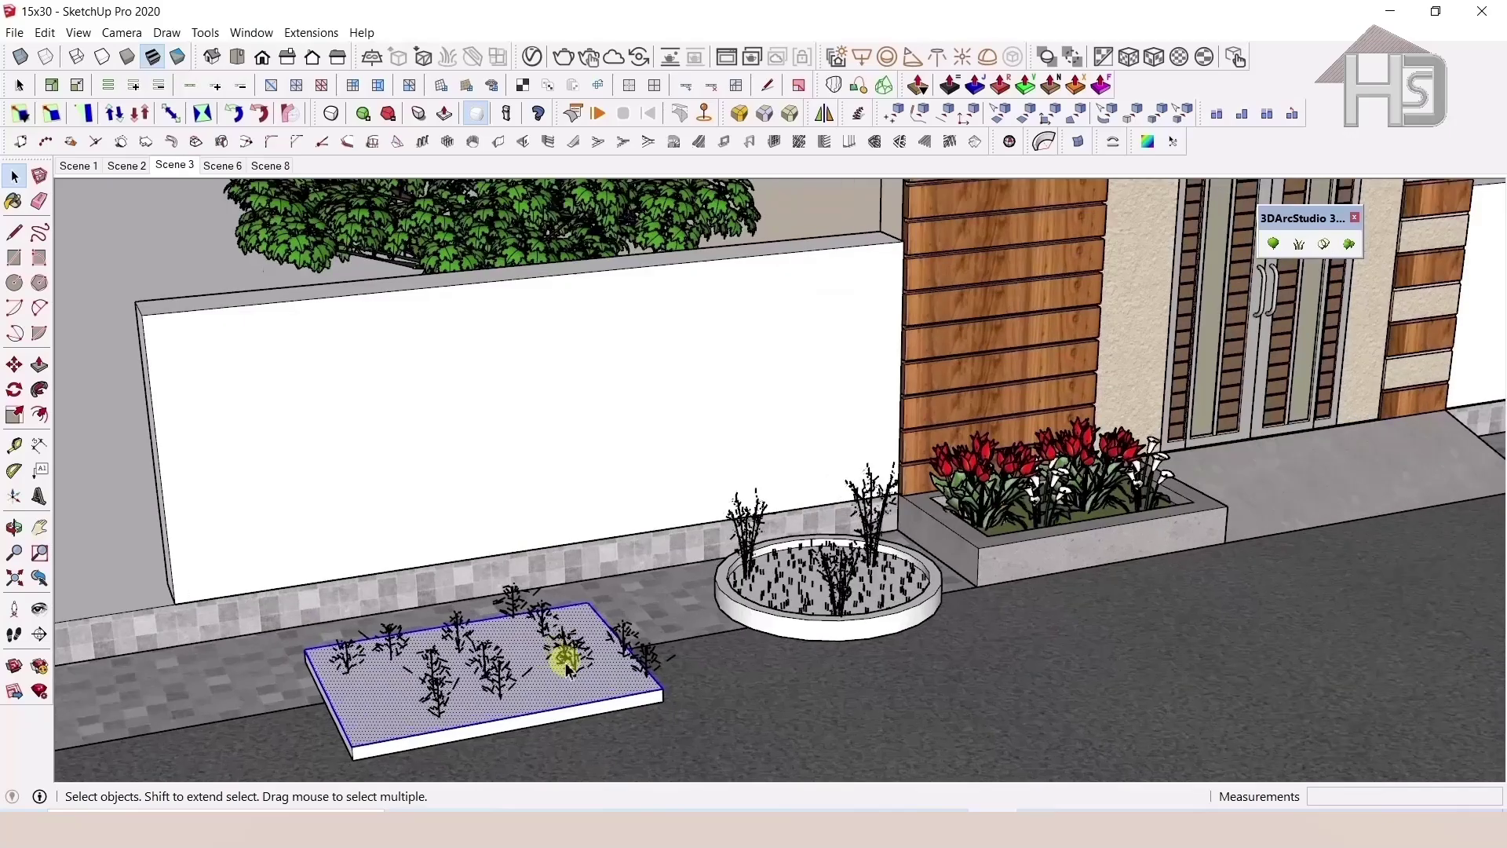
pyautogui.scroll(3, 808, 667)
pyautogui.moveTo(808, 667)
pyautogui.mouseDown(button='middle')
pyautogui.moveTo(965, 525)
pyautogui.moveTo(875, 491)
pyautogui.moveTo(746, 521)
pyautogui.moveTo(942, 437)
pyautogui.mouseUp(button='middle')
pyautogui.scroll(3, 1011, 491)
pyautogui.scroll(-3, 538, 522)
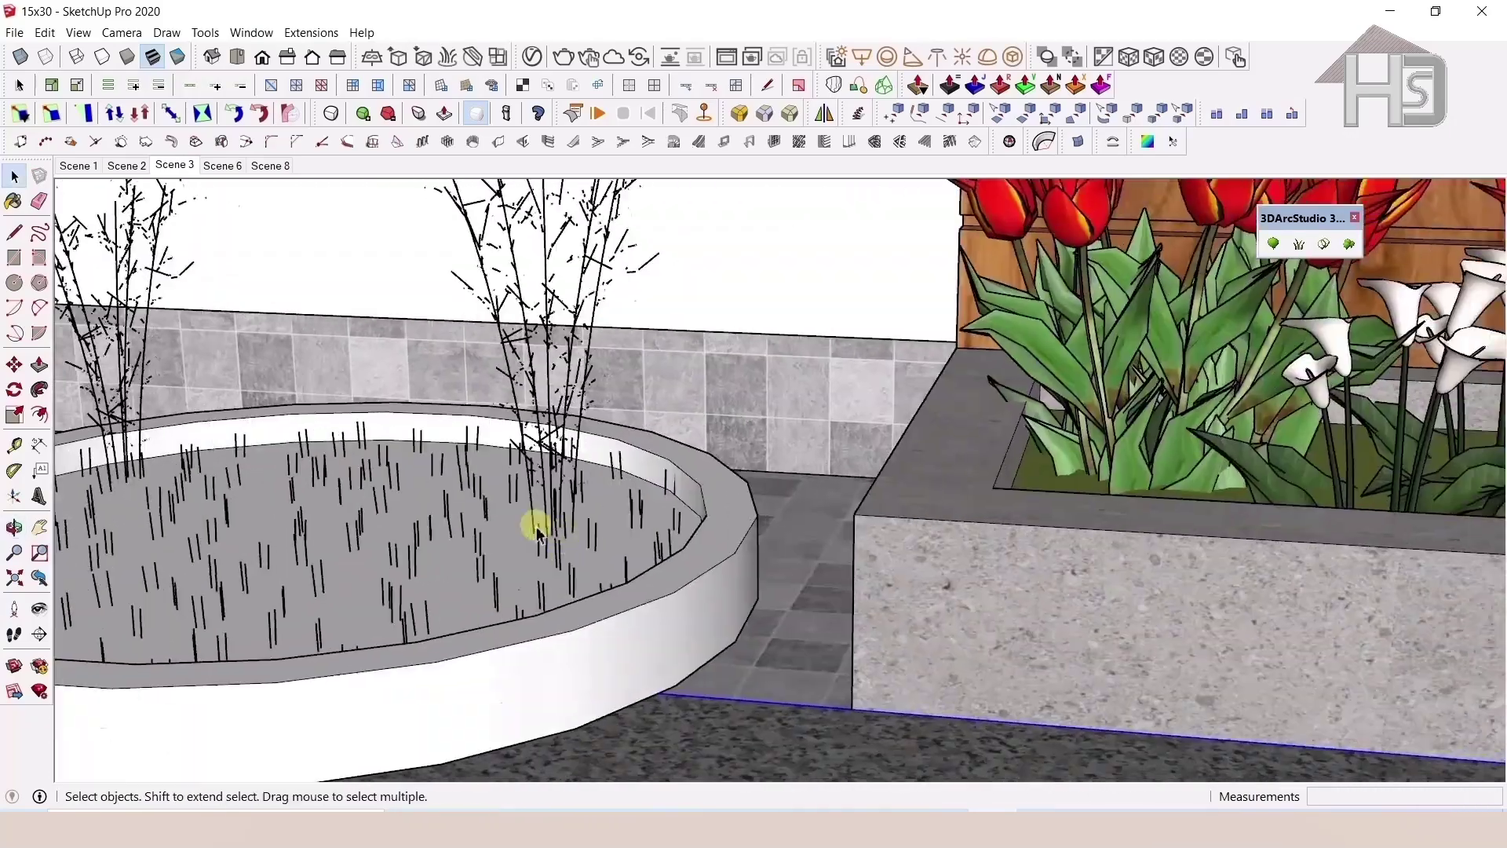
pyautogui.scroll(-3, 1003, 599)
pyautogui.moveTo(1003, 599)
pyautogui.mouseDown(button='middle')
pyautogui.moveTo(875, 528)
pyautogui.moveTo(698, 537)
pyautogui.moveTo(1033, 511)
pyautogui.moveTo(1069, 454)
pyautogui.moveTo(981, 761)
pyautogui.mouseUp(button='middle')
pyautogui.scroll(4, 875, 529)
pyautogui.moveTo(944, 531)
pyautogui.mouseDown(button='middle')
pyautogui.moveTo(976, 673)
pyautogui.moveTo(996, 585)
pyautogui.moveTo(948, 599)
pyautogui.moveTo(925, 518)
pyautogui.moveTo(845, 480)
pyautogui.mouseUp(button='middle')
pyautogui.scroll(-2, 996, 578)
pyautogui.scroll(-1, 995, 582)
pyautogui.scroll(-2, 902, 441)
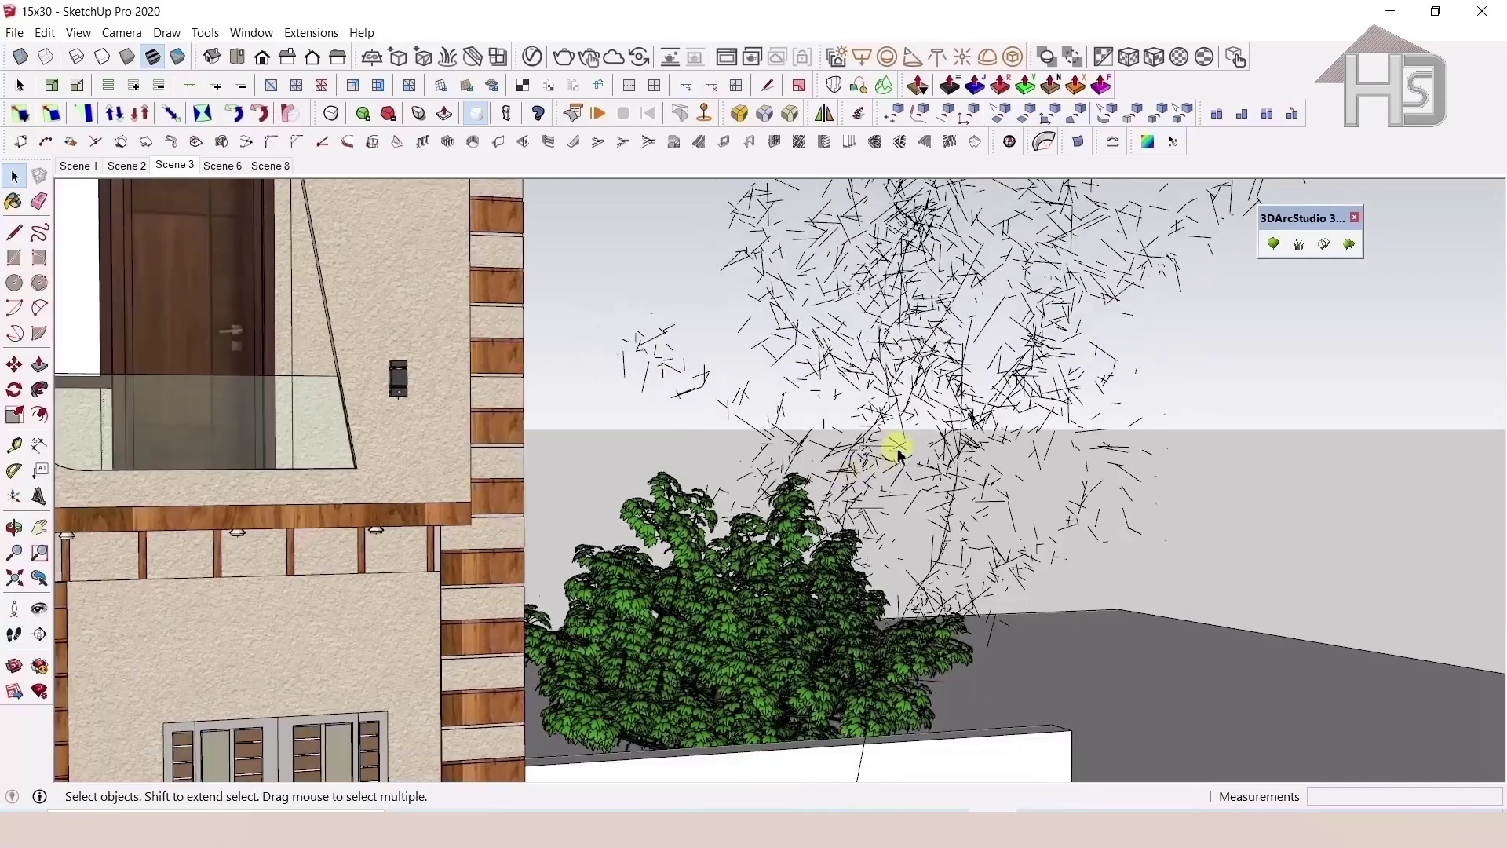
pyautogui.scroll(-2, 902, 441)
pyautogui.scroll(-2, 902, 440)
pyautogui.scroll(-1, 1087, 275)
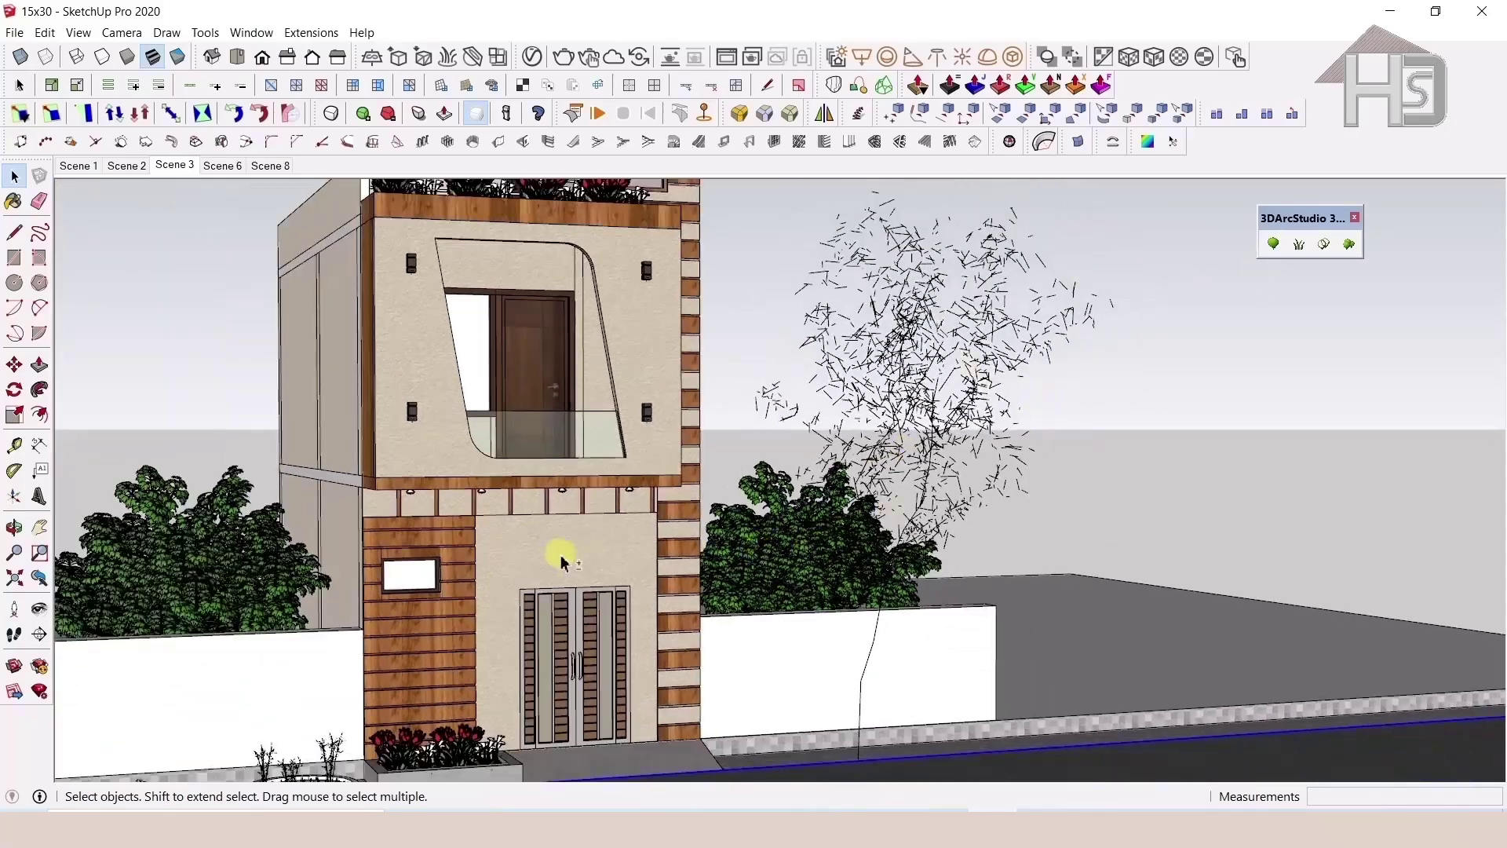
pyautogui.moveTo(562, 559)
pyautogui.mouseDown(button='middle')
pyautogui.moveTo(767, 461)
pyautogui.moveTo(1194, 505)
pyautogui.moveTo(690, 612)
pyautogui.moveTo(819, 503)
pyautogui.moveTo(1137, 380)
pyautogui.moveTo(922, 548)
pyautogui.mouseUp(button='middle')
pyautogui.scroll(3, 598, 629)
pyautogui.scroll(2, 648, 657)
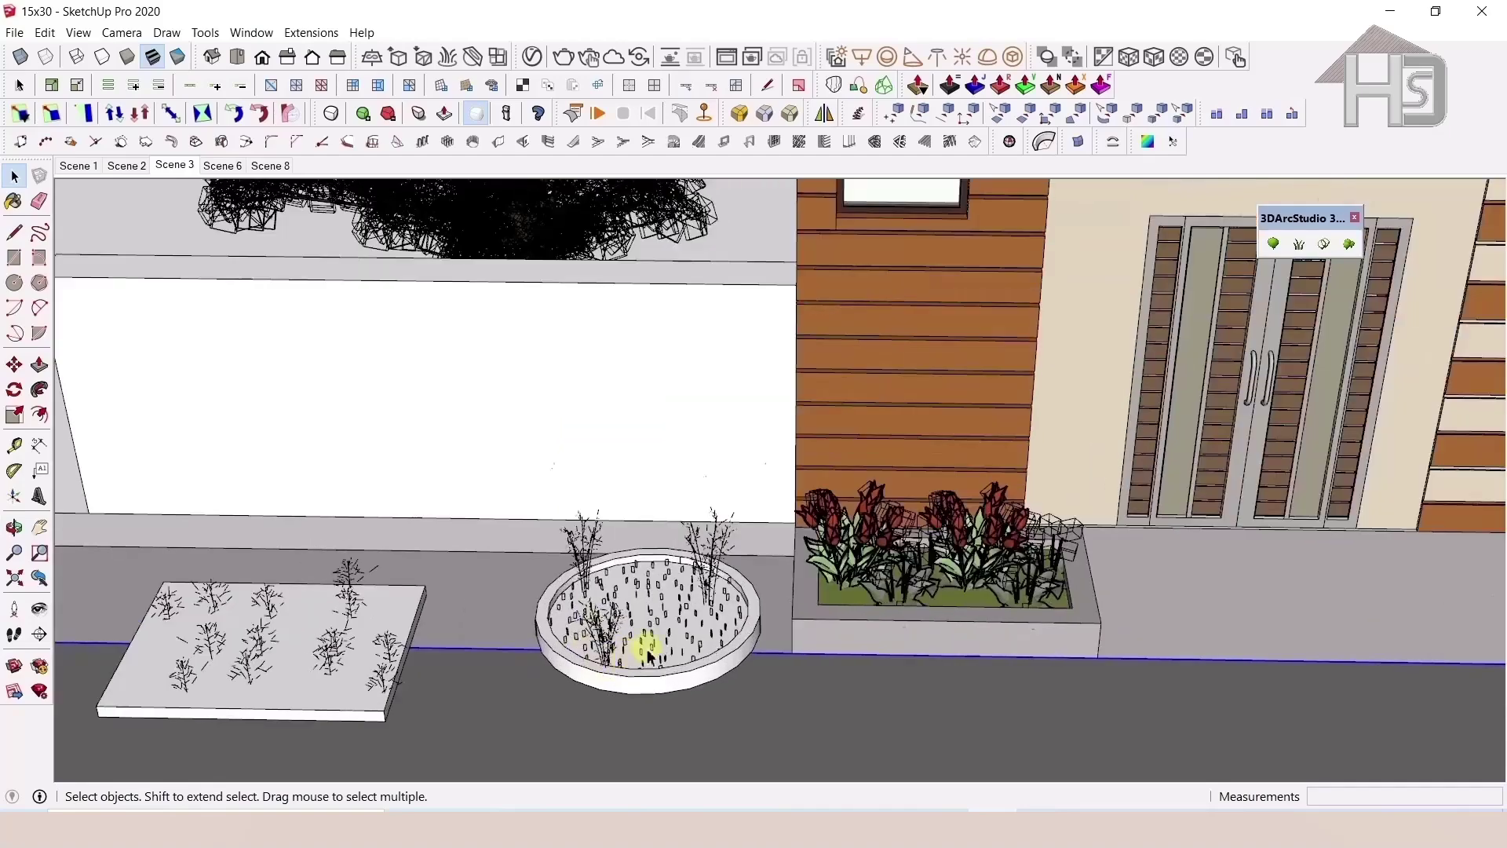
pyautogui.scroll(2, 649, 657)
pyautogui.scroll(-4, 924, 565)
pyautogui.click(1299, 244)
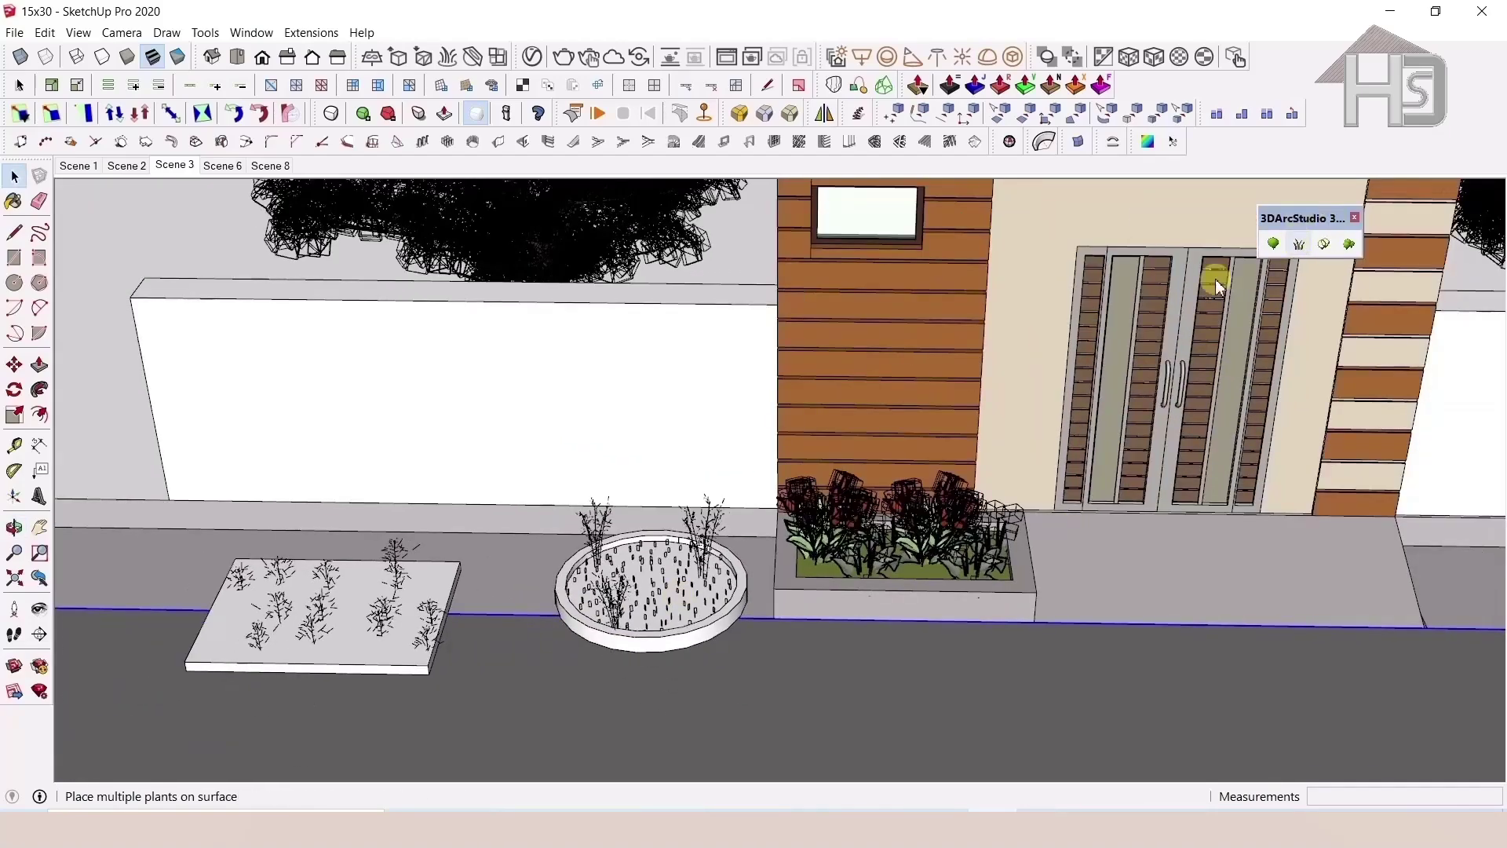
pyautogui.press('space')
# Enter the round planter's plant group and review a shrub's 3DArcStudio Tree configuration
pyautogui.click(598, 511)
pyautogui.scroll(3, 595, 517)
pyautogui.scroll(2, 598, 534)
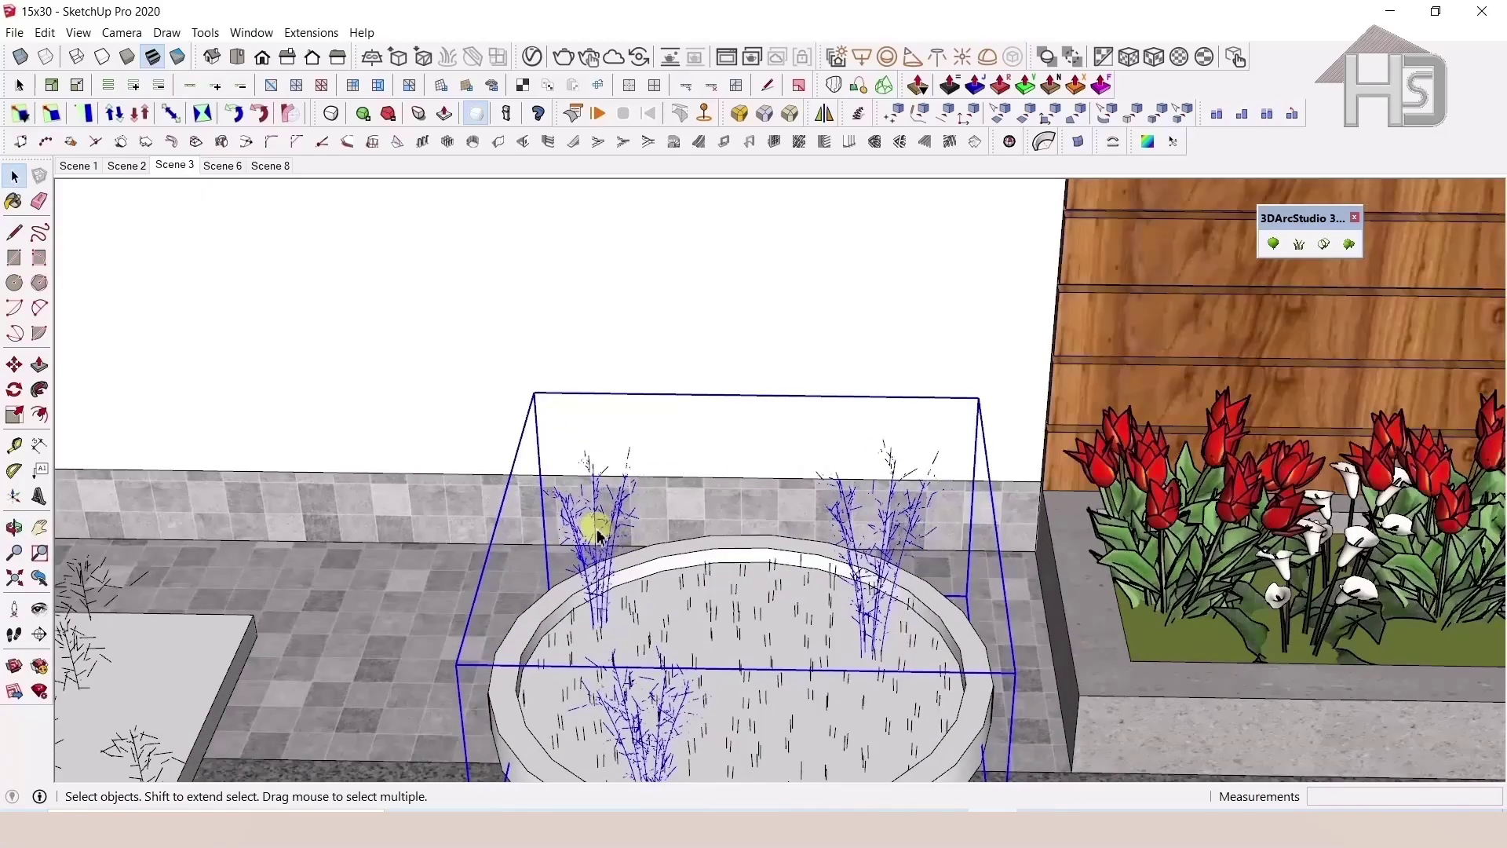
pyautogui.doubleClick(596, 533)
pyautogui.click(595, 527)
pyautogui.rightClick(596, 530)
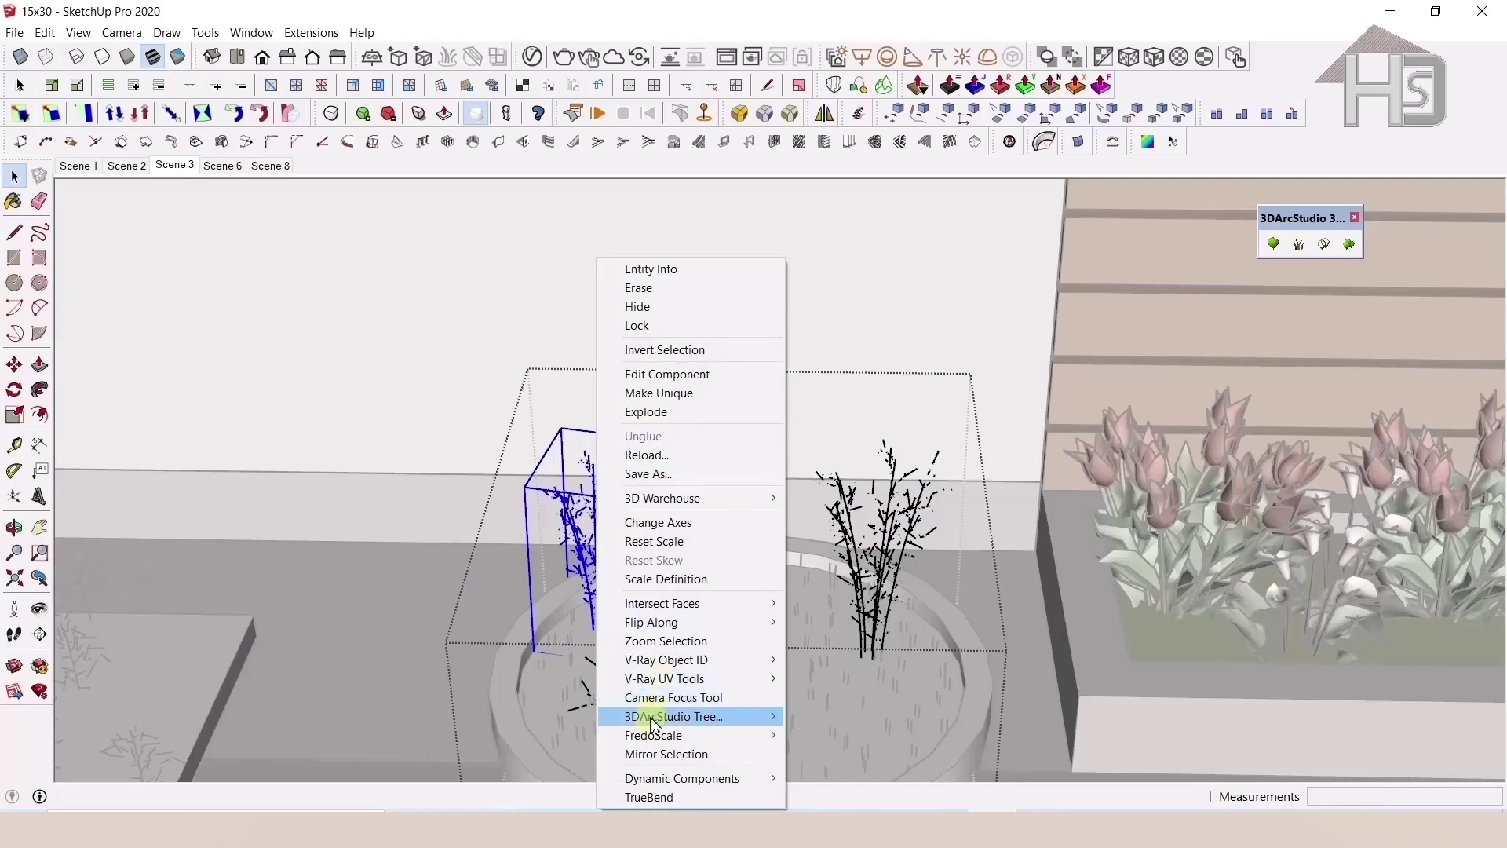
pyautogui.moveTo(673, 715)
pyautogui.click(864, 717)
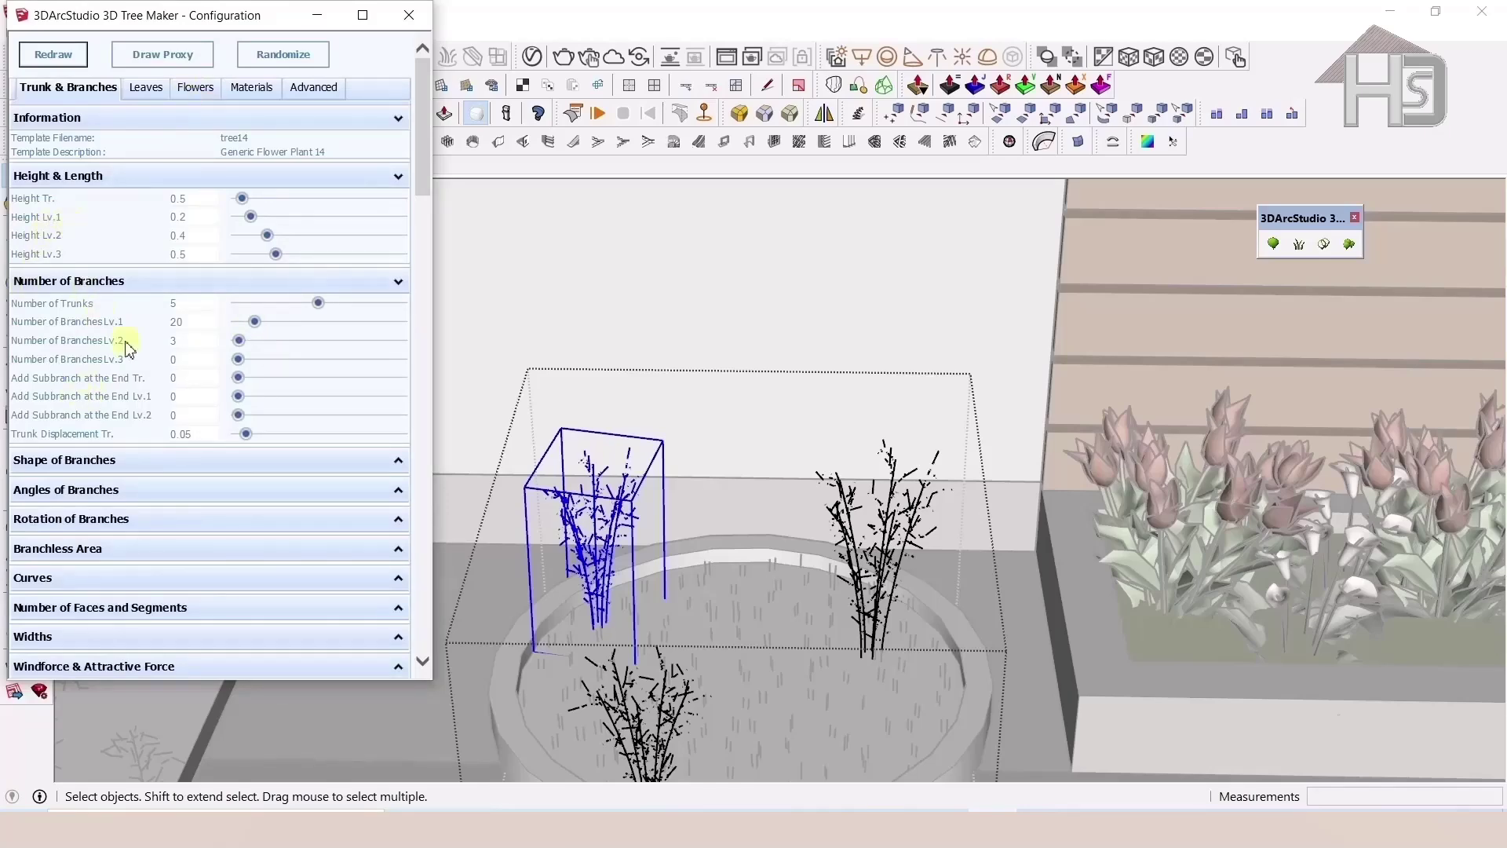
pyautogui.click(408, 15)
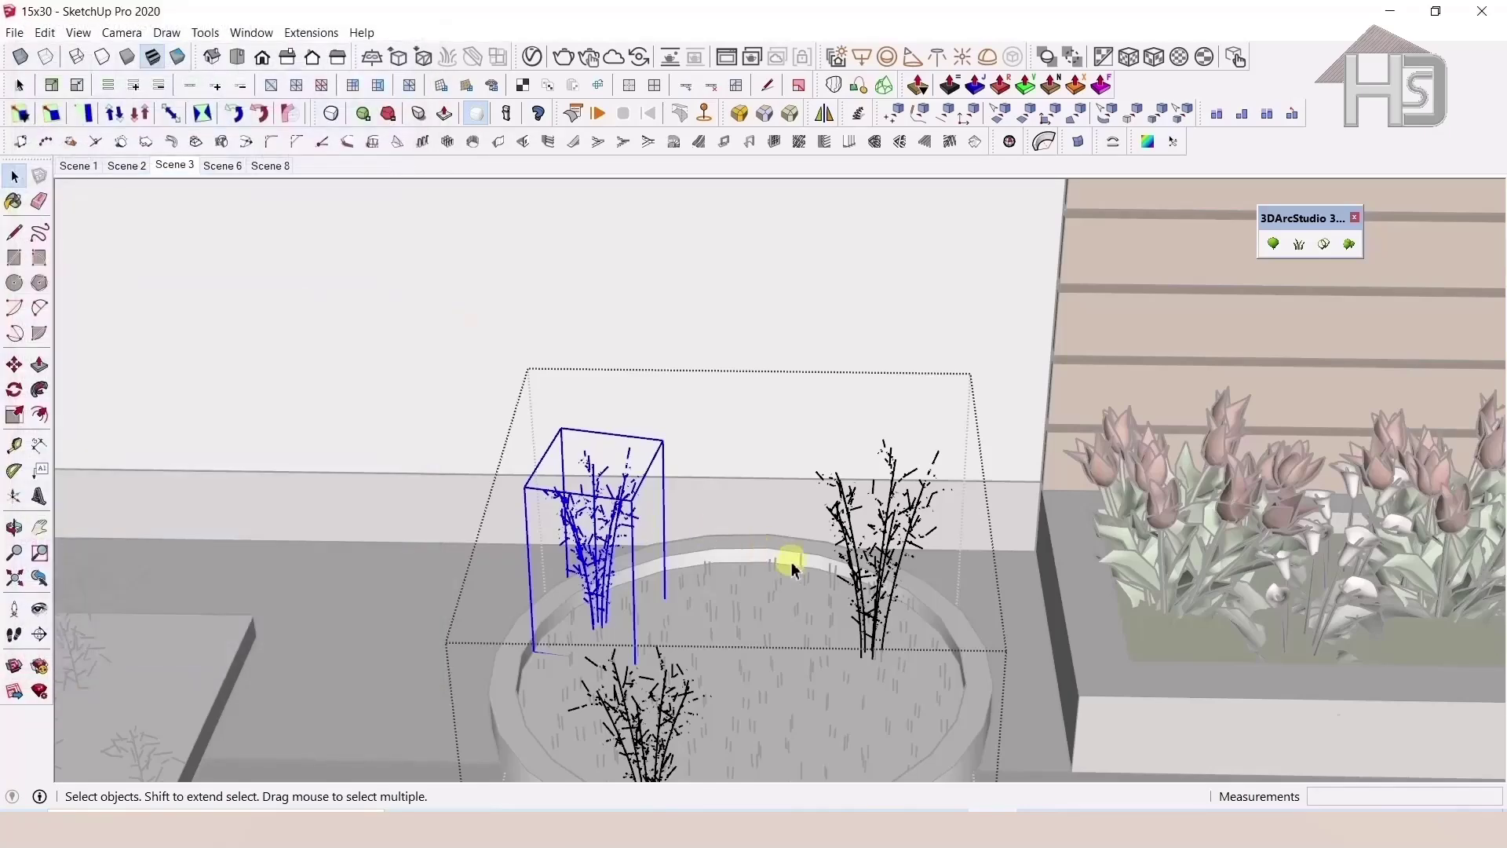
pyautogui.scroll(-3, 805, 544)
pyautogui.scroll(-3, 908, 346)
pyautogui.moveTo(901, 528); pyautogui.dragTo(1079, 427, button='middle')
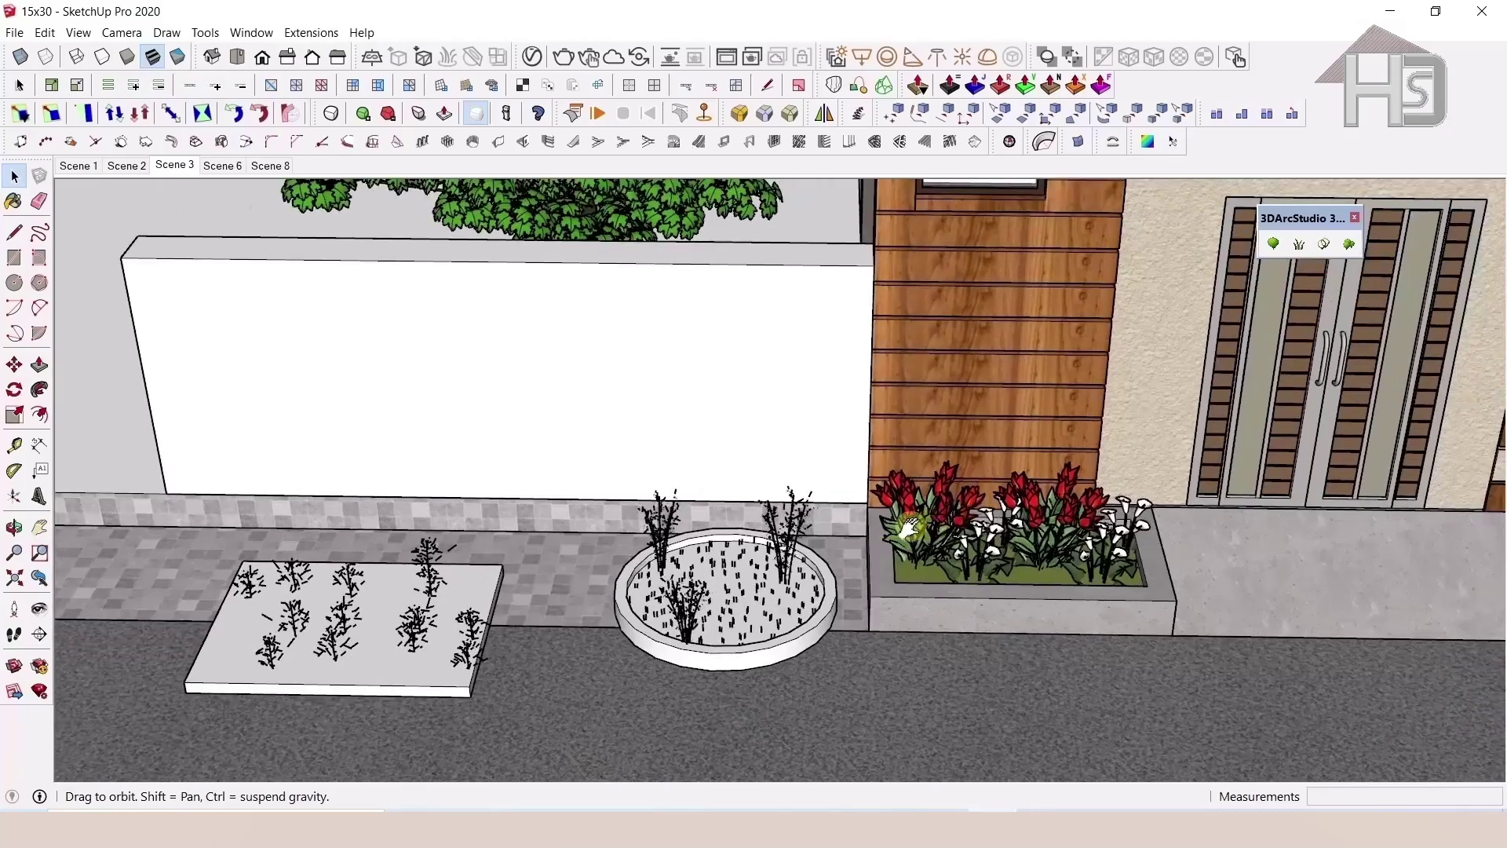
pyautogui.scroll(-2, 1312, 296)
pyautogui.moveTo(1171, 549); pyautogui.dragTo(1075, 671, button='middle')
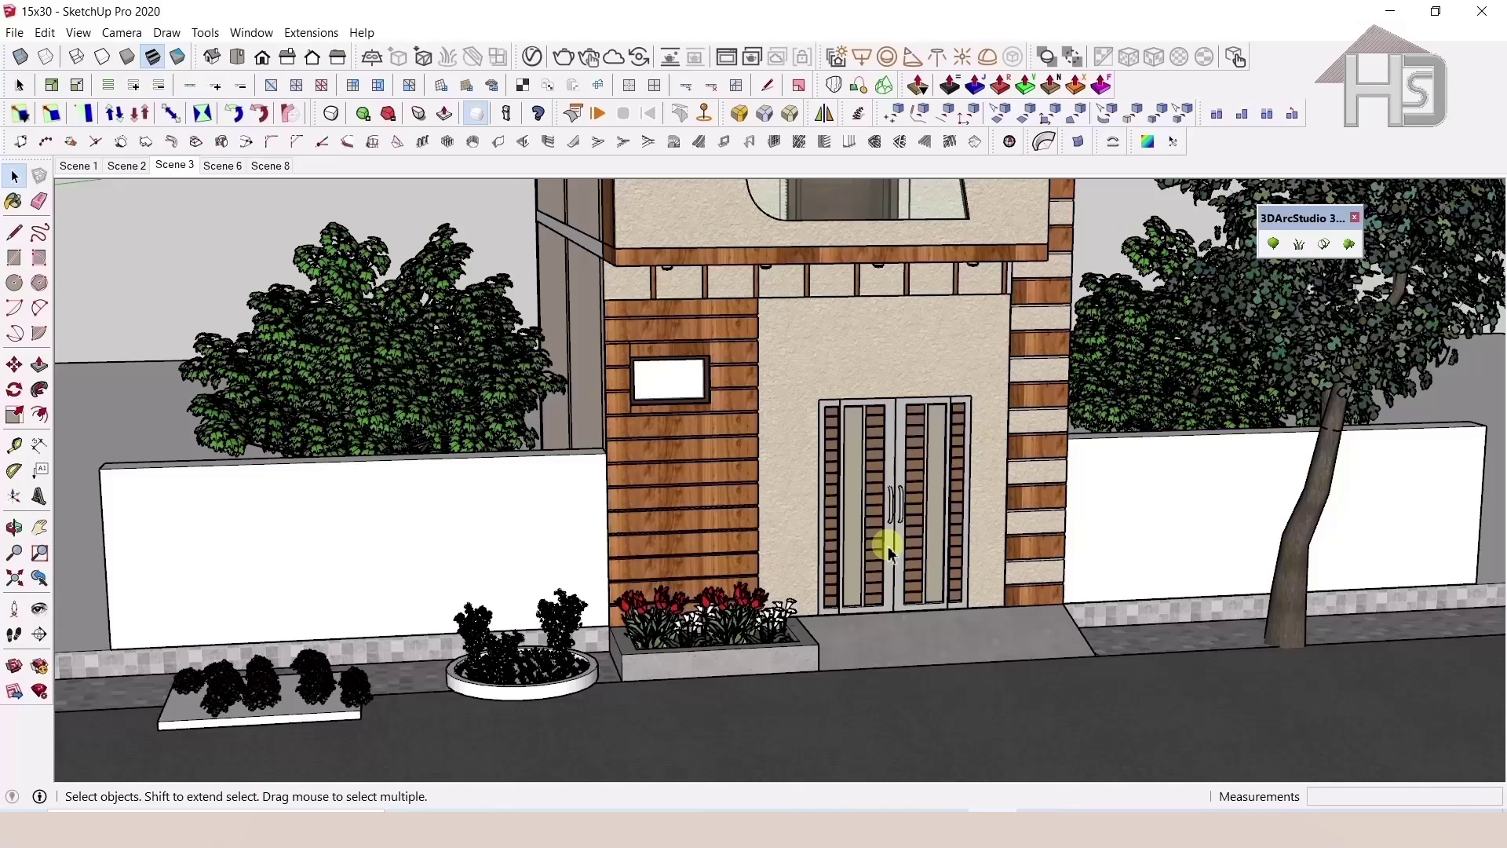
pyautogui.middleClick(1039, 583)
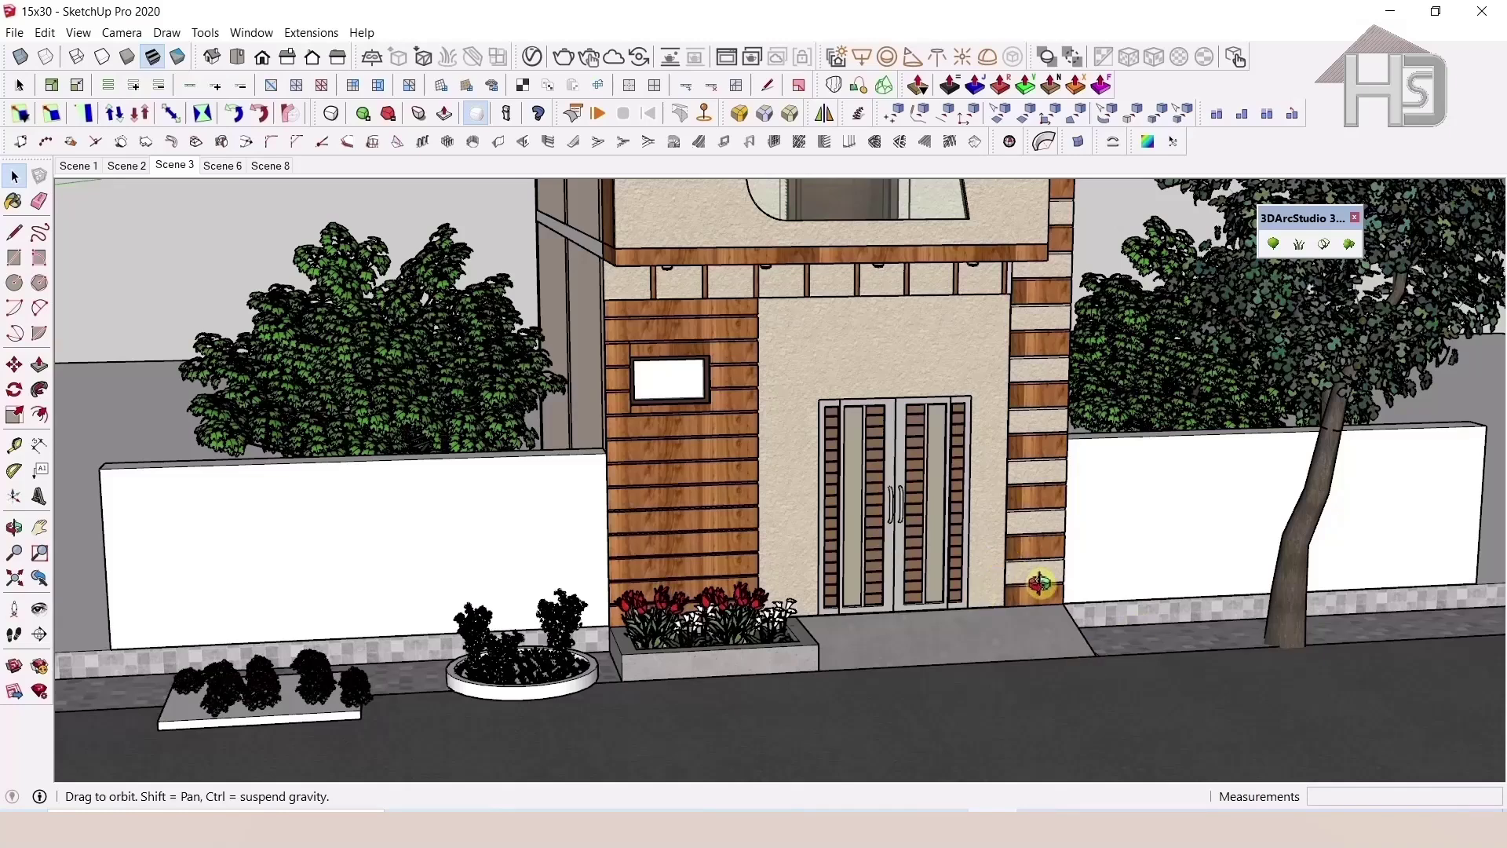
pyautogui.middleClick(1084, 558)
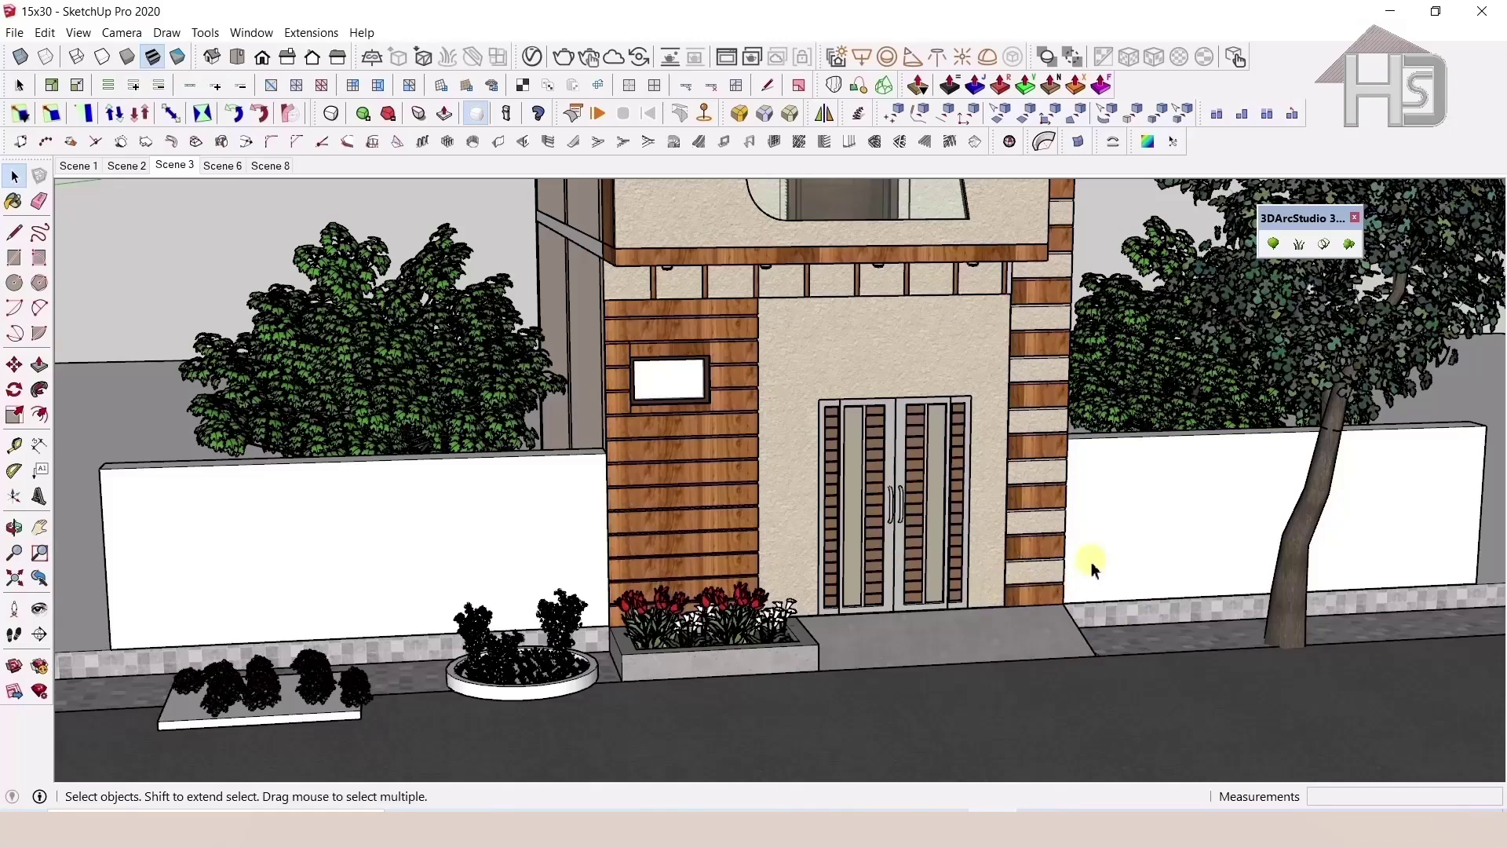
pyautogui.moveTo(774, 504); pyautogui.dragTo(757, 558, button='middle')
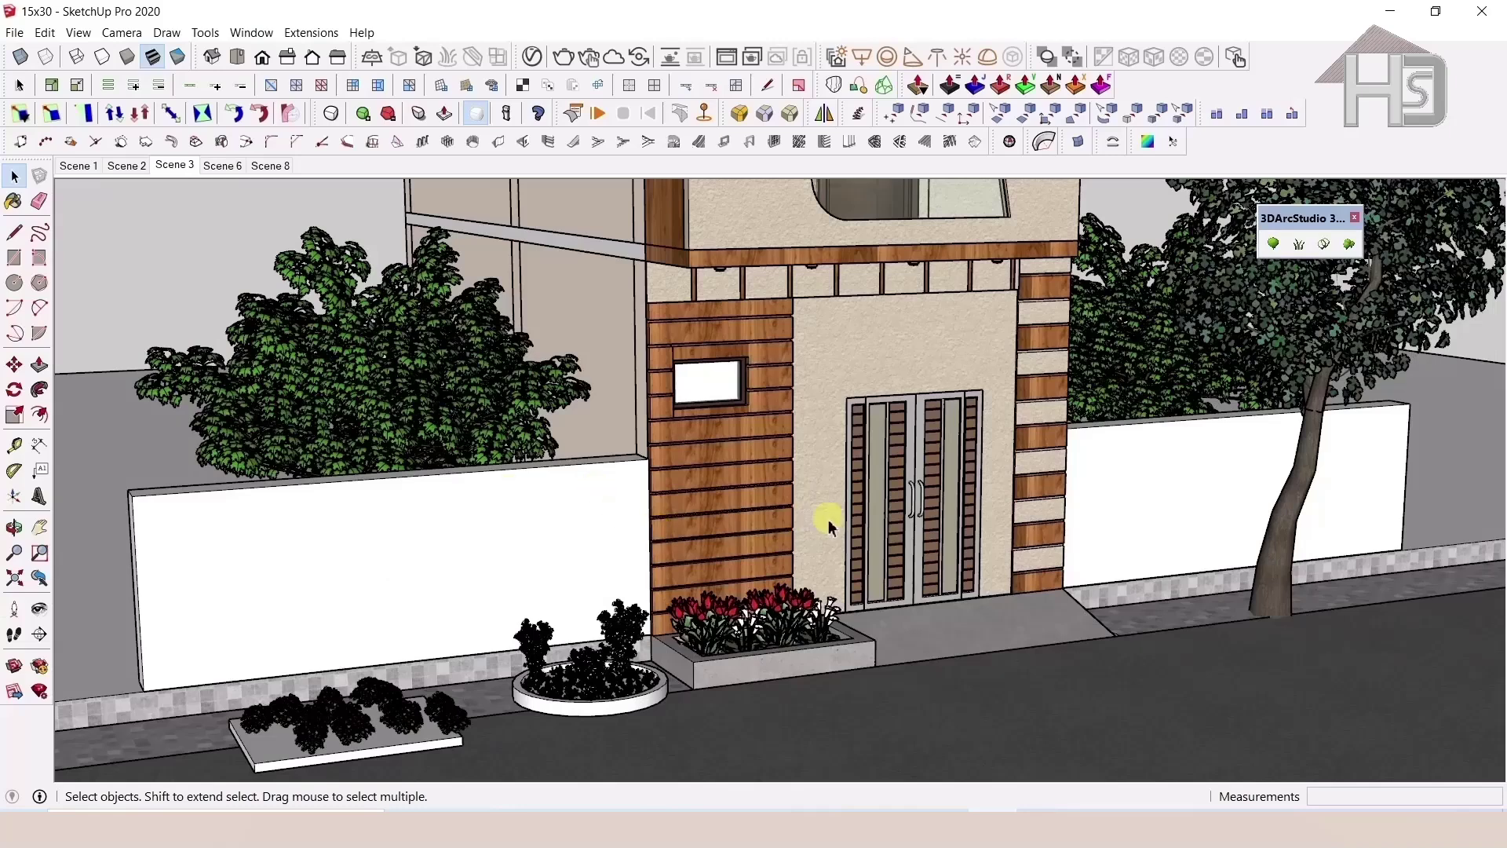